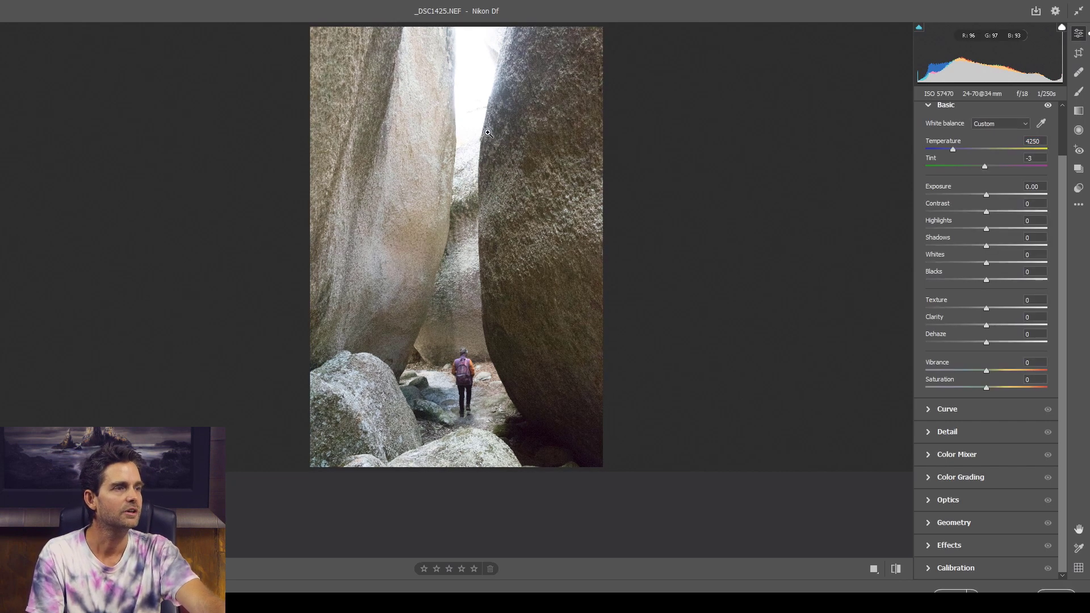
pyautogui.scroll(5, 487, 133)
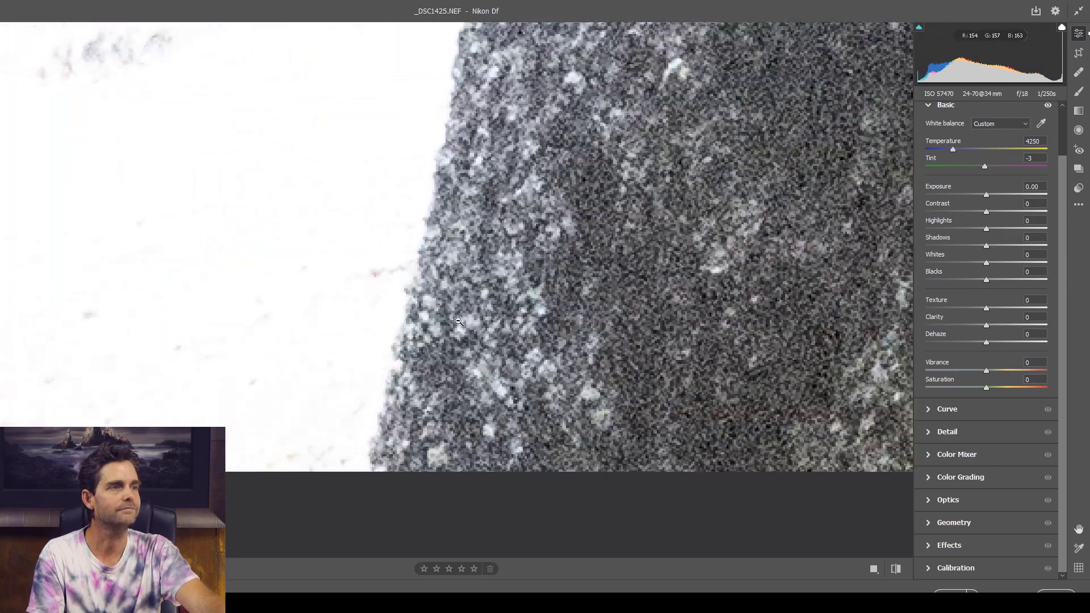
pyautogui.click(459, 321)
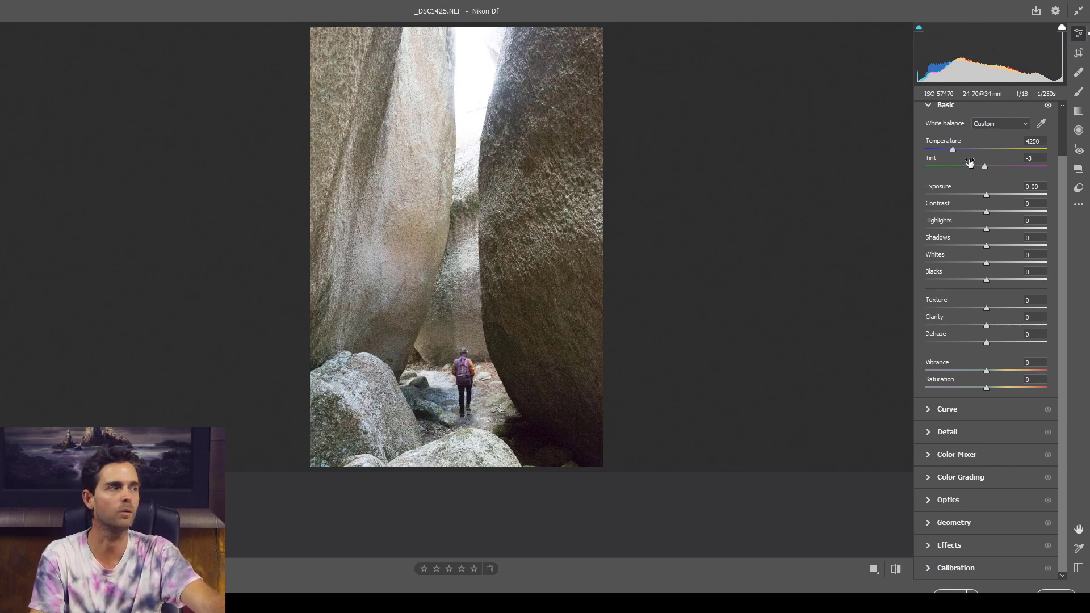
# - Set Temperature to 5850, Highlights to -64 and Texture to +14, then expand the Detail panel
pyautogui.moveTo(956, 152); pyautogui.dragTo(974, 149)
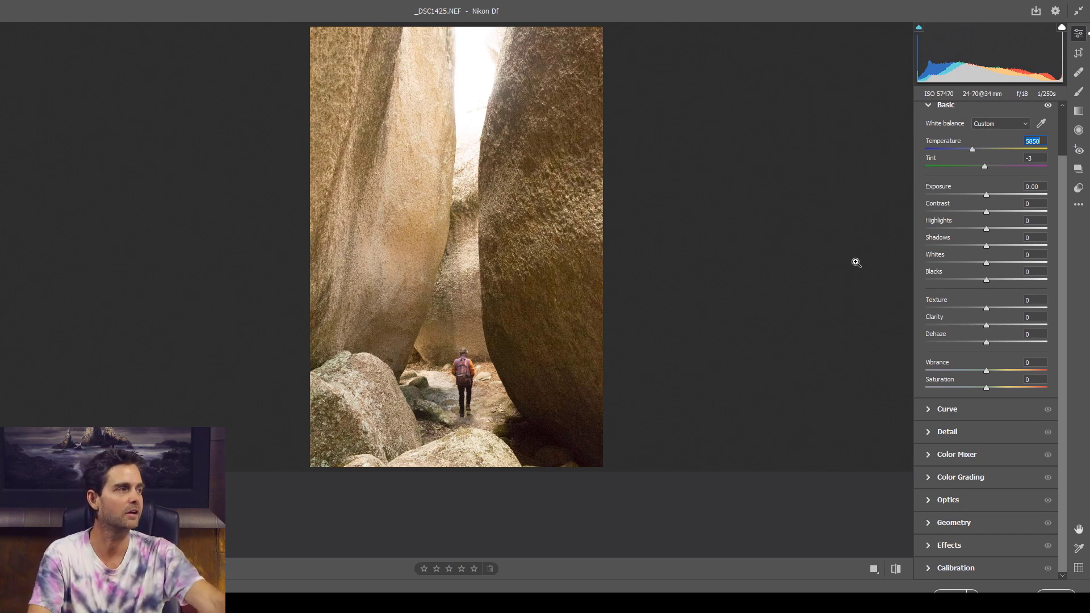
pyautogui.moveTo(986, 233); pyautogui.dragTo(947, 221)
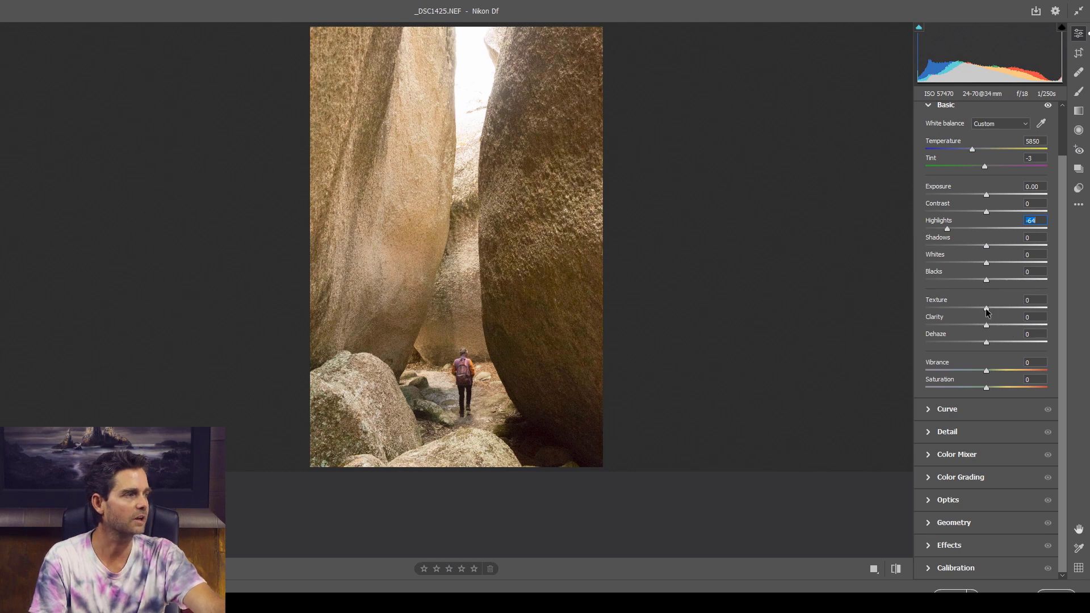
pyautogui.moveTo(987, 311); pyautogui.dragTo(994, 311)
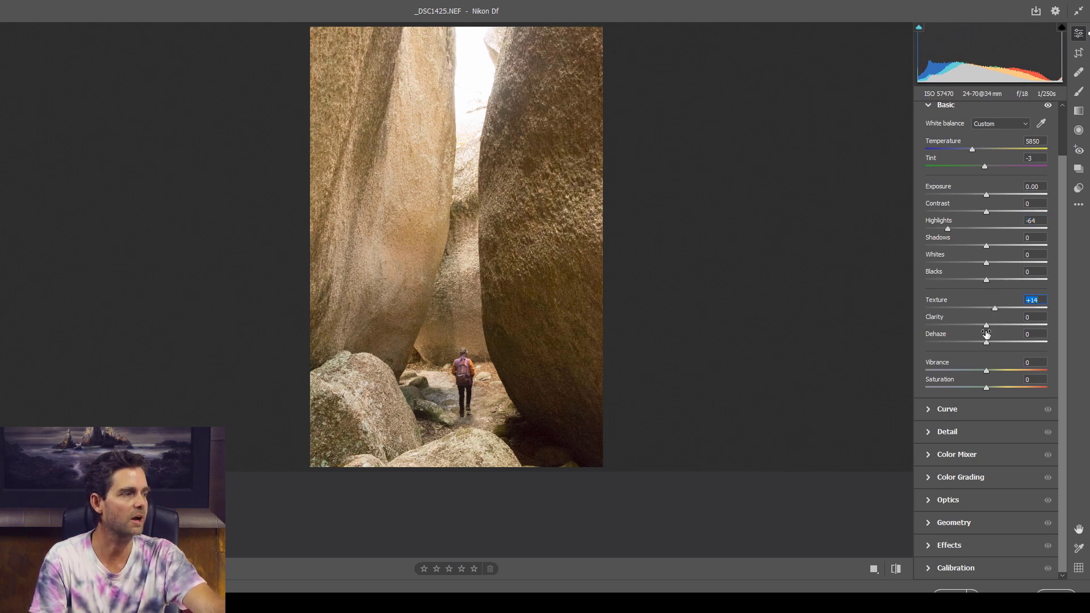
pyautogui.click(971, 432)
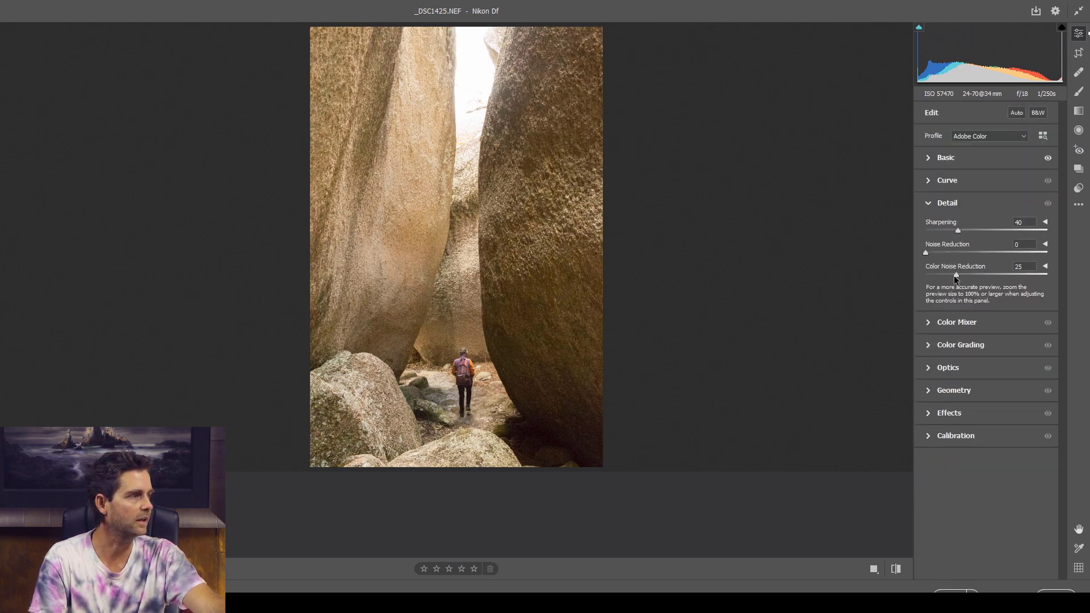
# - Set sharpening to Radius 0.5, Detail 100 and Masking 25, previewing the mask with Alt
pyautogui.click(1045, 222)
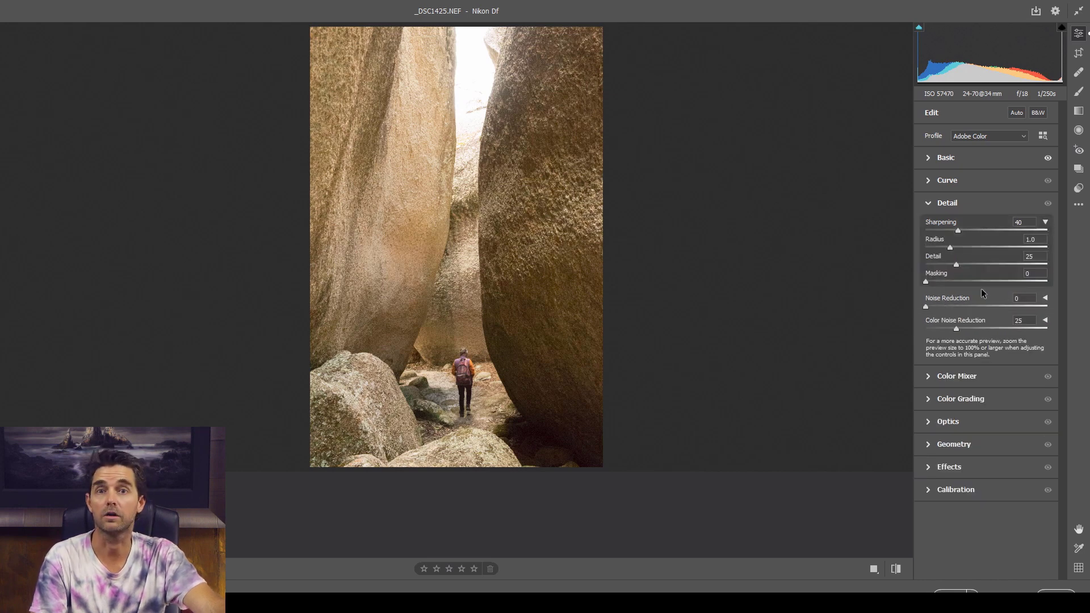
pyautogui.moveTo(959, 254); pyautogui.dragTo(1088, 262)
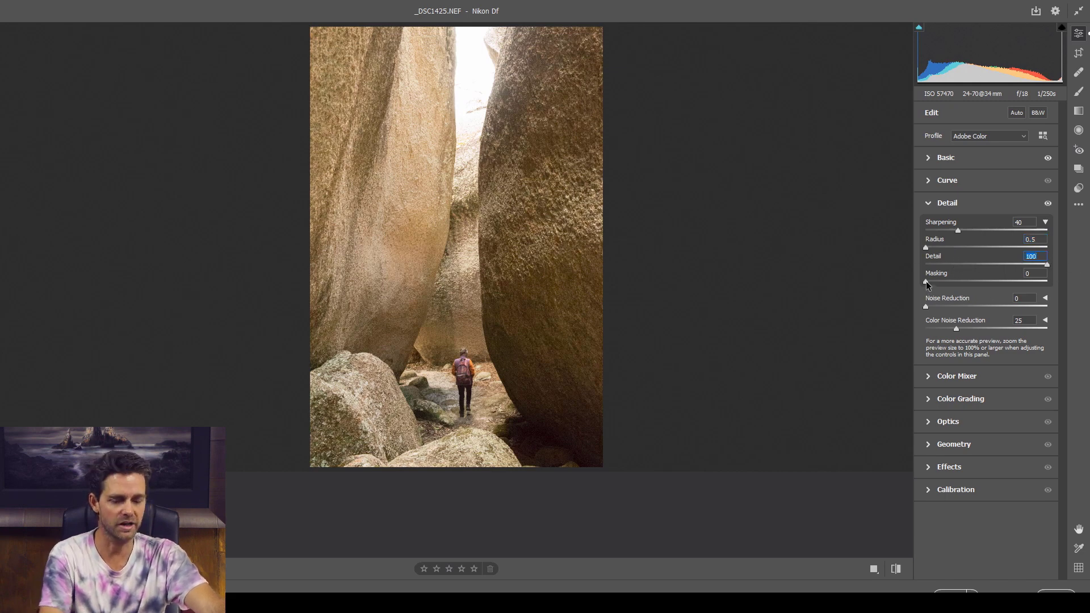
pyautogui.press('alt')
pyautogui.moveTo(926, 281); pyautogui.dragTo(957, 282)
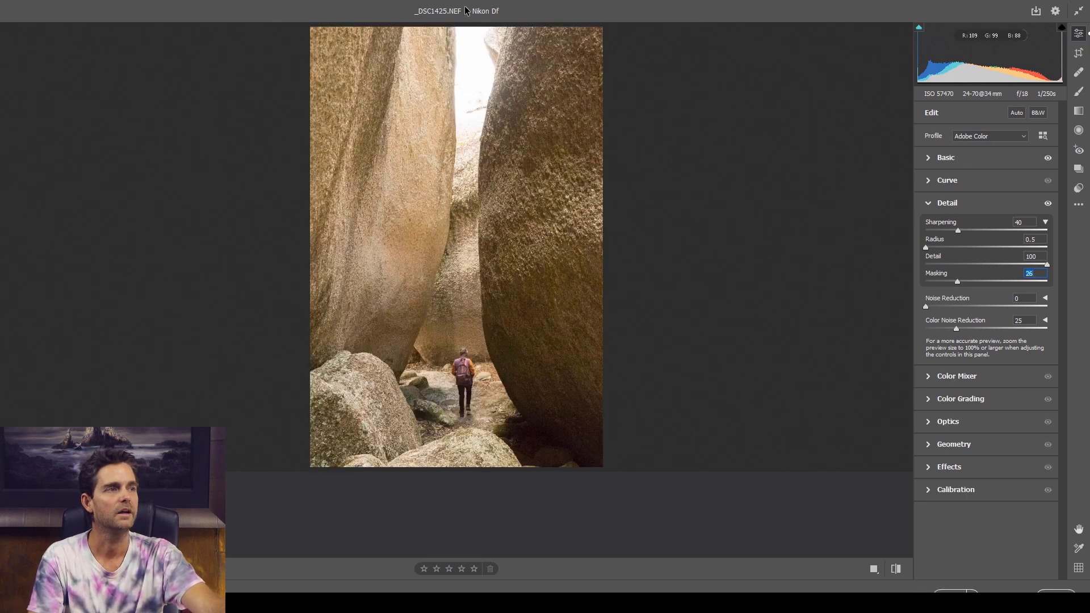
pyautogui.press('alt')
pyautogui.keyDown('alt'); pyautogui.click(955, 329); pyautogui.keyUp('alt')
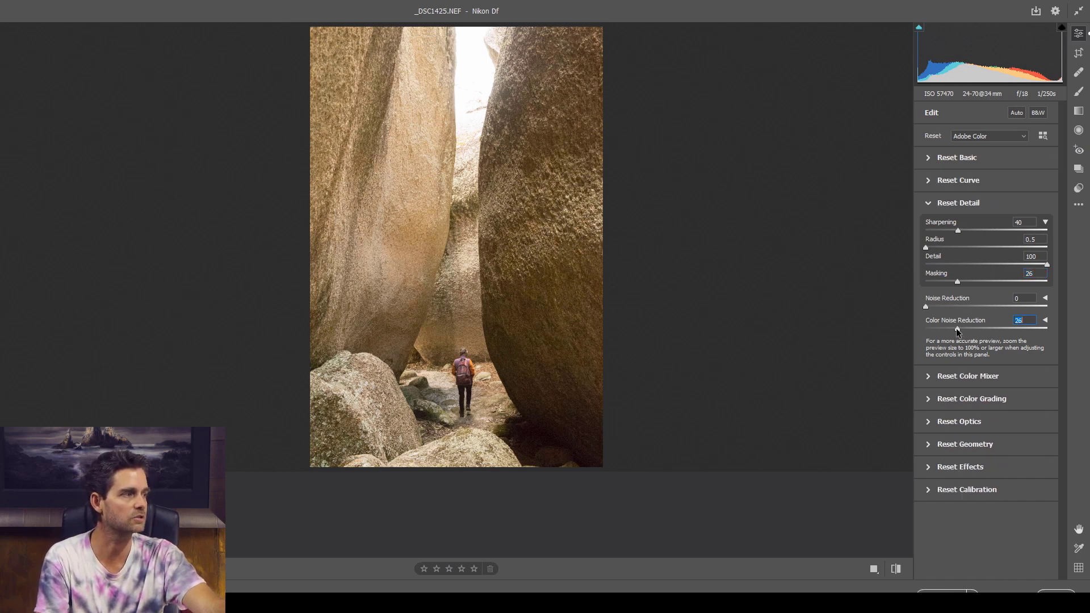
pyautogui.moveTo(956, 329); pyautogui.dragTo(957, 328)
pyautogui.keyDown('alt'); pyautogui.click(959, 280); pyautogui.keyUp('alt')
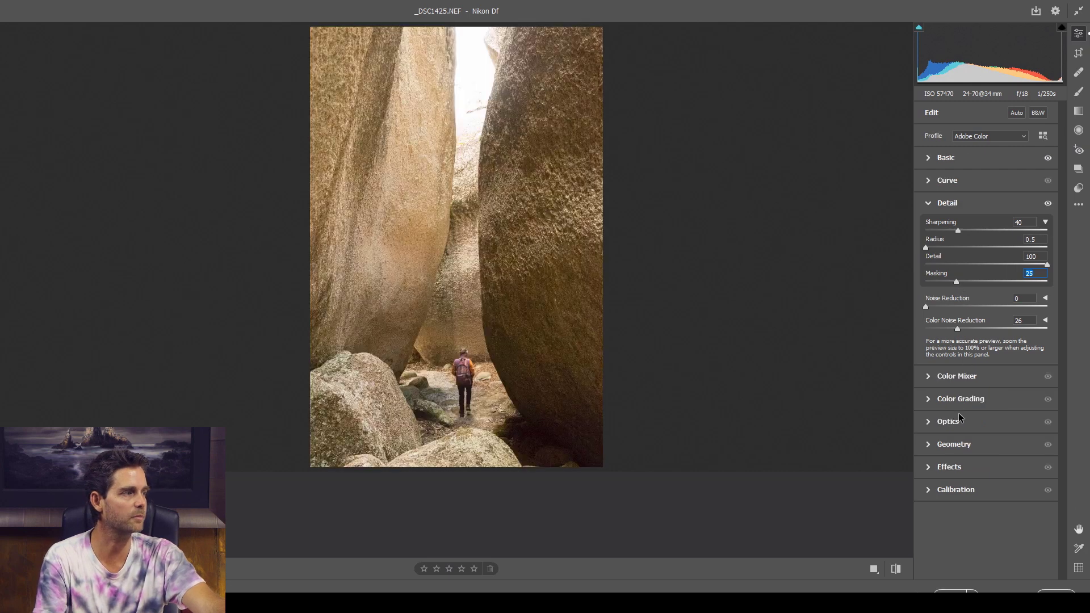
# - Set Noise Reduction and Color Noise Reduction both to 30
pyautogui.click(1024, 297)
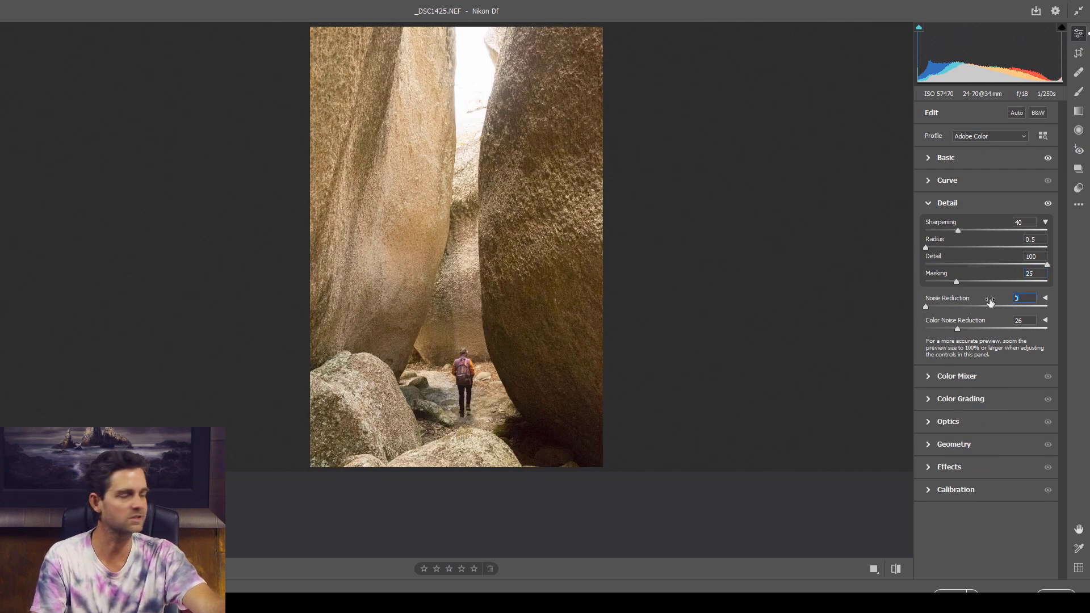
pyautogui.write('30')
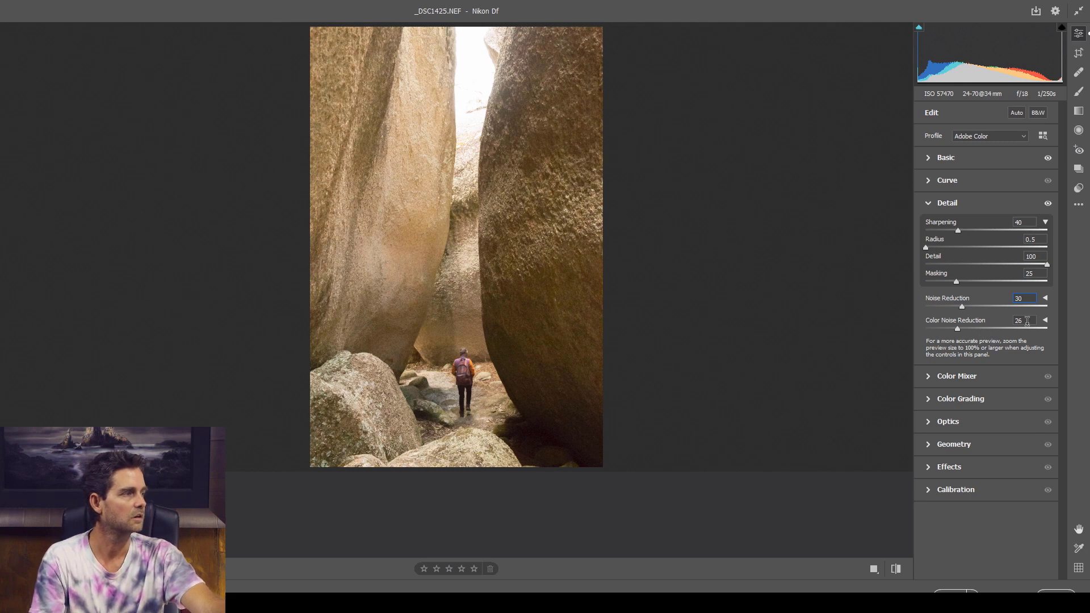
pyautogui.press('Tab')
pyautogui.write('30')
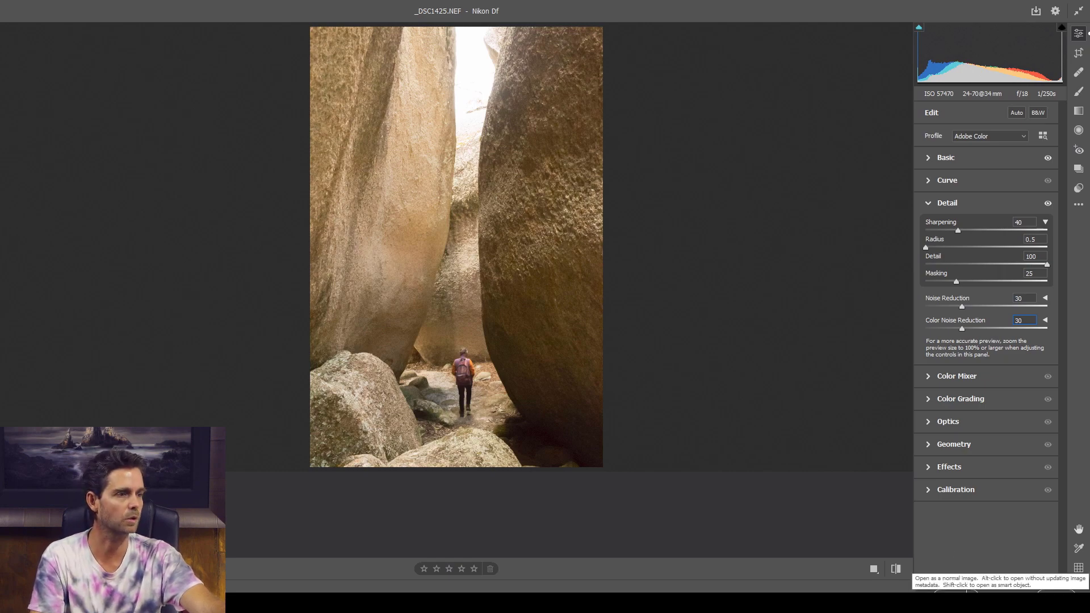
# - Open the processed _DSC1425.NEF in Photoshop and reset colours to default black and white
pyautogui.click(965, 573)
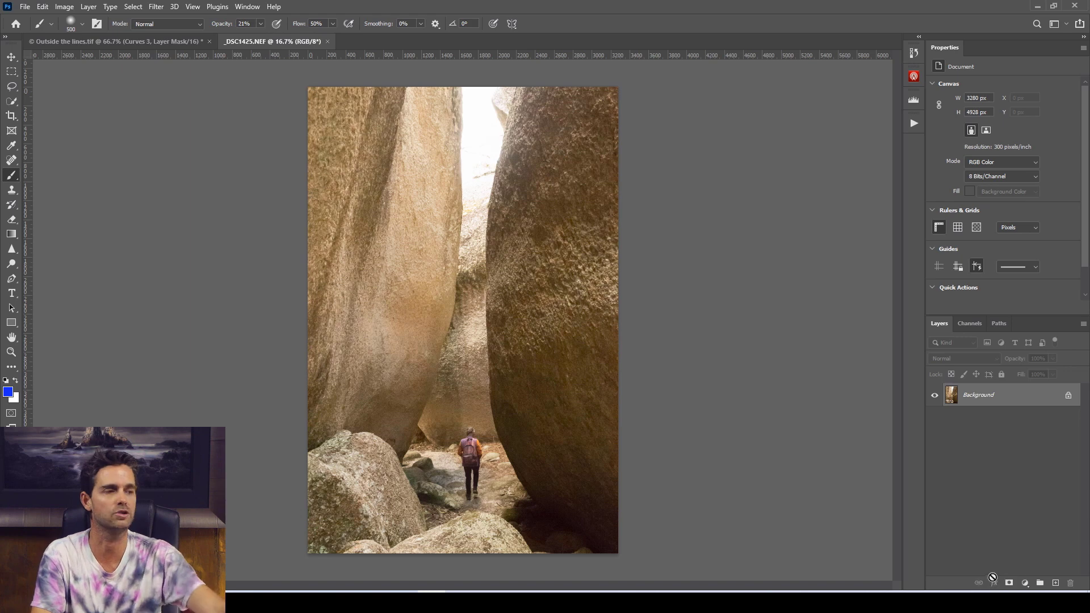
pyautogui.click(7, 381)
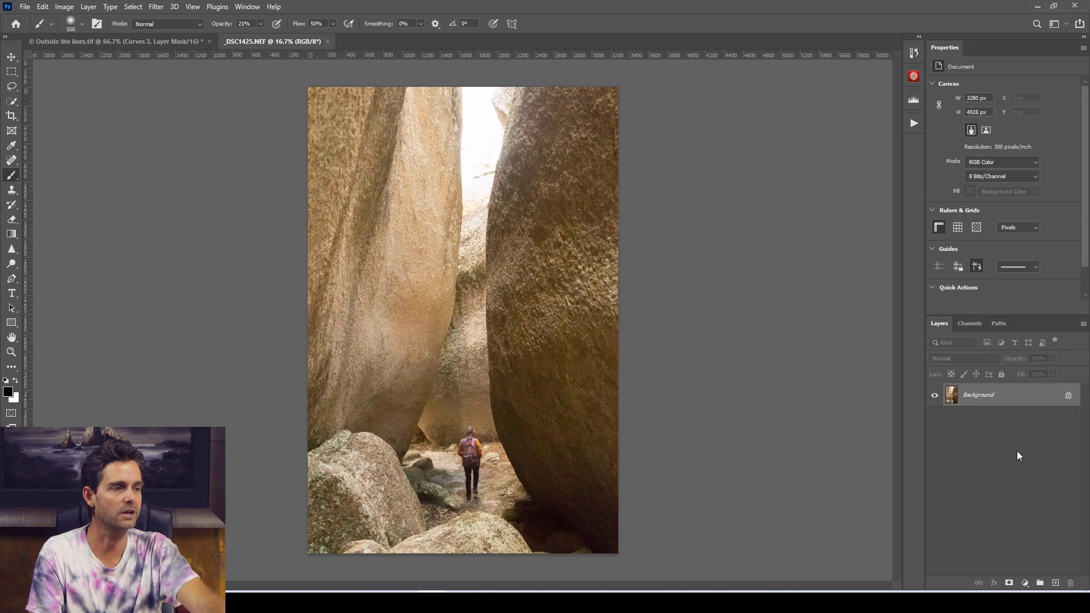
# - Add a Curves 1 layer darkening the image (Input 157, Output 108) and invert its mask
pyautogui.click(1025, 583)
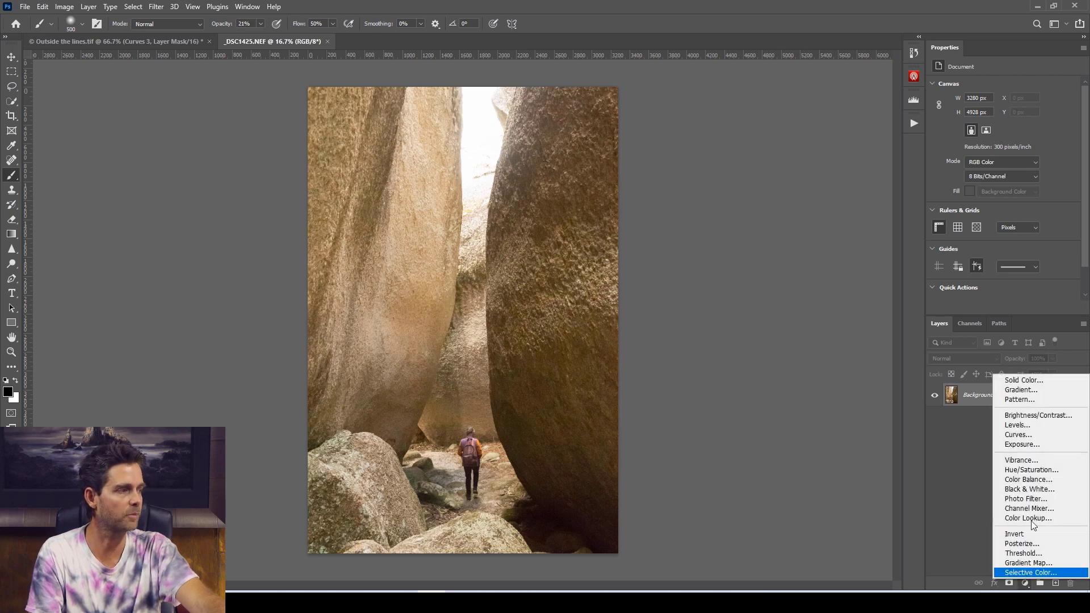
pyautogui.click(1028, 435)
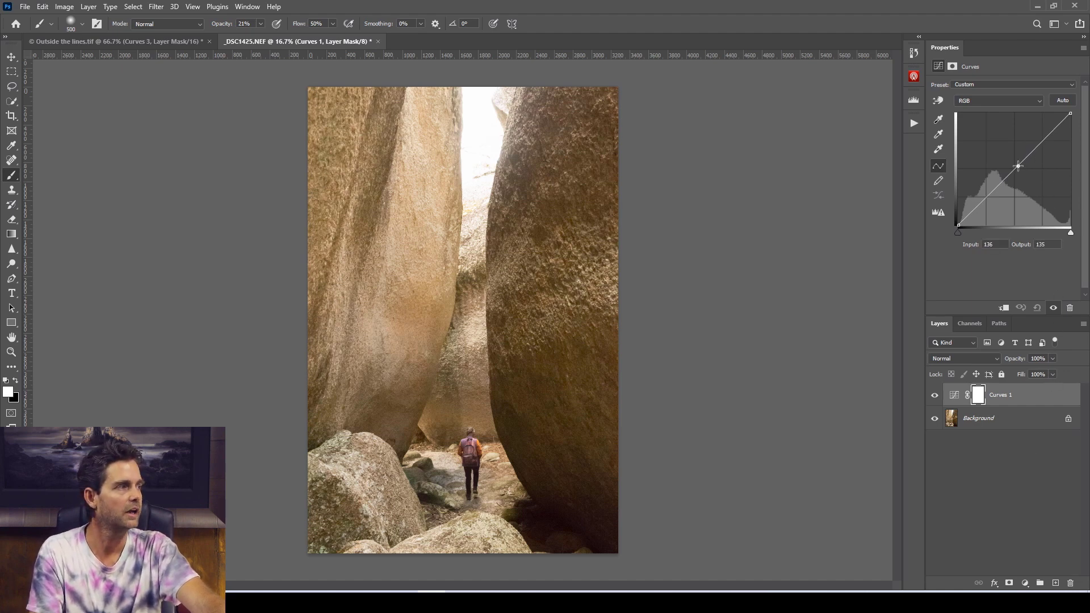
pyautogui.moveTo(1018, 167); pyautogui.dragTo(1027, 178)
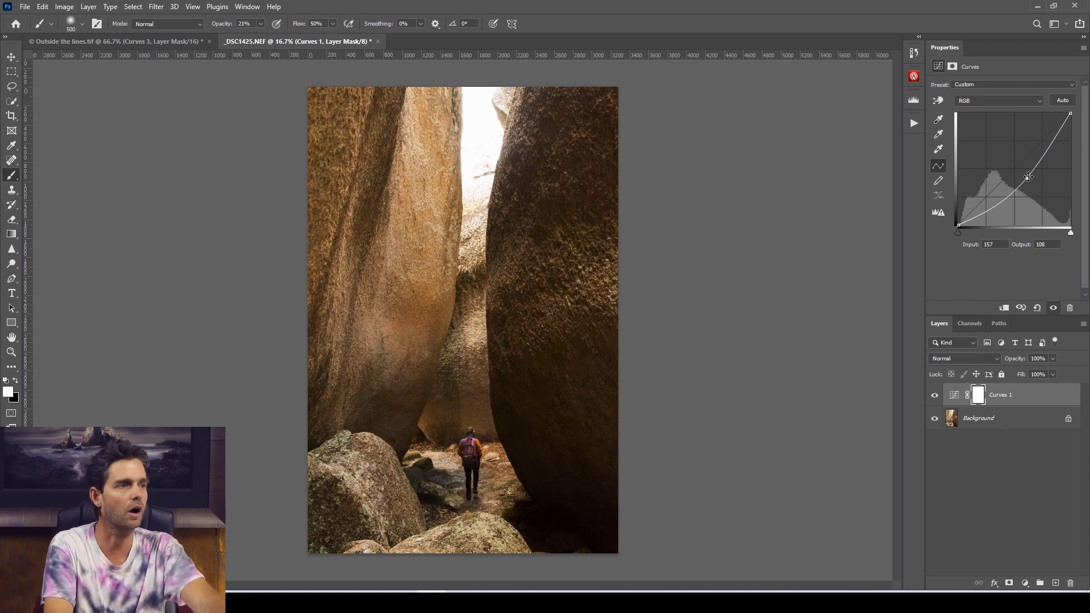
pyautogui.hotkey('ctrl', 'i')
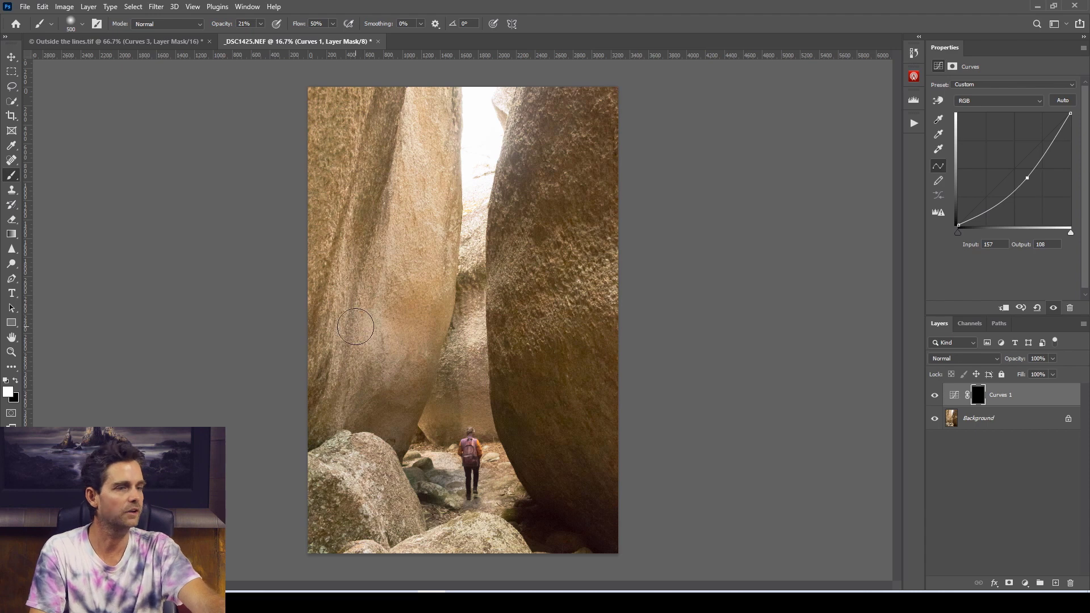
# - Set up a fully soft brush at 30% opacity and enlarge it to 1300 pixels
pyautogui.click(260, 24)
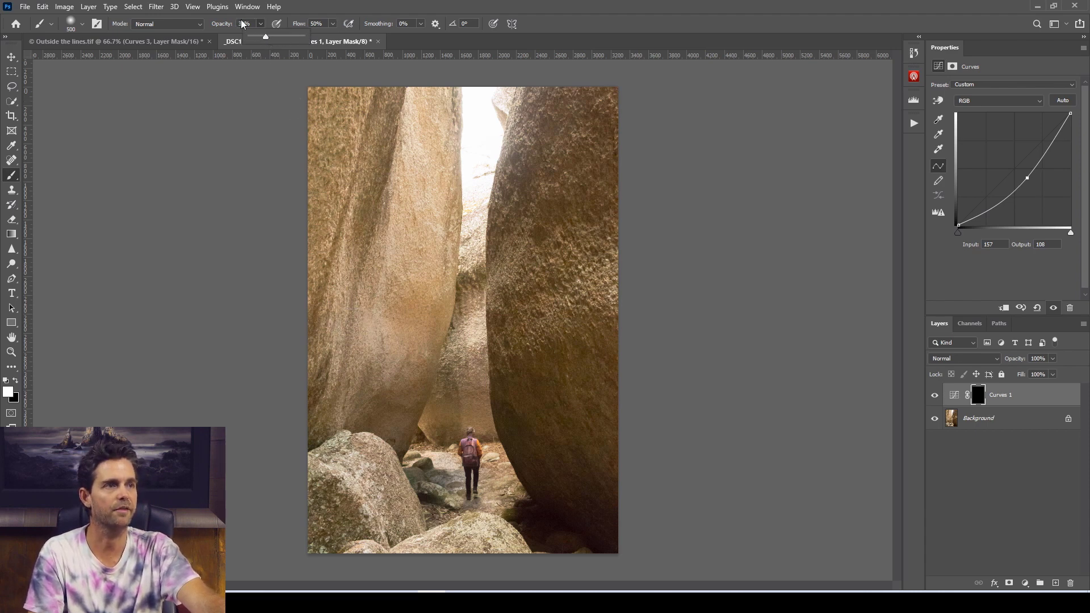
pyautogui.rightClick(295, 162)
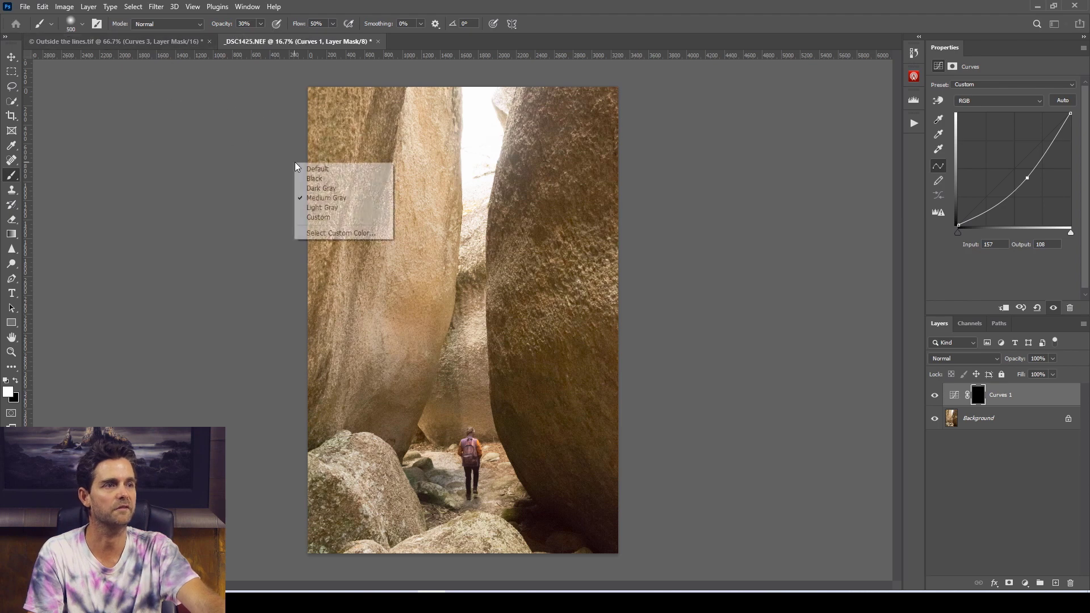
pyautogui.rightClick(436, 184)
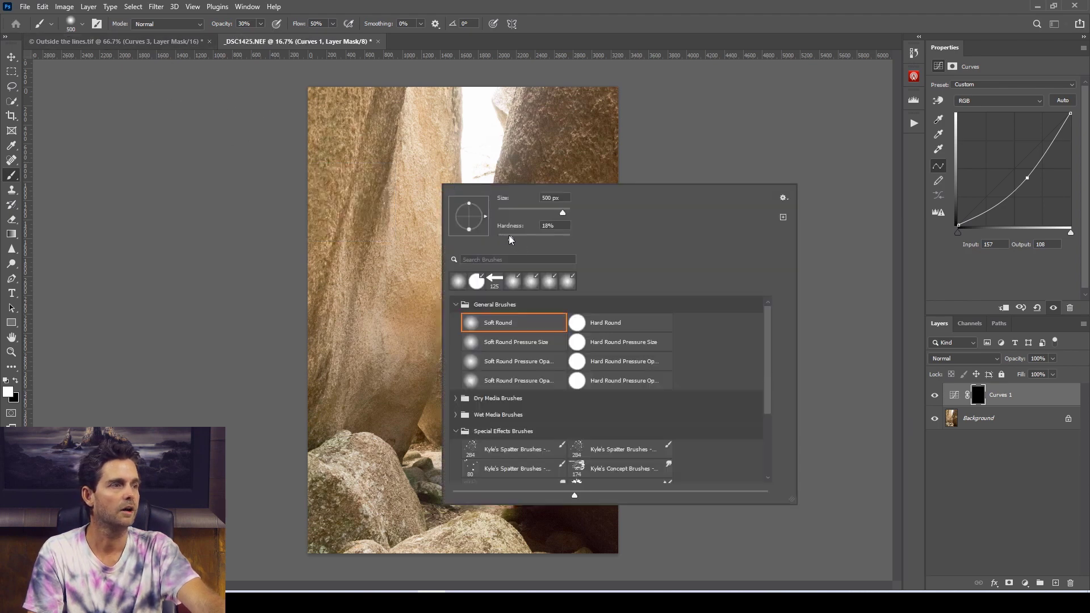
pyautogui.press('Tab')
pyautogui.press('Return')
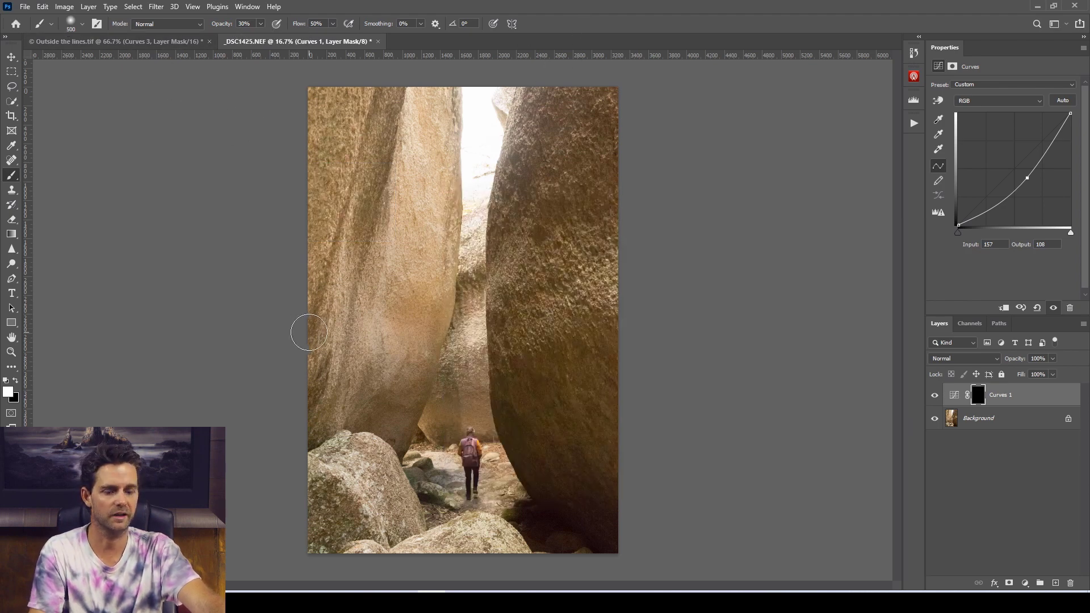
pyautogui.press(']')
pyautogui.press(']')
pyautogui.press(']')
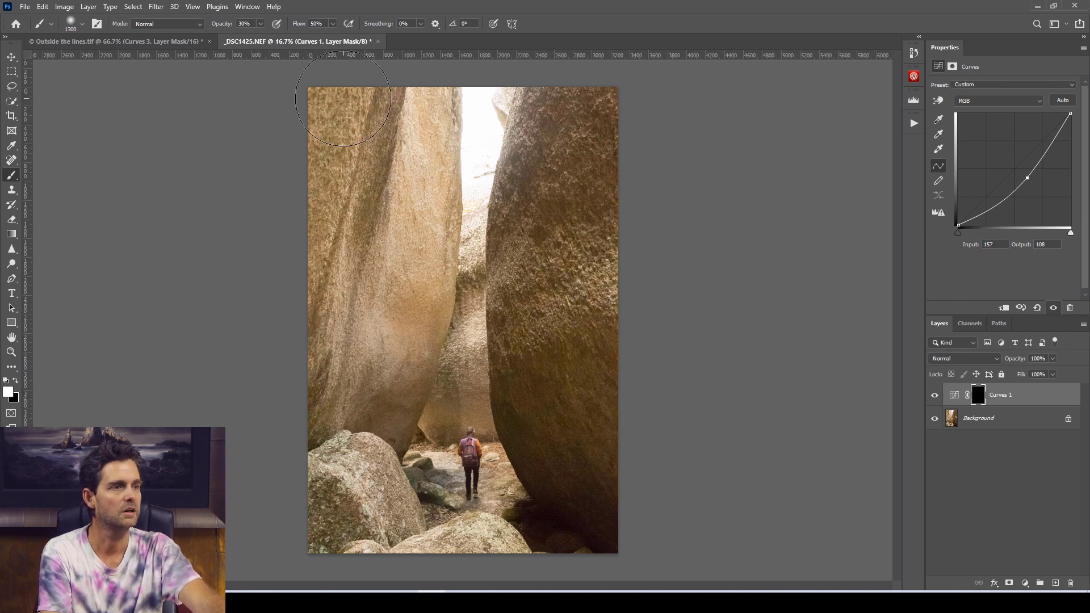
pyautogui.press(']')
pyautogui.press(']')
pyautogui.press(']')
pyautogui.press(']')
pyautogui.press(']')
# - Zoom out to 12.5% and paint the Curves 1 mask along the left edge and right rock edge
pyautogui.moveTo(364, 55); pyautogui.dragTo(352, 181)
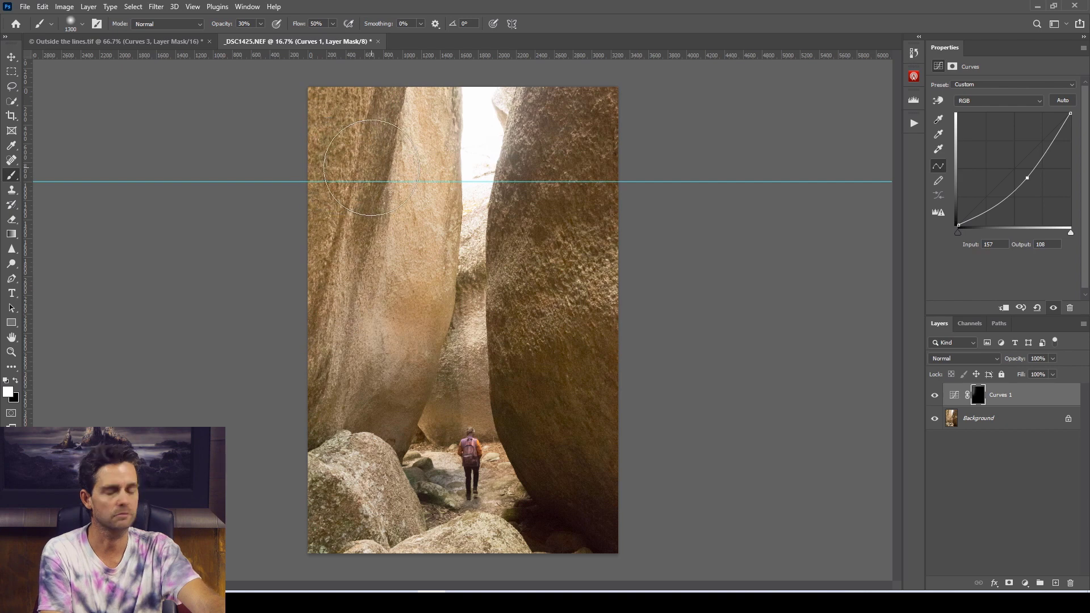
pyautogui.click(11, 57)
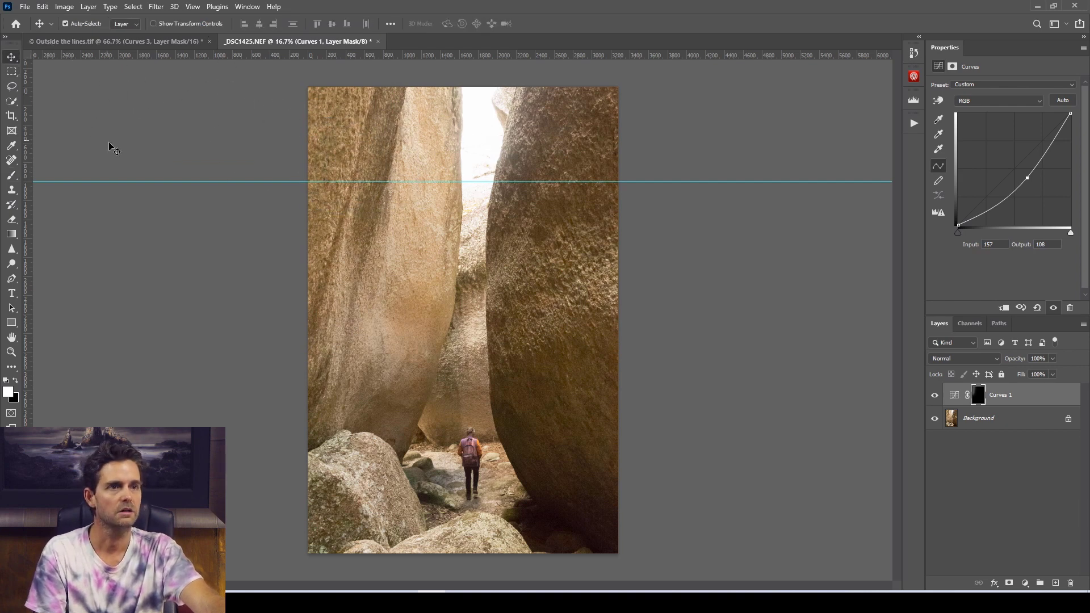
pyautogui.moveTo(147, 182); pyautogui.dragTo(171, 55)
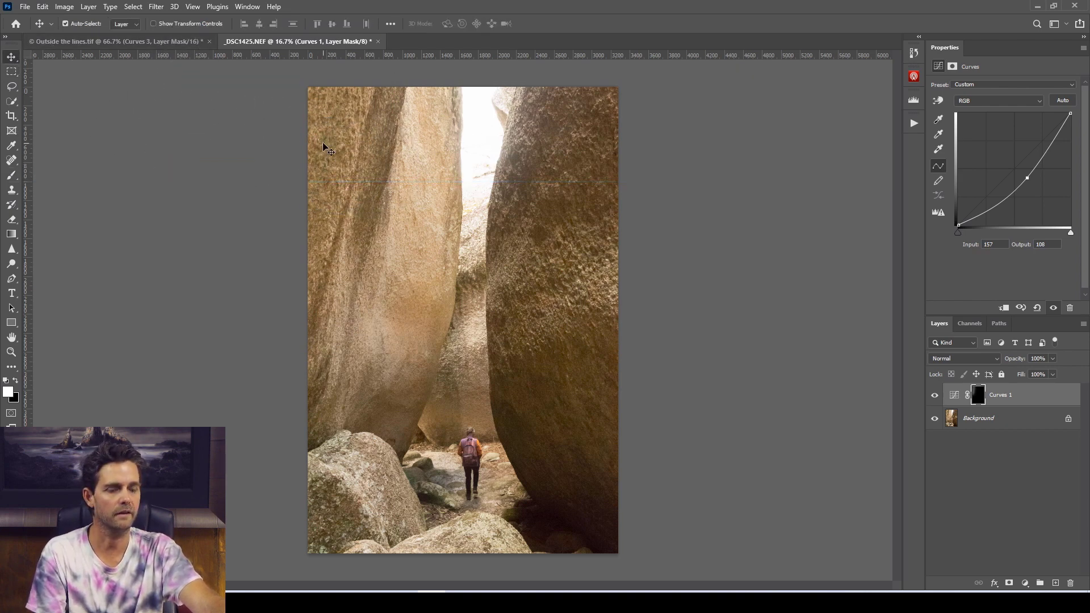
pyautogui.press('ctrl')
pyautogui.hotkey('ctrl', '-')
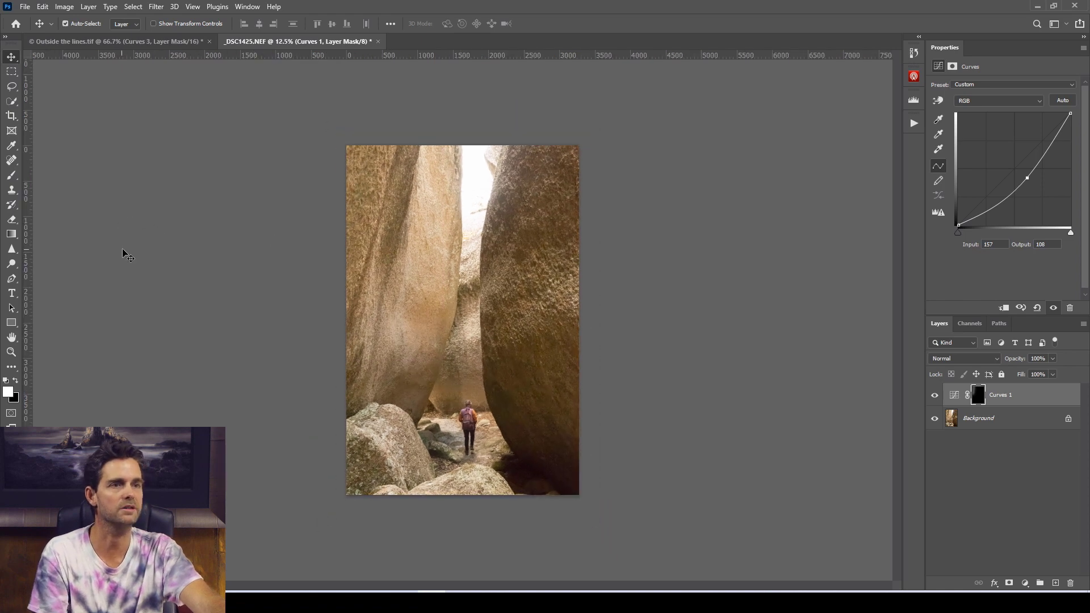
pyautogui.press('b')
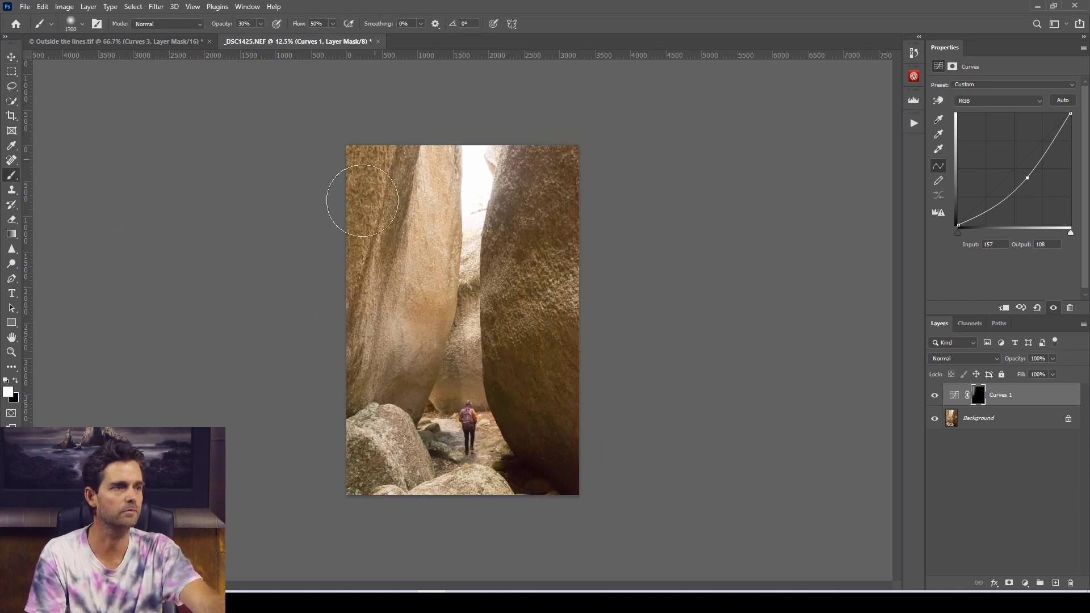
pyautogui.moveTo(407, 122)
pyautogui.mouseDown()
pyautogui.moveTo(324, 395)
pyautogui.moveTo(390, 309)
pyautogui.moveTo(402, 145)
pyautogui.moveTo(340, 342)
pyautogui.moveTo(284, 411)
pyautogui.moveTo(386, 127)
pyautogui.moveTo(306, 405)
pyautogui.mouseUp()
pyautogui.moveTo(557, 141); pyautogui.dragTo(596, 382)
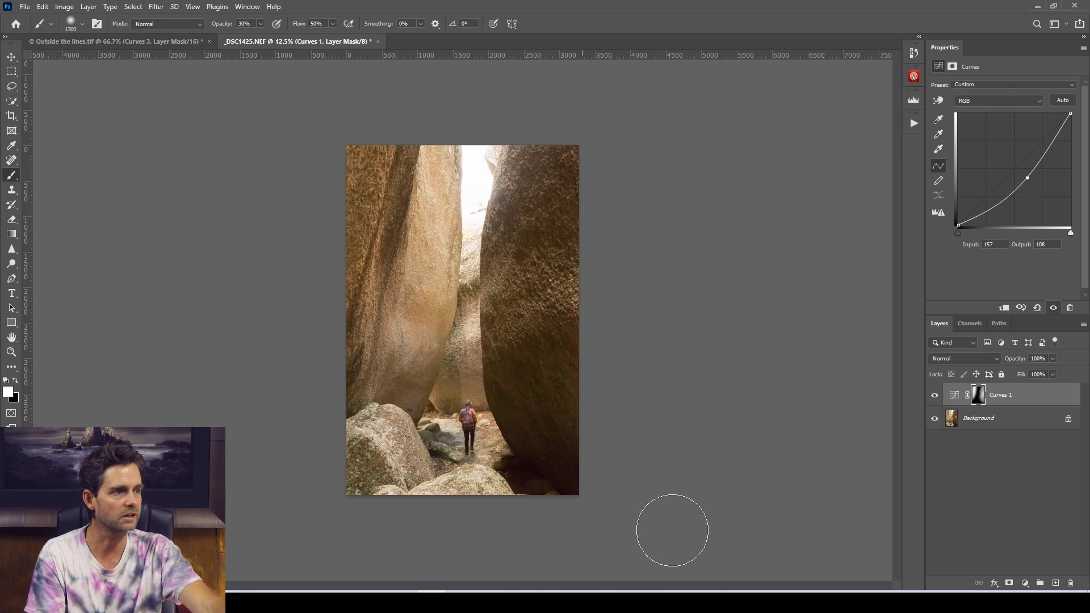
pyautogui.moveTo(603, 134)
pyautogui.mouseDown()
pyautogui.moveTo(589, 158)
pyautogui.moveTo(576, 475)
pyautogui.moveTo(552, 175)
pyautogui.mouseUp()
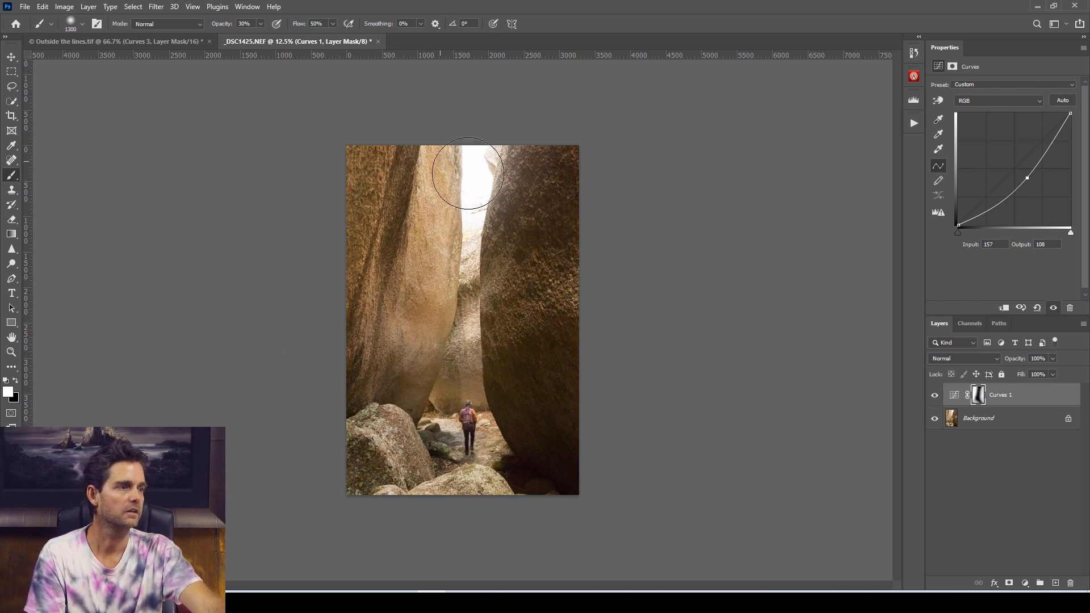
pyautogui.click(1025, 583)
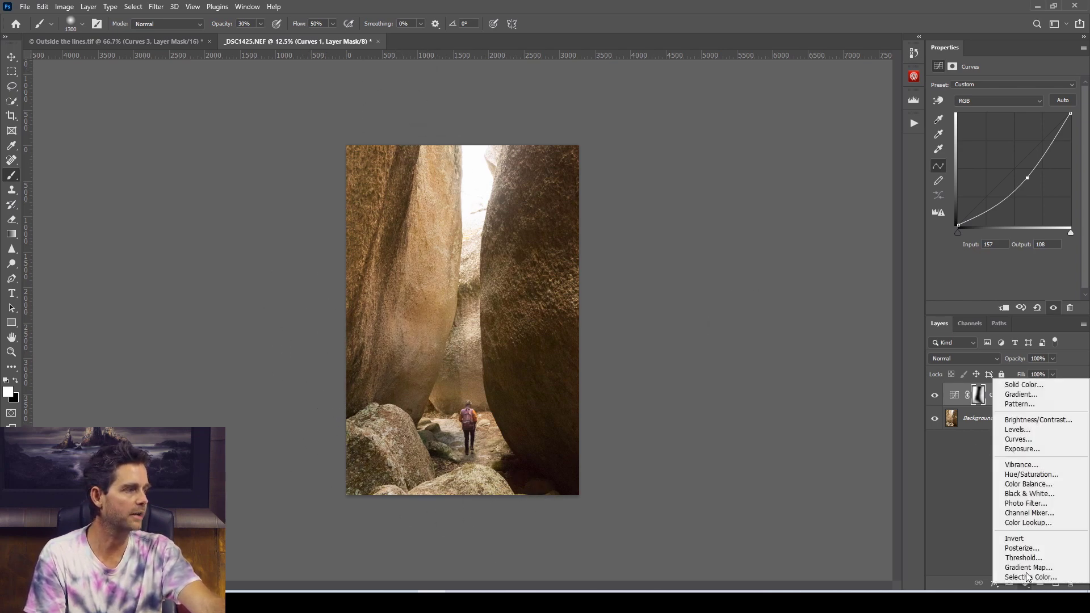
# - Add Curves 2 (Input 141, Output 70), invert its mask, and paint darkening onto both rock faces
pyautogui.click(1034, 441)
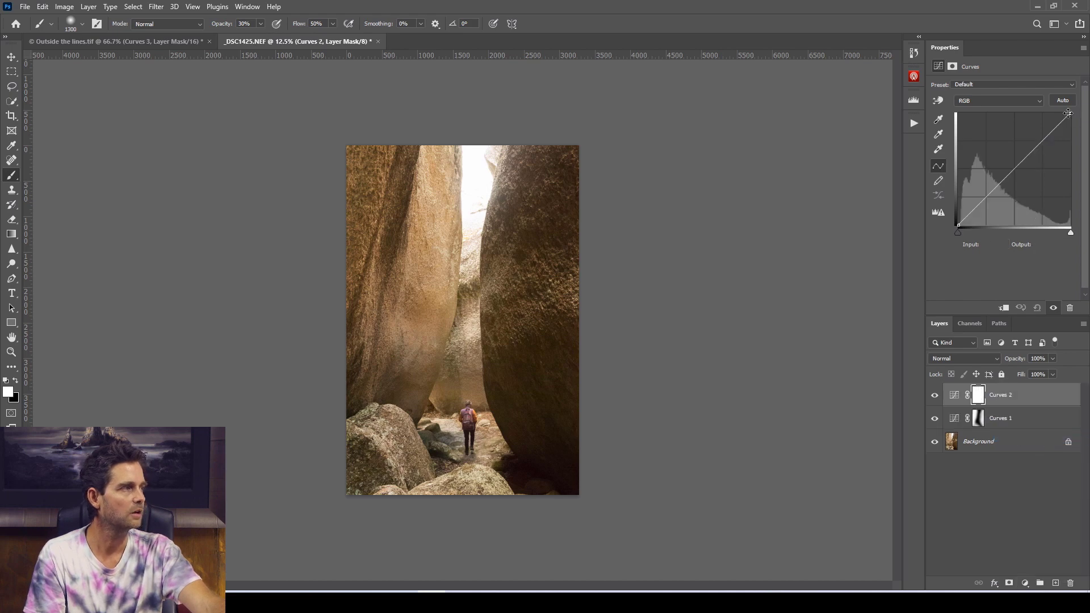
pyautogui.moveTo(1069, 113); pyautogui.dragTo(1074, 161)
pyautogui.click(1020, 195)
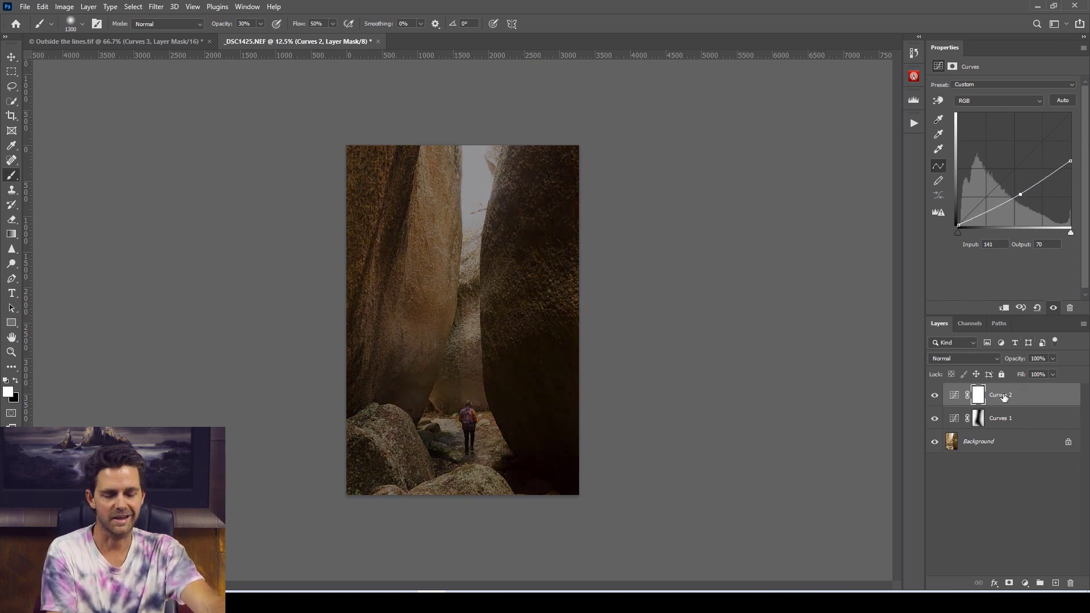
pyautogui.hotkey('ctrl', 'i')
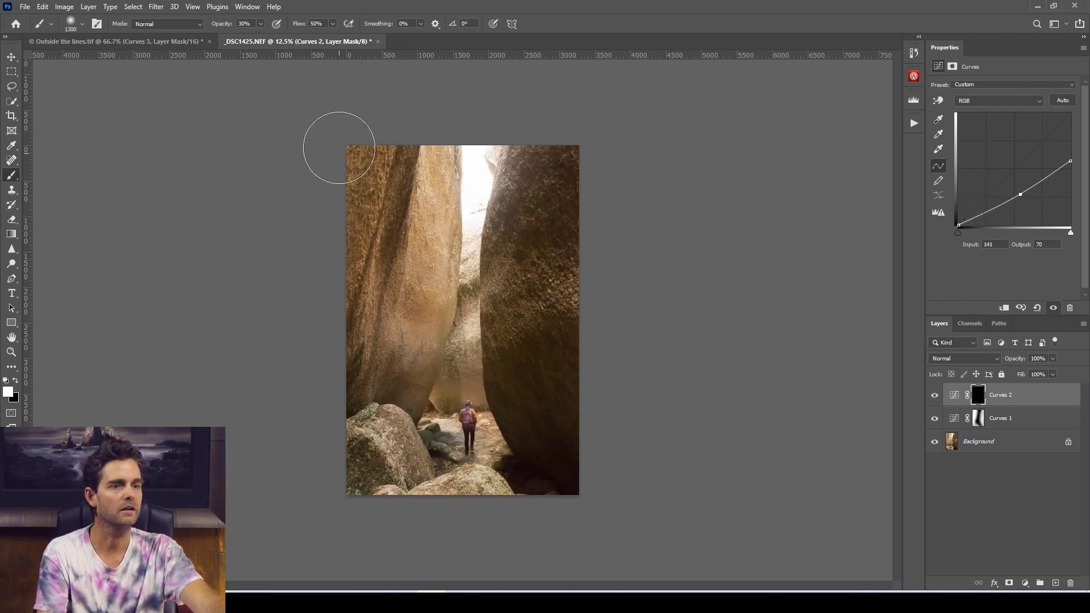
pyautogui.moveTo(423, 139)
pyautogui.mouseDown()
pyautogui.moveTo(383, 316)
pyautogui.moveTo(405, 109)
pyautogui.moveTo(360, 419)
pyautogui.moveTo(403, 499)
pyautogui.moveTo(514, 491)
pyautogui.mouseUp()
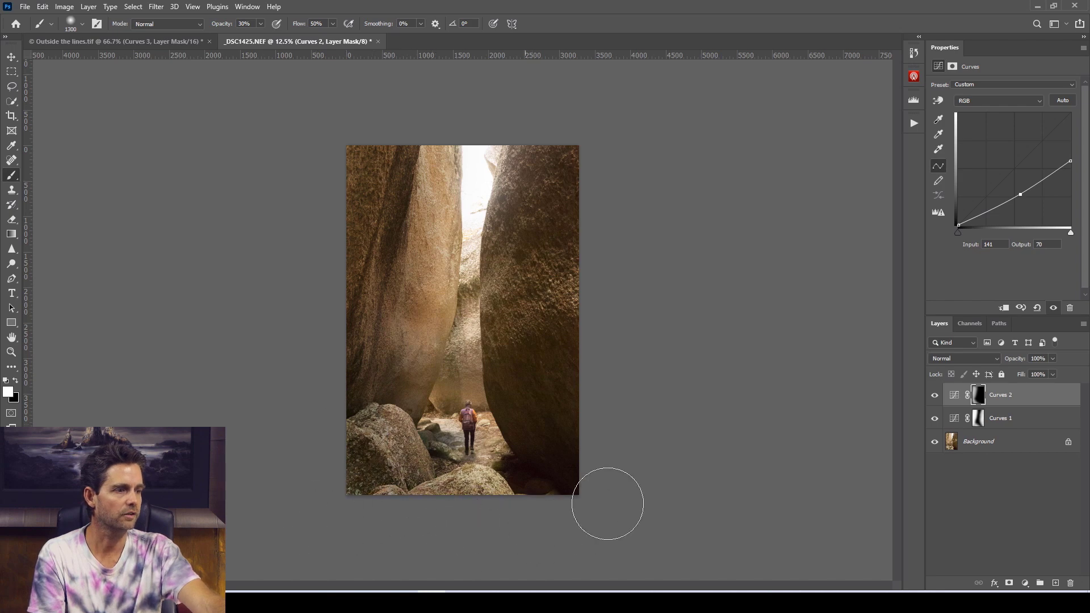
pyautogui.moveTo(521, 284)
pyautogui.mouseDown()
pyautogui.moveTo(584, 291)
pyautogui.moveTo(600, 216)
pyautogui.moveTo(584, 166)
pyautogui.moveTo(566, 156)
pyautogui.moveTo(524, 225)
pyautogui.mouseUp()
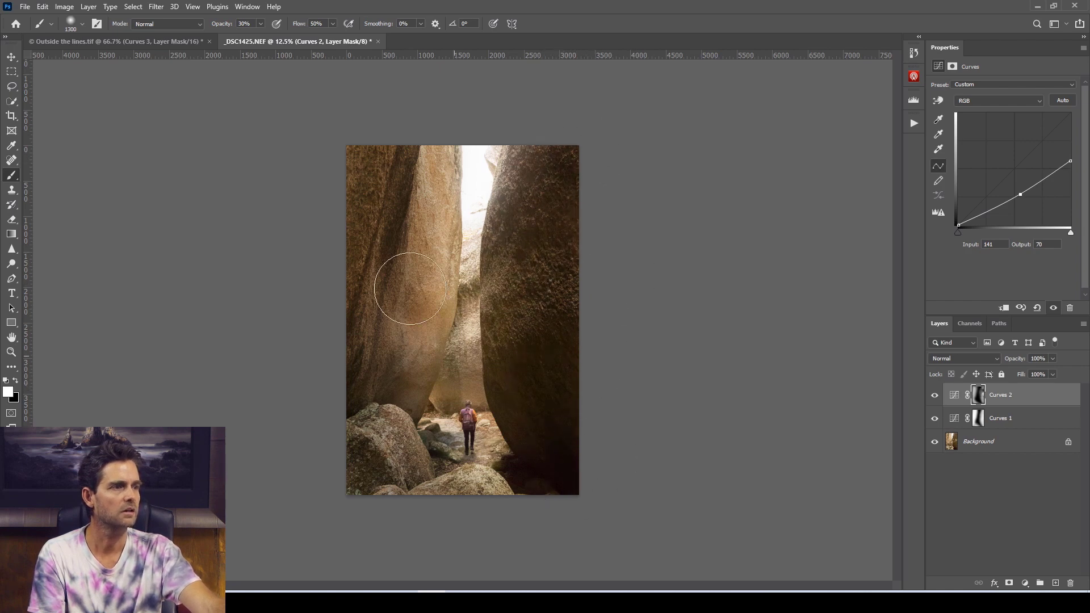
# - Add a Solid Color fill layer in warm mid brown (R129 G99 B66)
pyautogui.click(1024, 584)
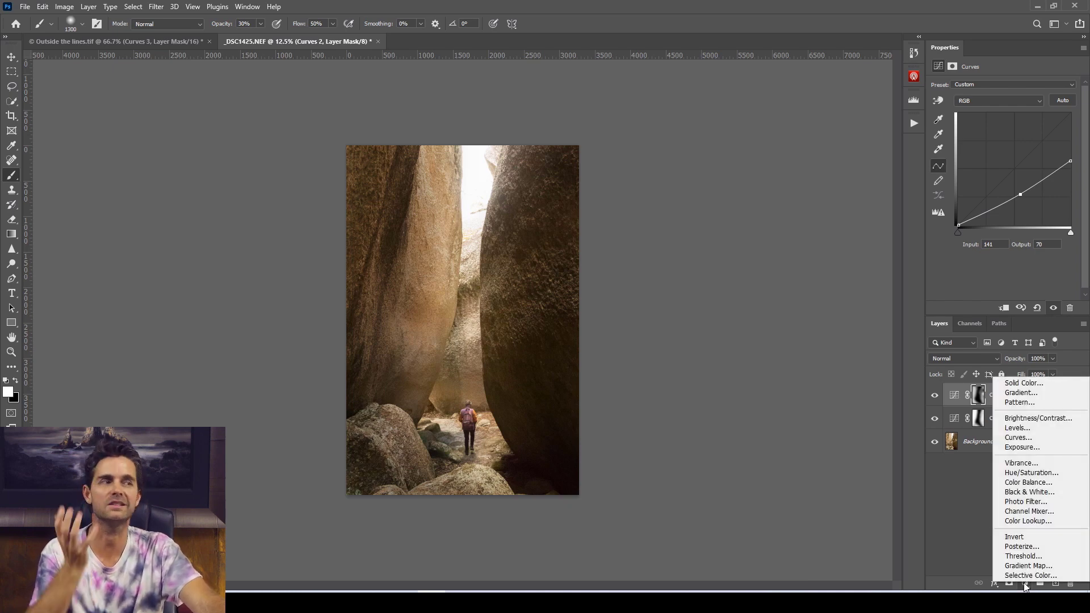
pyautogui.click(1030, 385)
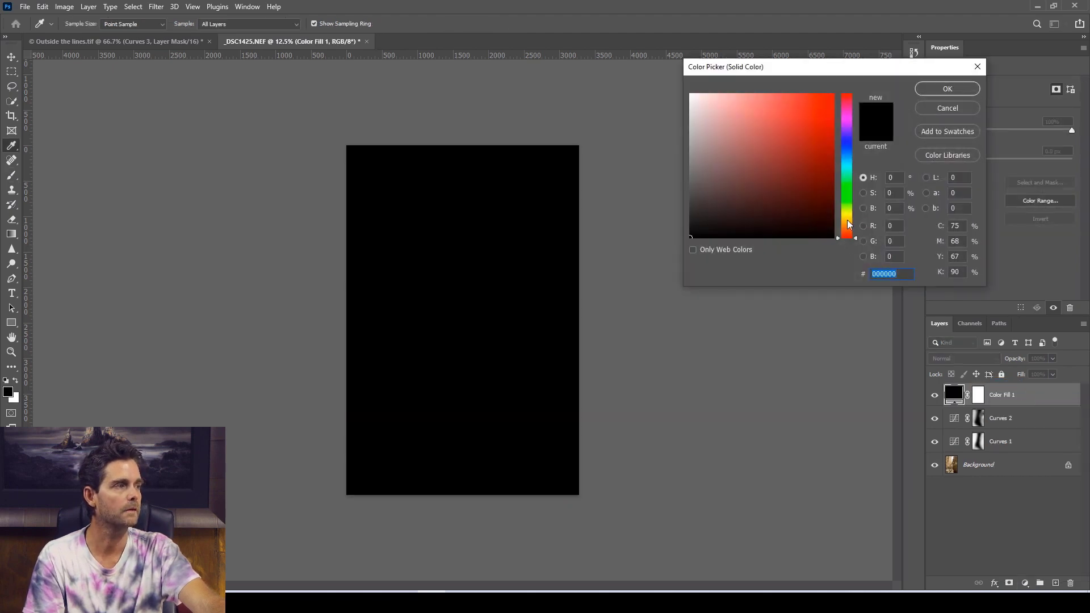
pyautogui.click(851, 225)
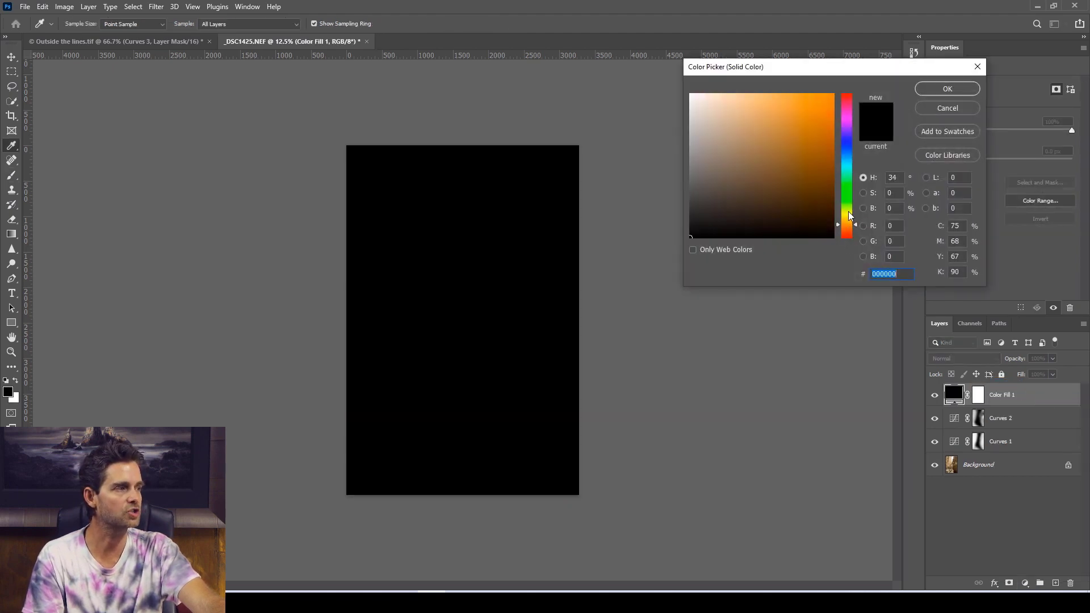
pyautogui.moveTo(850, 227); pyautogui.dragTo(851, 228)
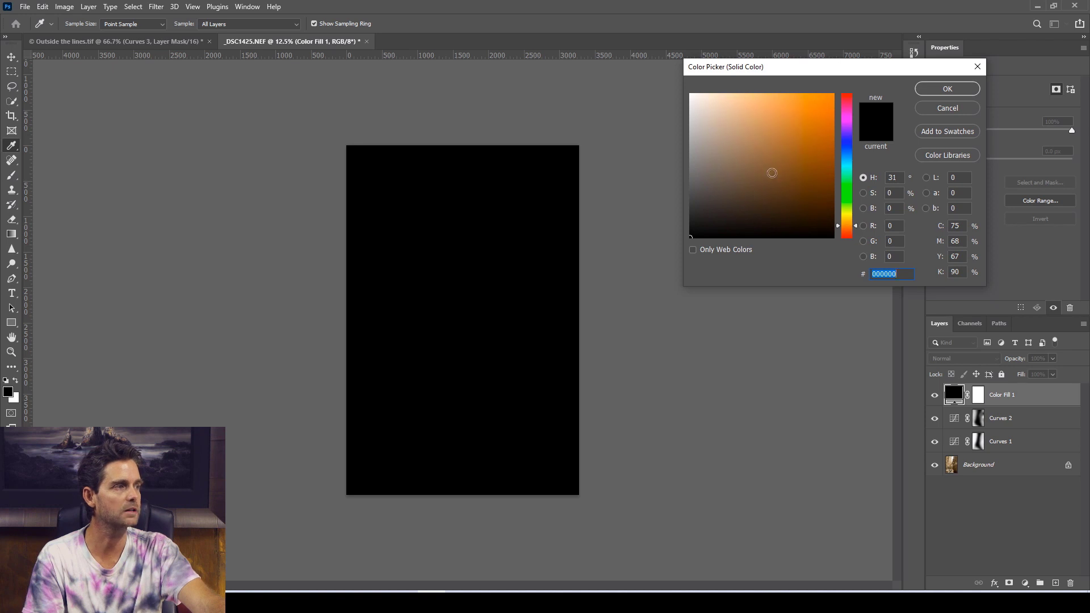
pyautogui.click(760, 165)
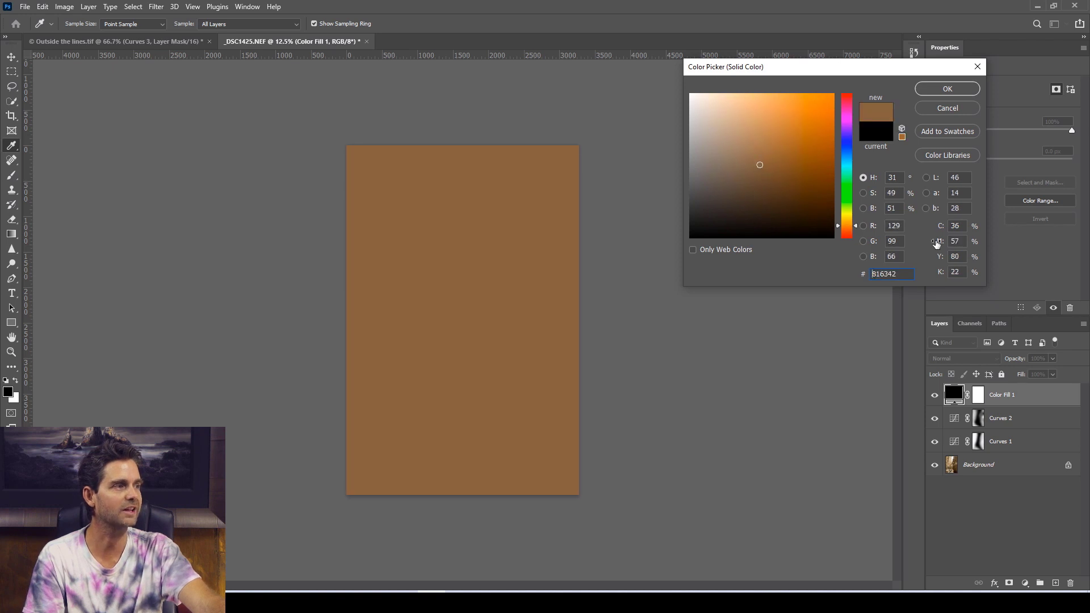
pyautogui.click(946, 88)
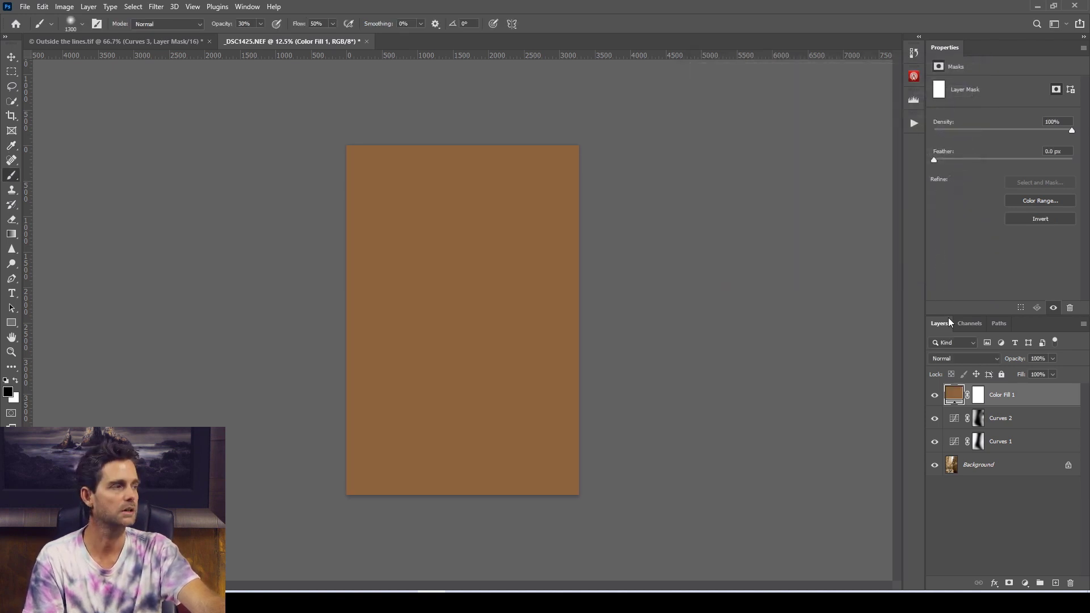
# - Set Color Fill 1 to Color Dodge blending and toggle its visibility to compare
pyautogui.click(965, 359)
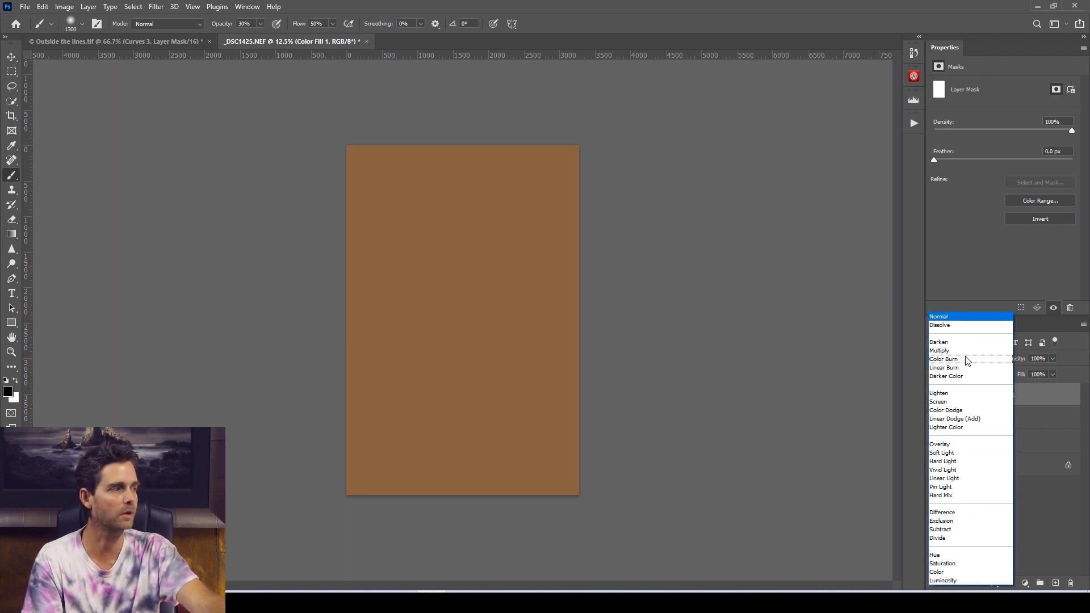
pyautogui.click(967, 411)
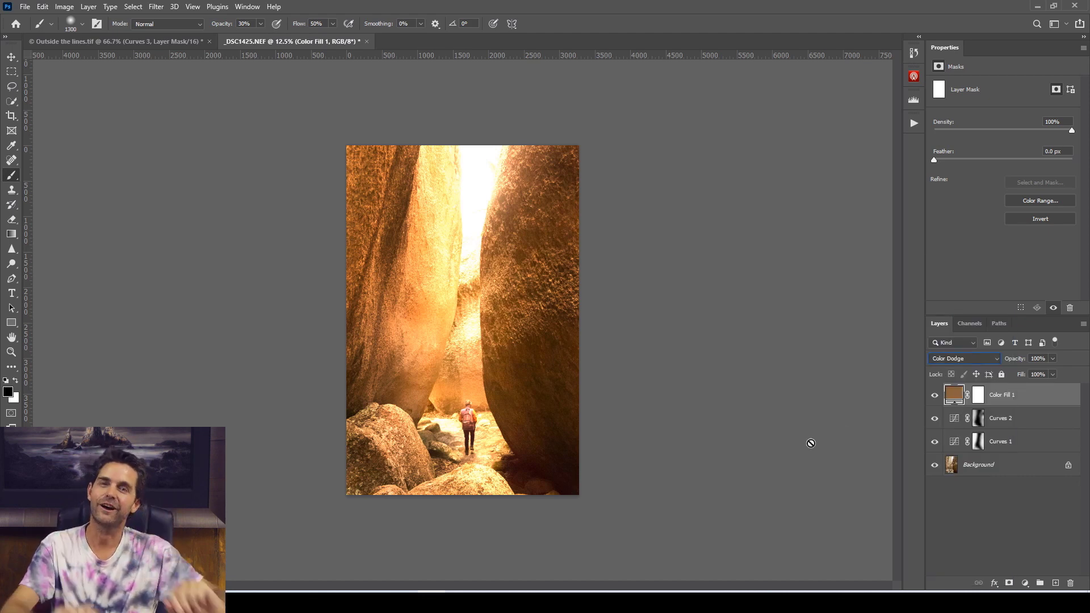
pyautogui.click(934, 396)
pyautogui.click(934, 395)
pyautogui.click(934, 396)
pyautogui.click(934, 395)
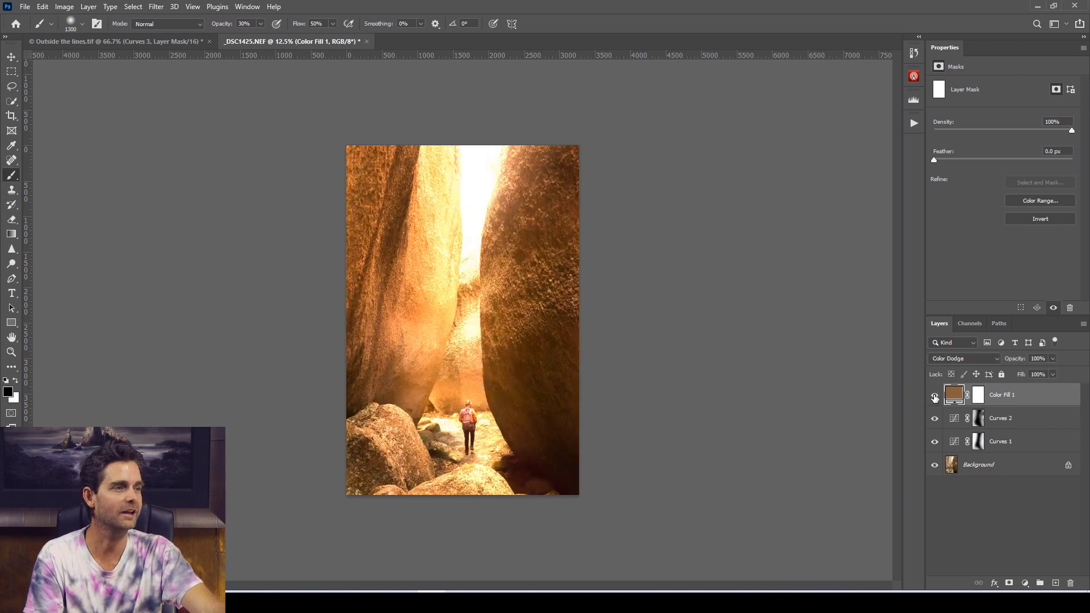
pyautogui.click(935, 396)
pyautogui.click(935, 396)
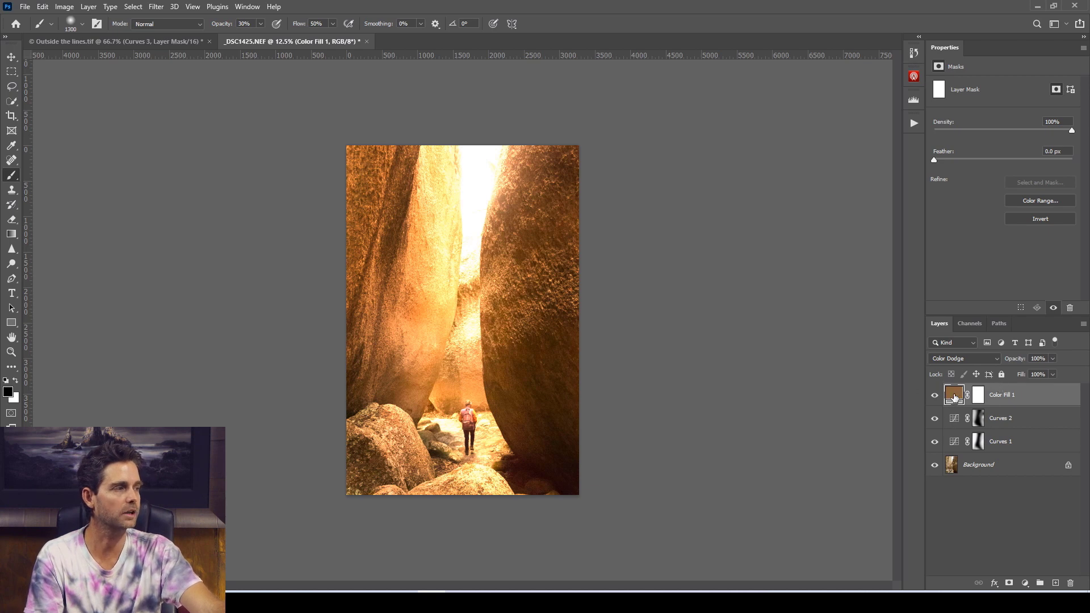
# - Change the Color Fill 1 colour to a darker brown (R65 G47 B27)
pyautogui.doubleClick(954, 396)
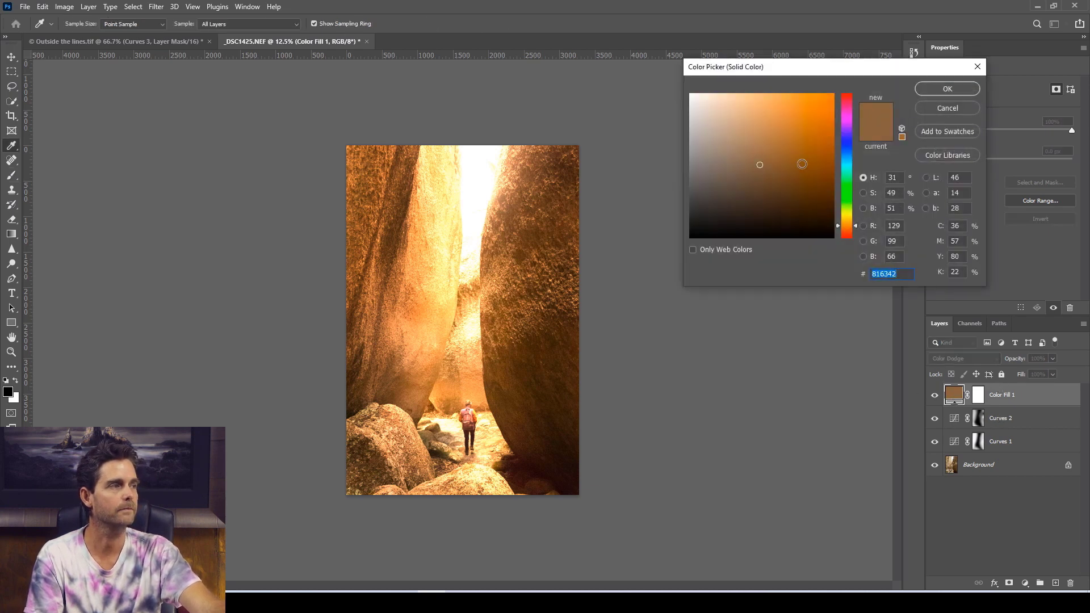
pyautogui.moveTo(782, 71); pyautogui.dragTo(801, 41)
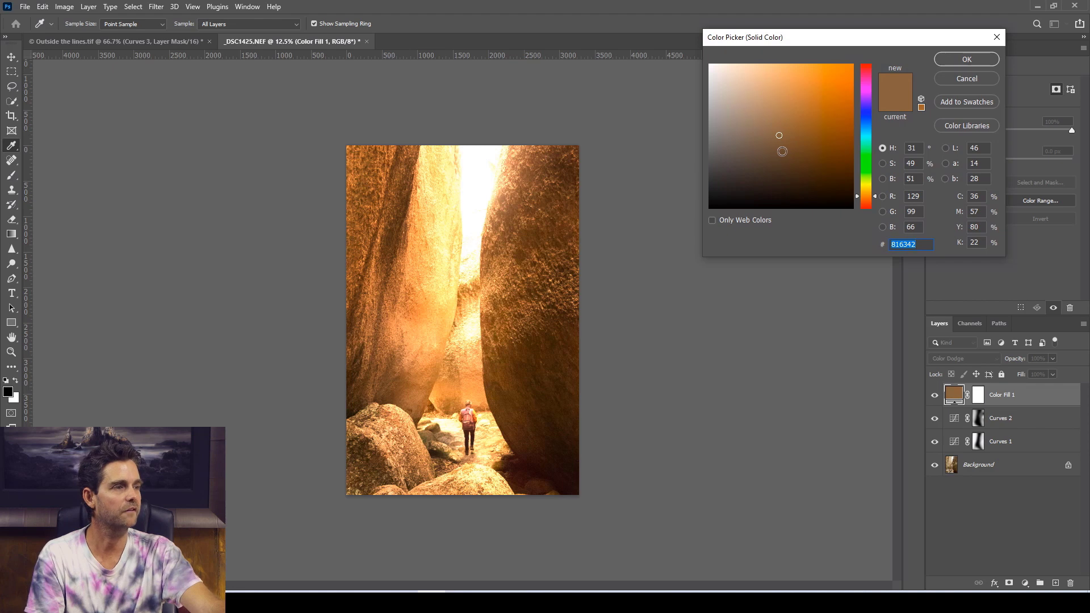
pyautogui.moveTo(782, 151); pyautogui.dragTo(793, 171)
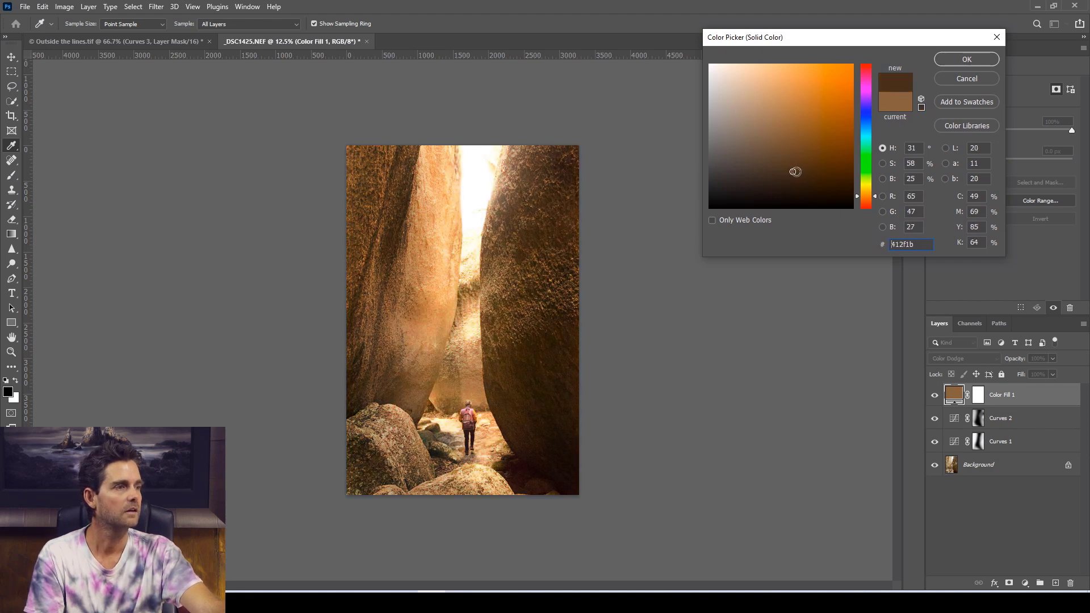
pyautogui.click(958, 59)
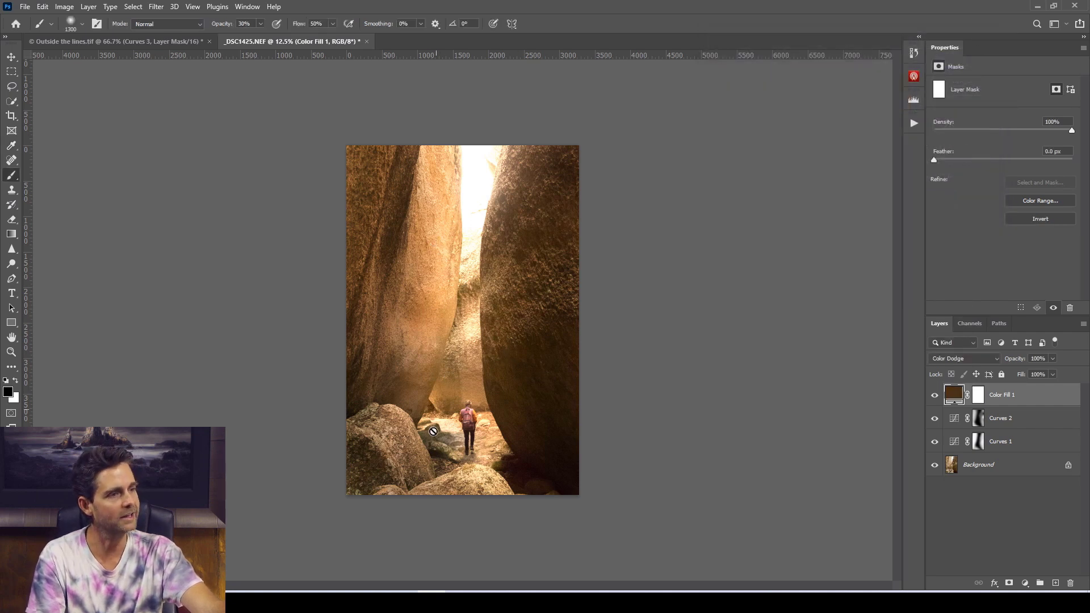
# - Invert the Color Fill 1 mask and paint the glow back into the central gap at 19% brush opacity
pyautogui.click(978, 396)
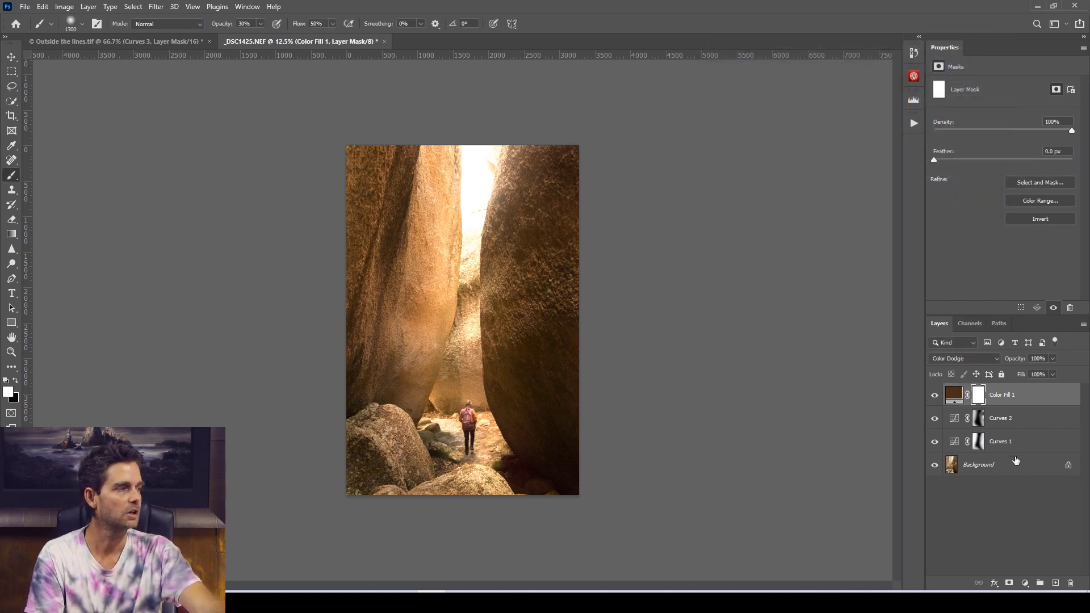
pyautogui.hotkey('ctrl', 'i')
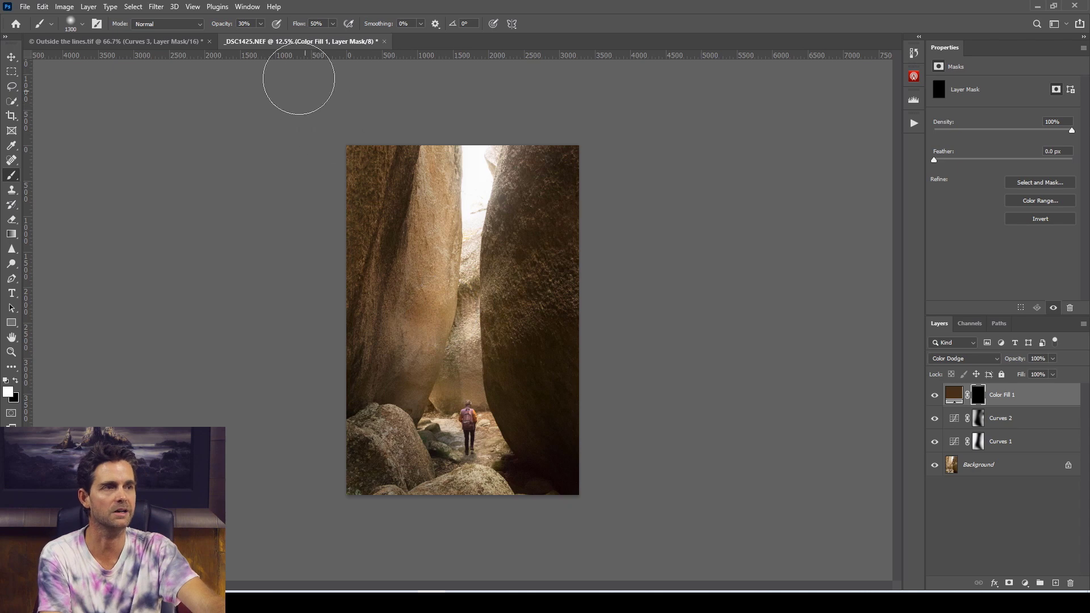
pyautogui.click(261, 24)
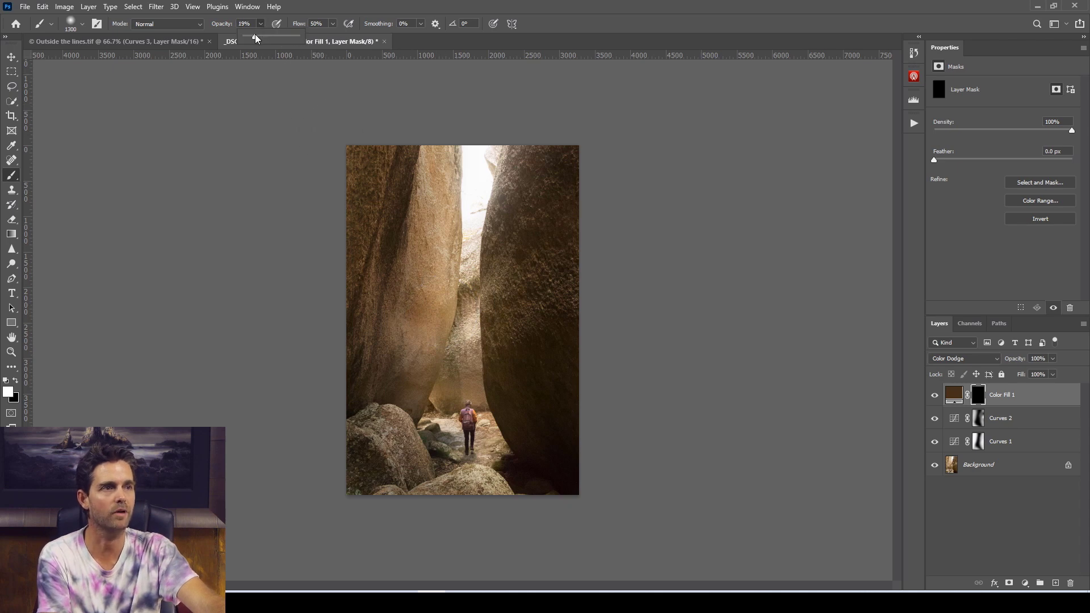
pyautogui.click(348, 10)
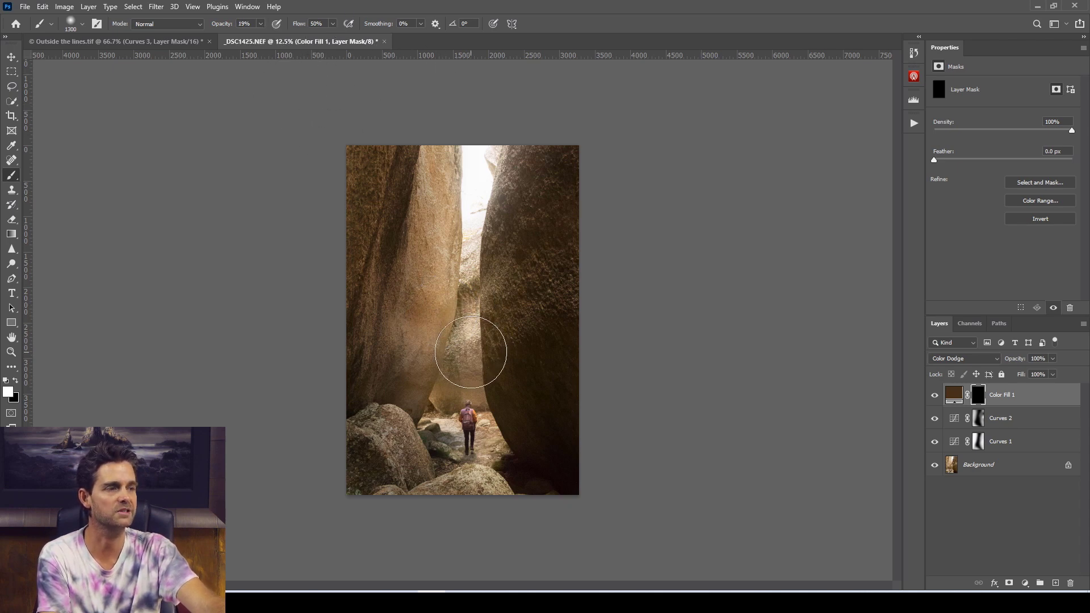
pyautogui.moveTo(474, 348)
pyautogui.mouseDown()
pyautogui.moveTo(461, 275)
pyautogui.moveTo(457, 377)
pyautogui.moveTo(423, 460)
pyautogui.moveTo(462, 331)
pyautogui.moveTo(449, 398)
pyautogui.mouseUp()
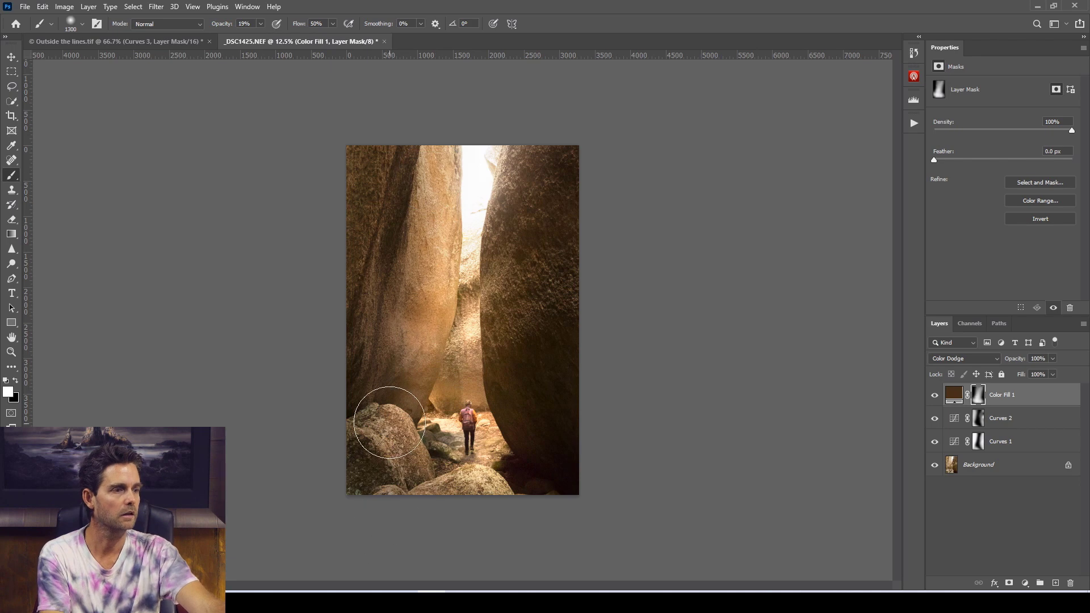
# - Add a second Solid Color fill layer and pick a gold hue around 42
pyautogui.click(1025, 584)
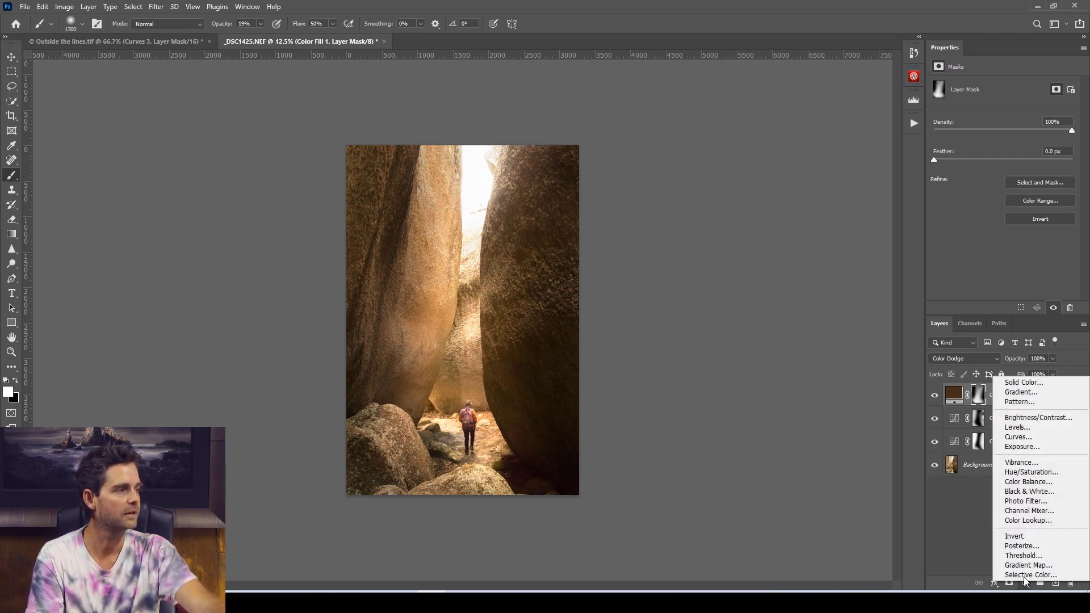
pyautogui.click(1014, 387)
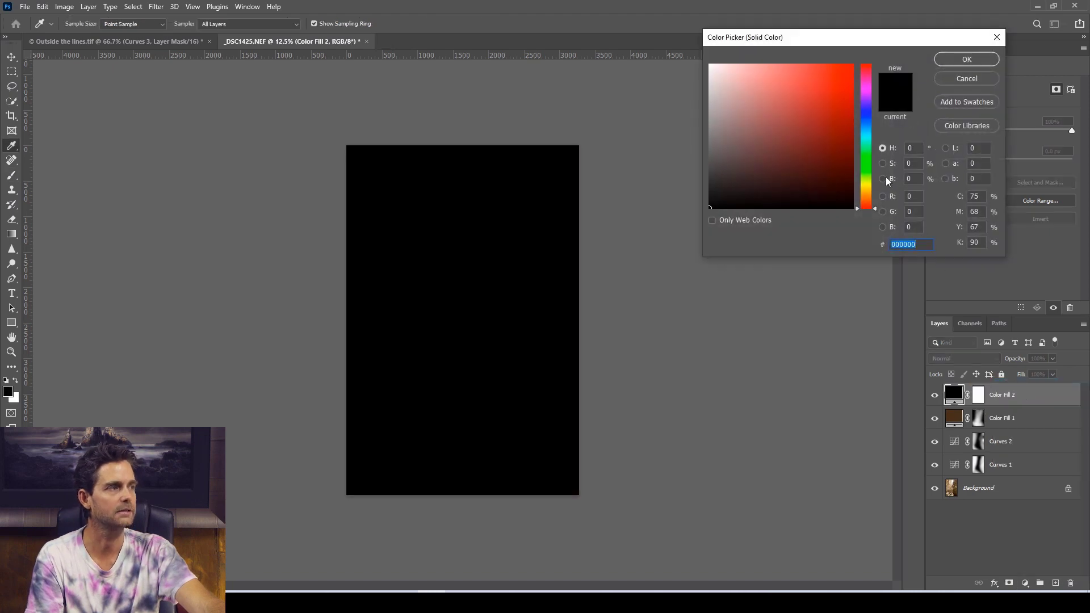
pyautogui.click(868, 195)
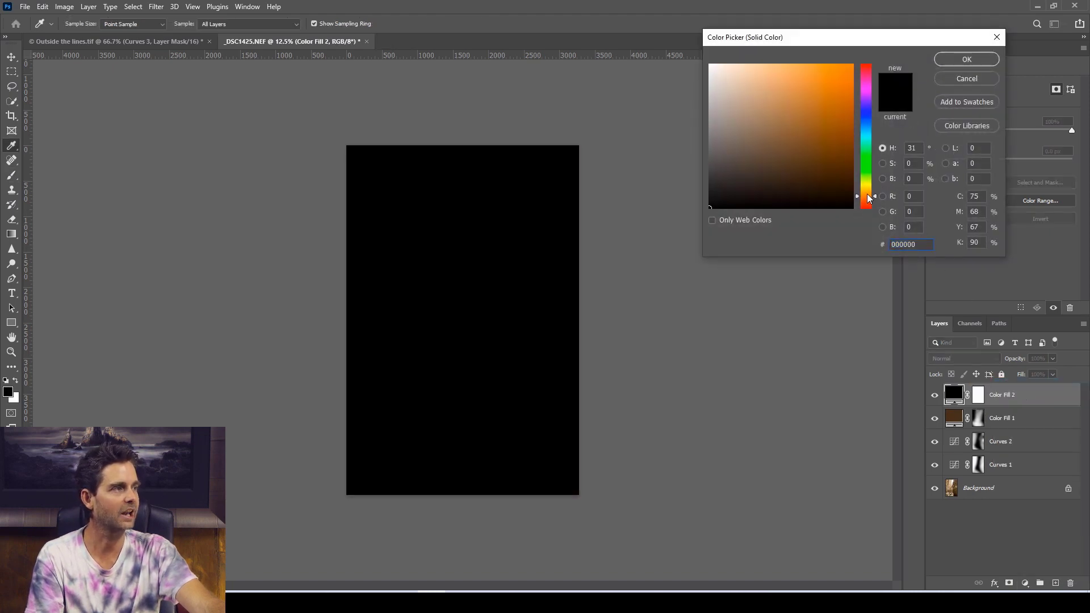
pyautogui.moveTo(868, 194); pyautogui.dragTo(868, 192)
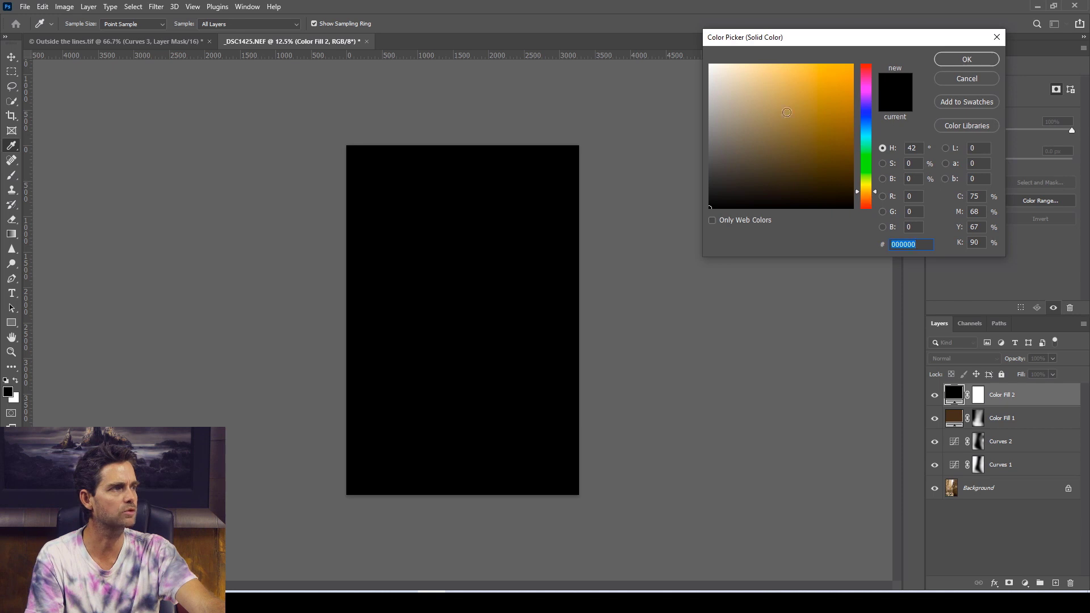
pyautogui.click(792, 92)
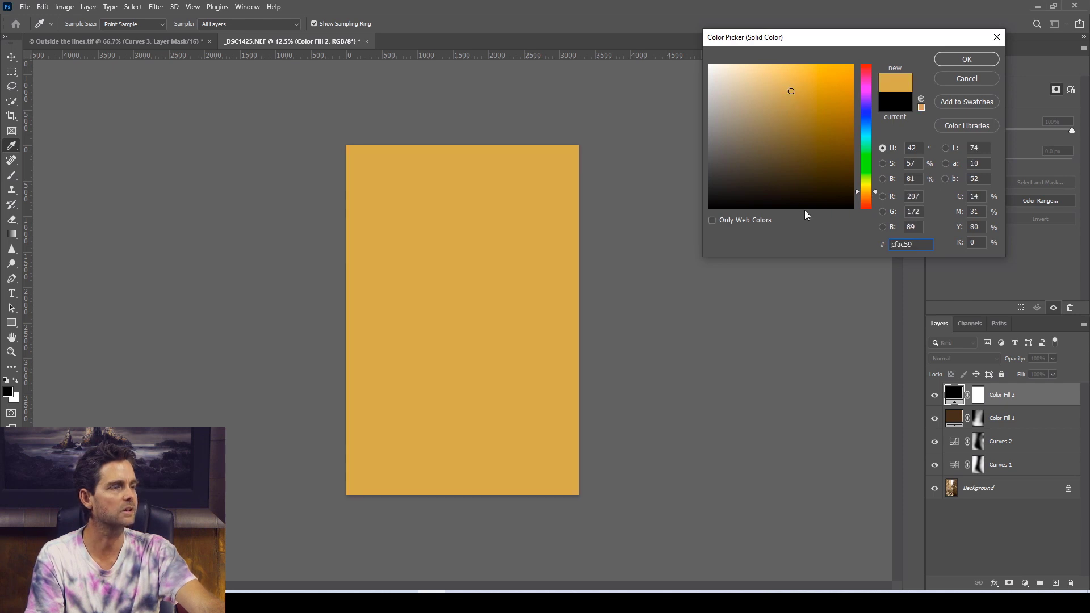
pyautogui.moveTo(791, 91); pyautogui.dragTo(786, 89)
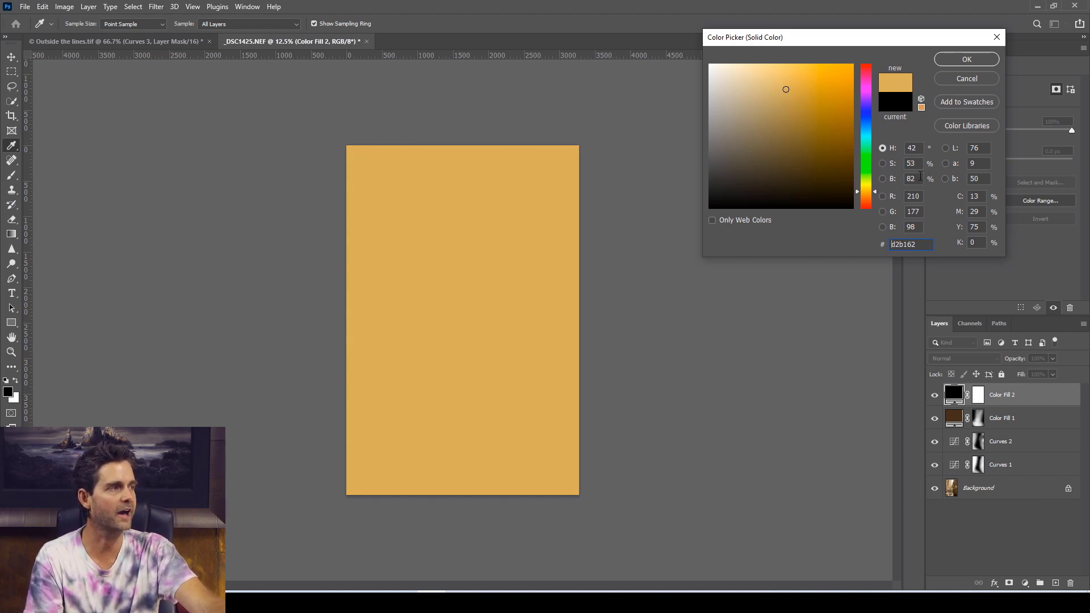
# - Fine-tune the fill to gold #d4b365 (R212 G179 B101) and confirm
pyautogui.click(883, 163)
pyautogui.click(883, 179)
pyautogui.click(882, 149)
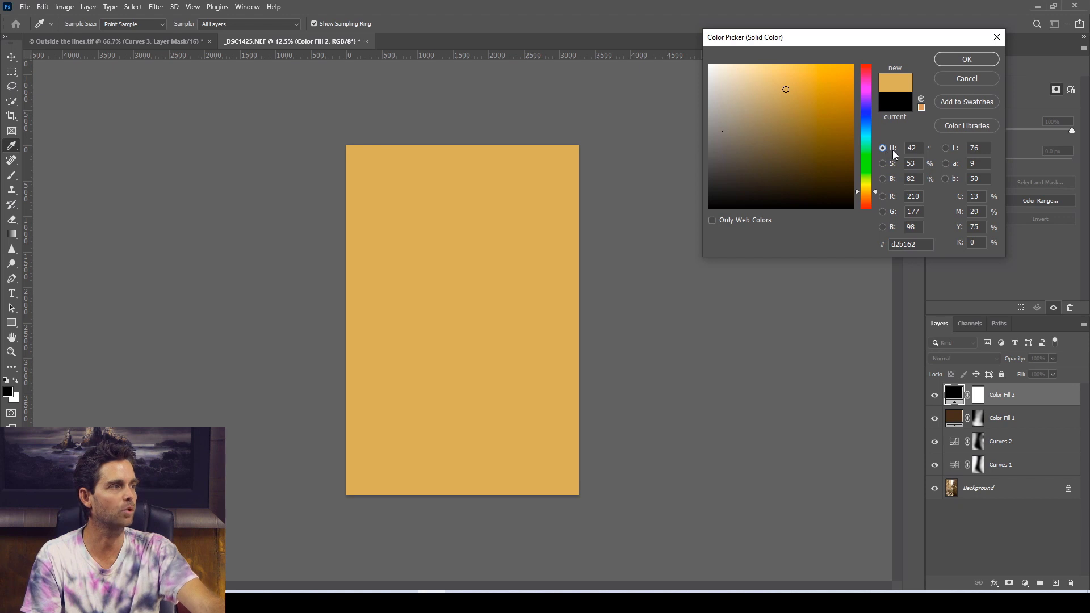
pyautogui.click(884, 164)
pyautogui.click(883, 180)
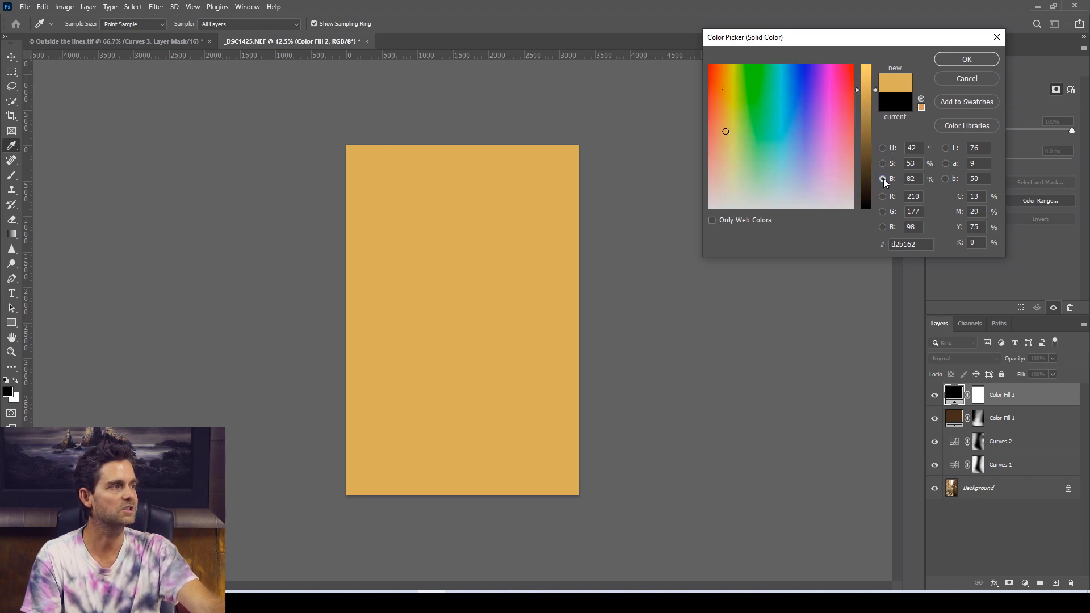
pyautogui.click(883, 150)
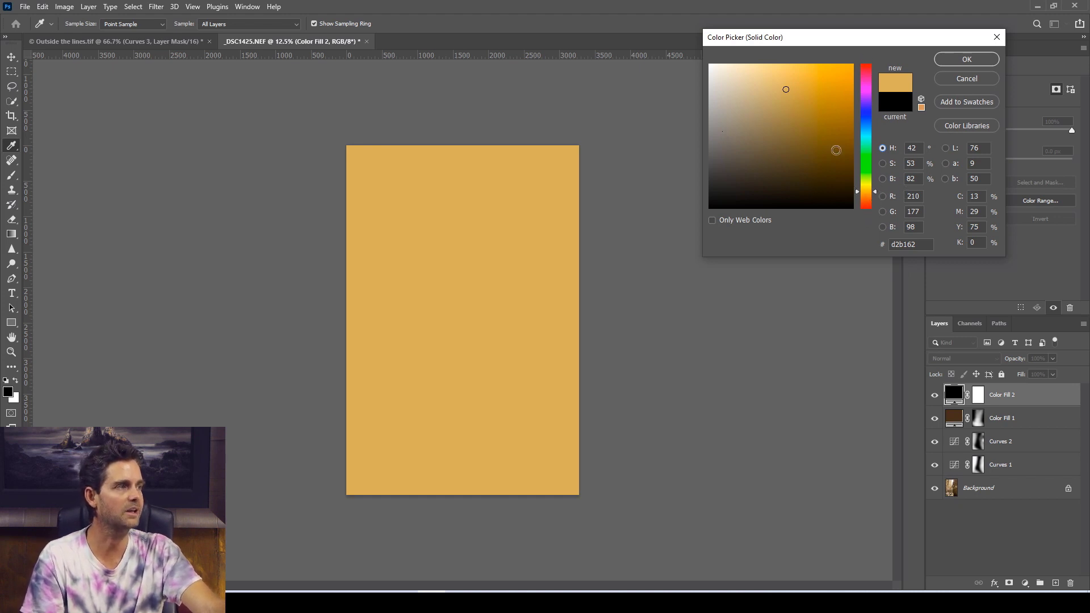
pyautogui.click(784, 88)
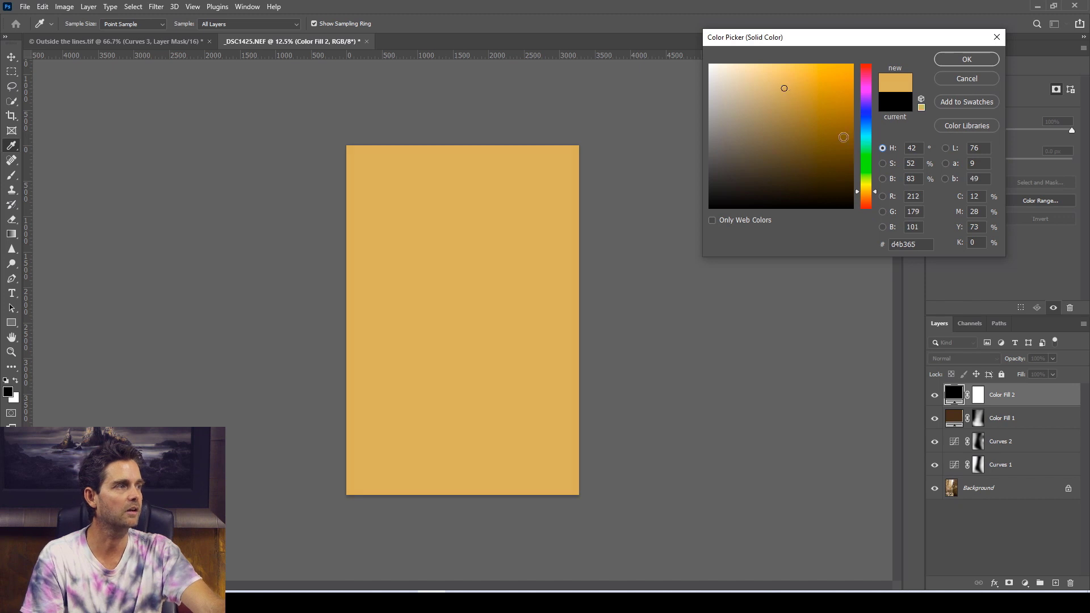
pyautogui.click(965, 60)
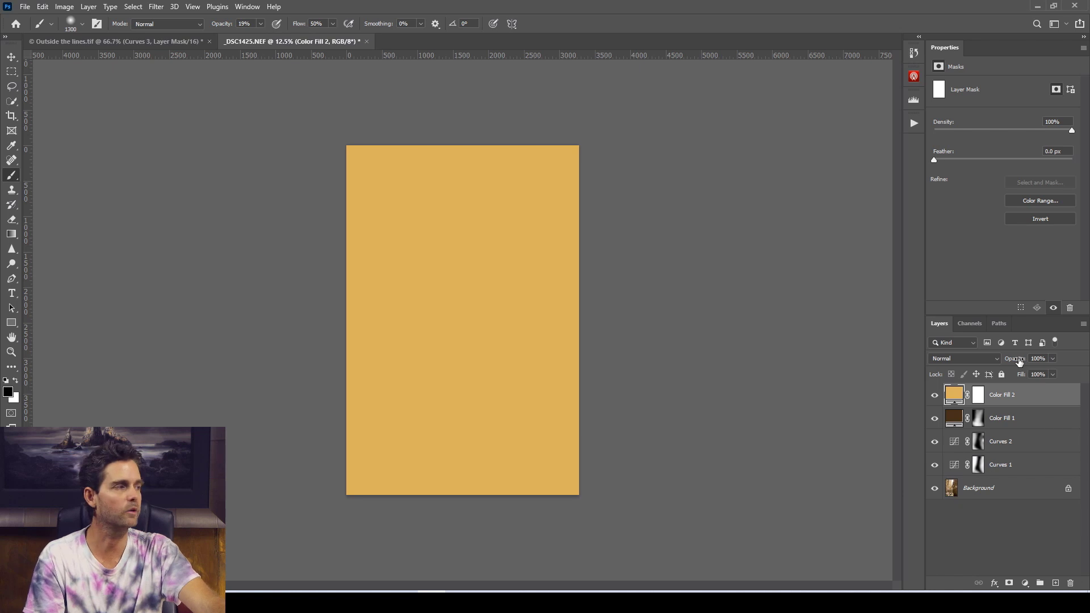
# - Set Color Fill 2 to 49% opacity, invert its mask, and paint the gold into the bright gap
pyautogui.moveTo(1019, 361); pyautogui.dragTo(992, 361)
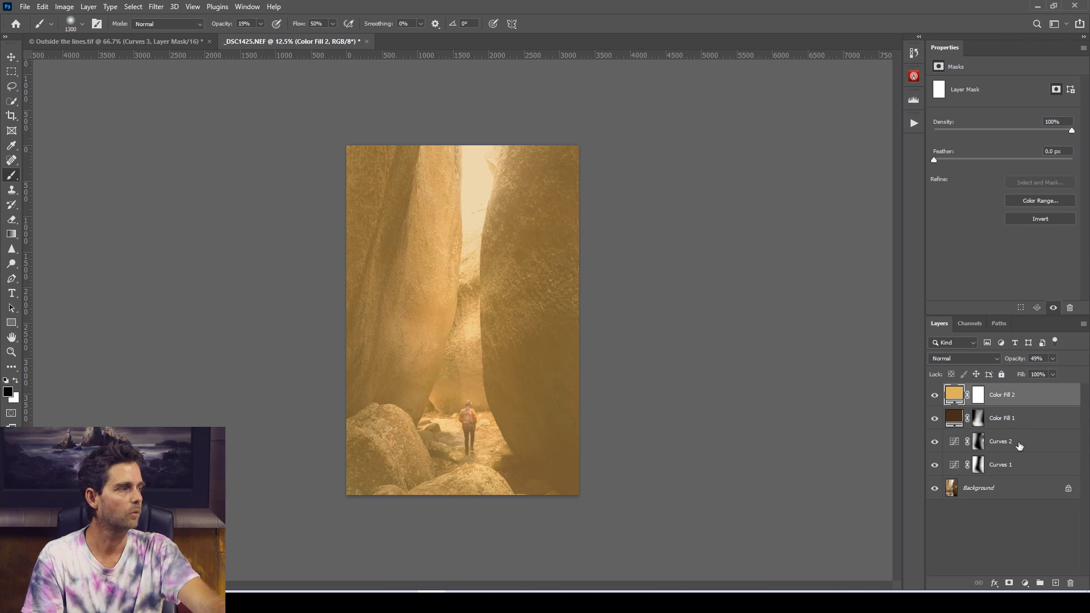
pyautogui.click(978, 400)
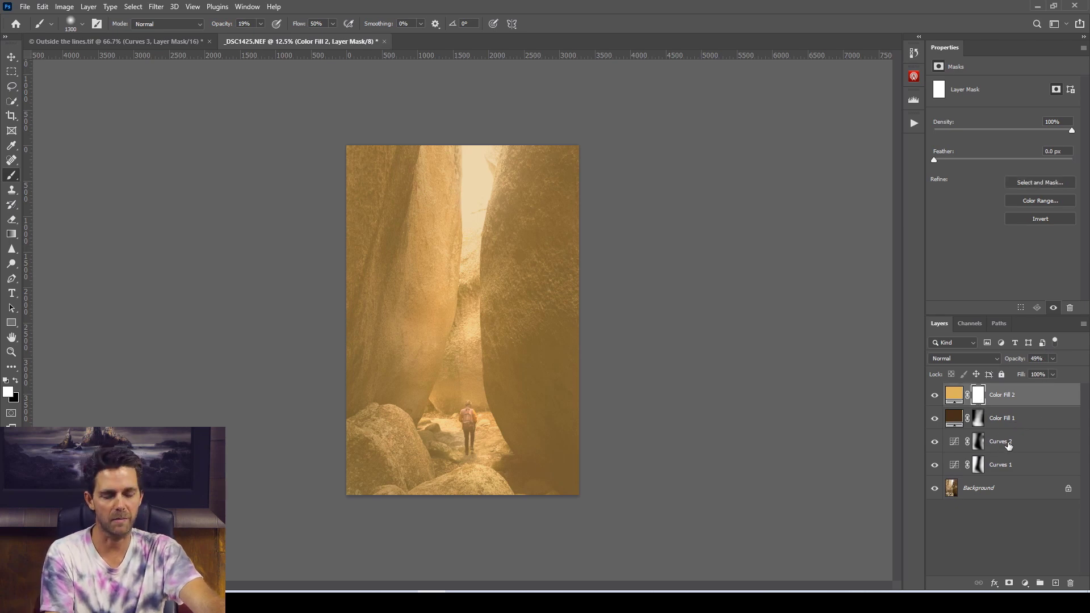
pyautogui.hotkey('ctrl', 'i')
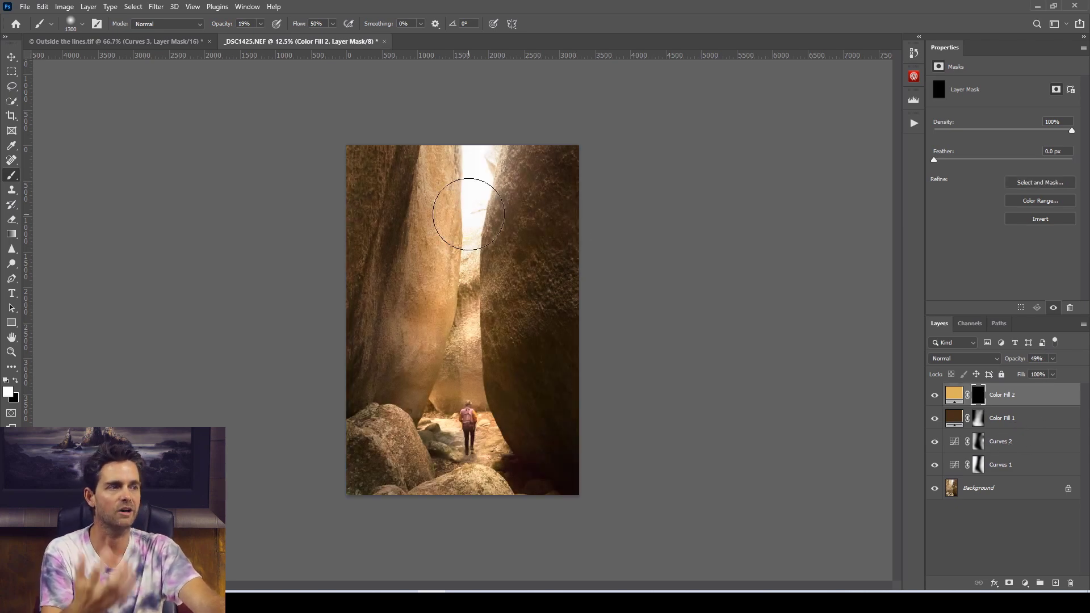
pyautogui.press(']')
pyautogui.press(']')
pyautogui.moveTo(461, 207)
pyautogui.mouseDown()
pyautogui.moveTo(463, 170)
pyautogui.moveTo(474, 170)
pyautogui.mouseUp()
pyautogui.press(']')
pyautogui.press(']')
pyautogui.moveTo(452, 294)
pyautogui.mouseDown()
pyautogui.moveTo(473, 152)
pyautogui.moveTo(469, 313)
pyautogui.moveTo(472, 148)
pyautogui.moveTo(470, 248)
pyautogui.moveTo(501, 107)
pyautogui.moveTo(445, 191)
pyautogui.moveTo(523, 154)
pyautogui.moveTo(548, 114)
pyautogui.moveTo(479, 225)
pyautogui.moveTo(514, 163)
pyautogui.moveTo(512, 352)
pyautogui.moveTo(488, 294)
pyautogui.moveTo(569, 124)
pyautogui.moveTo(471, 197)
pyautogui.moveTo(448, 262)
pyautogui.moveTo(437, 135)
pyautogui.moveTo(415, 367)
pyautogui.moveTo(560, 109)
pyautogui.moveTo(496, 199)
pyautogui.moveTo(627, 125)
pyautogui.moveTo(425, 204)
pyautogui.mouseUp()
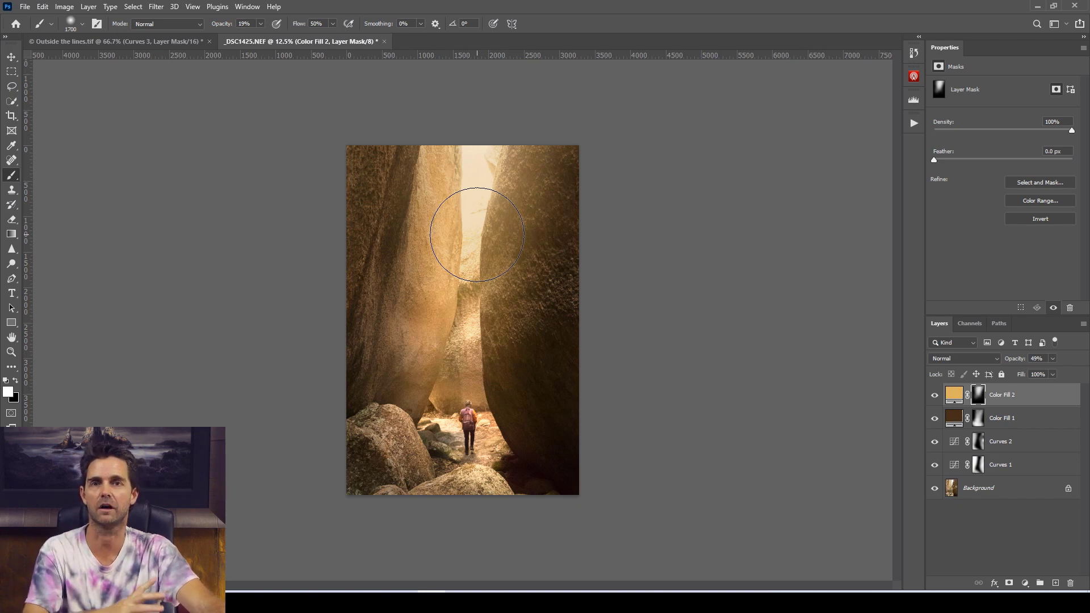
# - Add a Curves 3 layer and raise a midpoint to Input 110, Output 158
pyautogui.click(1025, 583)
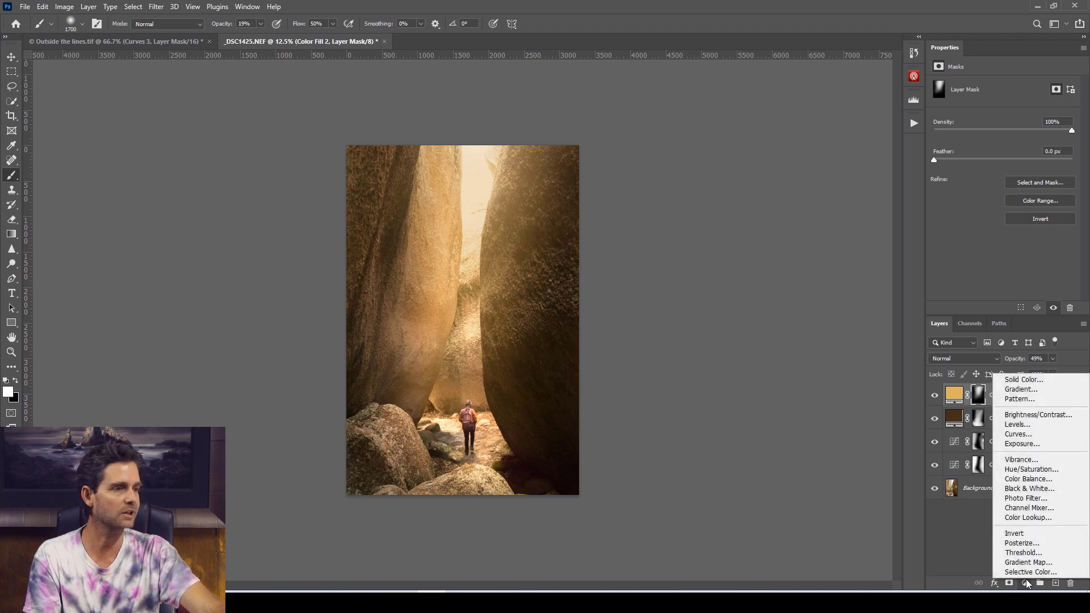
pyautogui.click(1018, 434)
pyautogui.click(1012, 161)
pyautogui.moveTo(1012, 161); pyautogui.dragTo(1006, 156)
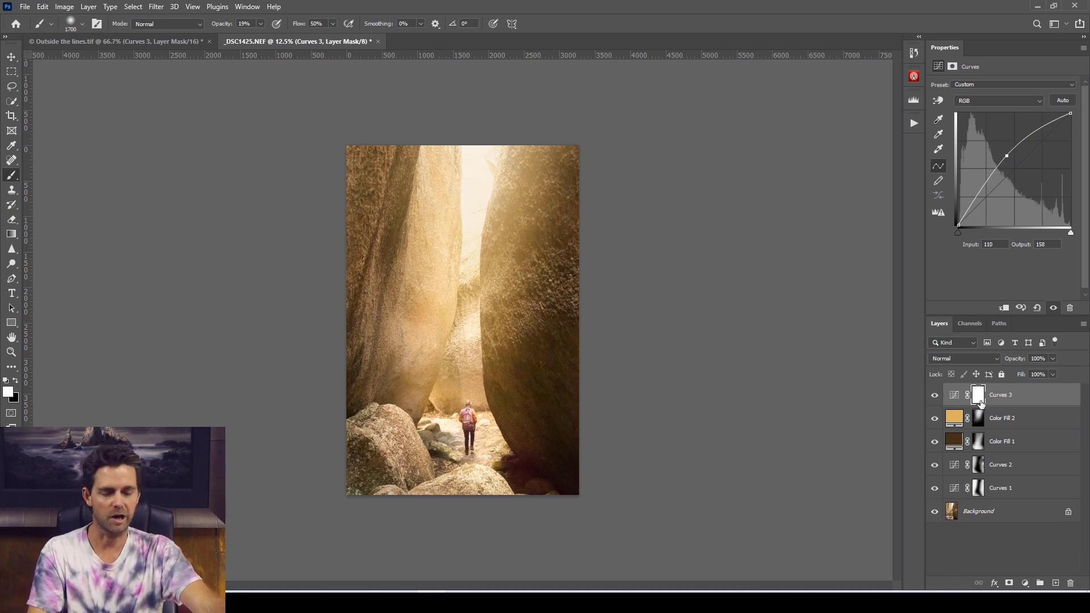
# - Invert the Curves 3 mask and paint the brightening back down the central rock gap
pyautogui.hotkey('ctrl', 'i')
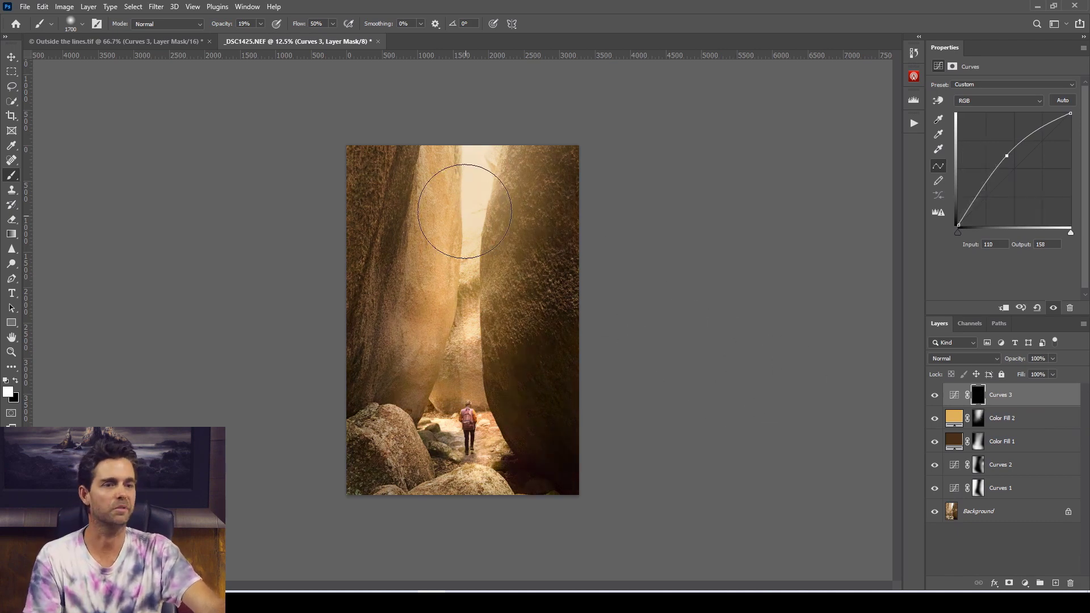
pyautogui.moveTo(465, 165); pyautogui.dragTo(466, 329)
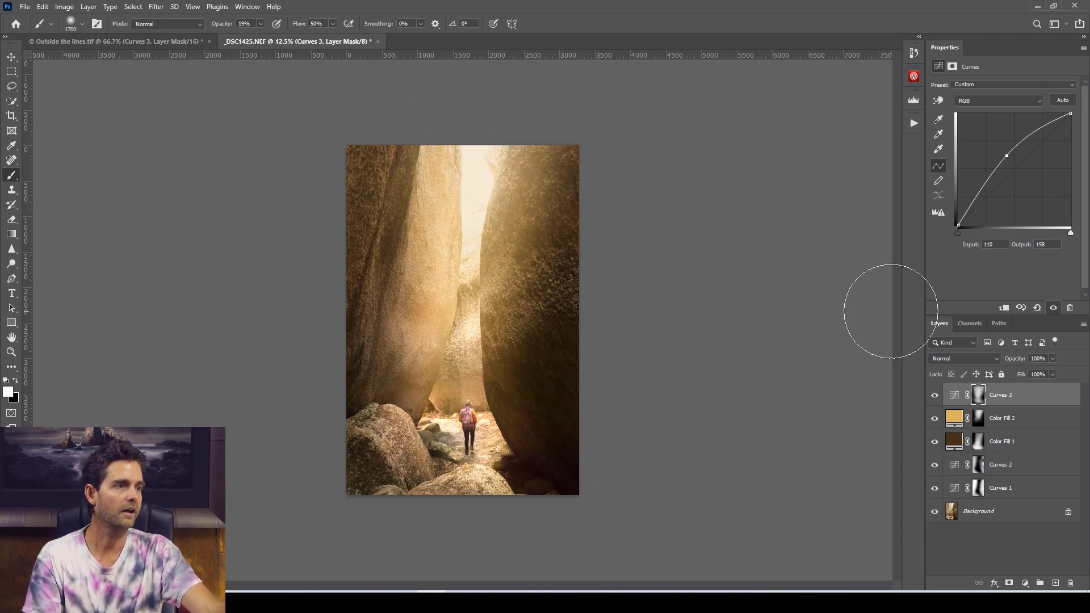
pyautogui.click(935, 395)
pyautogui.click(934, 395)
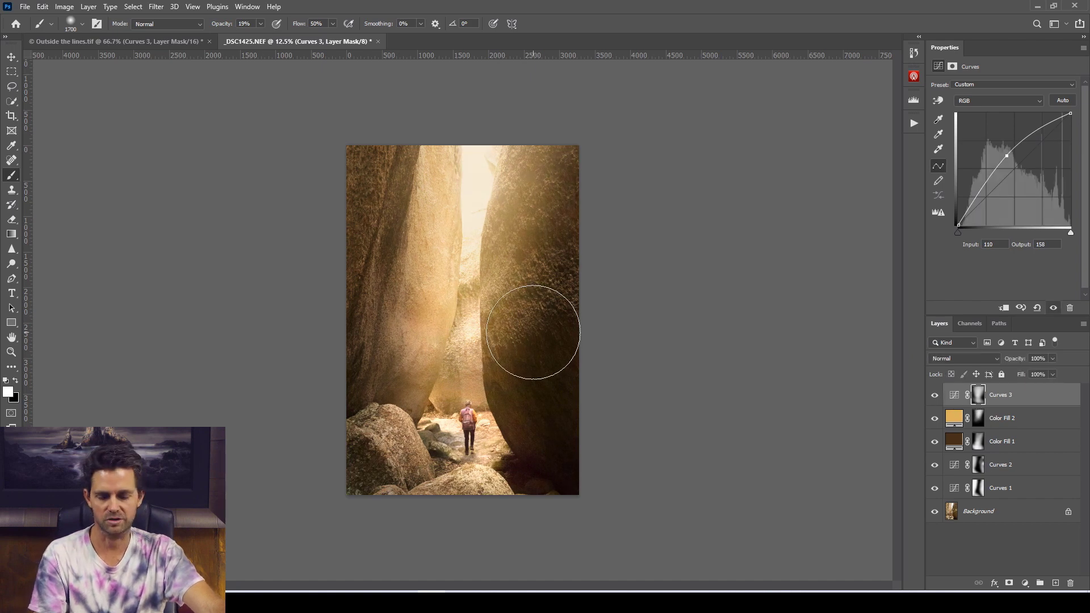
pyautogui.press('x')
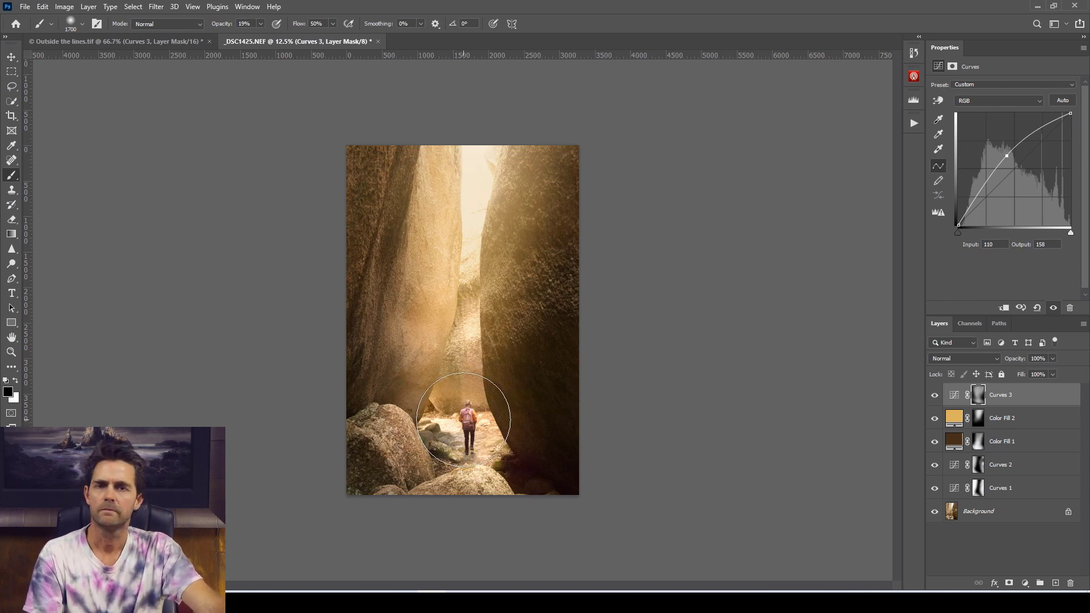
# - Add a medium brown 80643f Solid Color fill layer in Color Dodge blend mode
pyautogui.click(1026, 584)
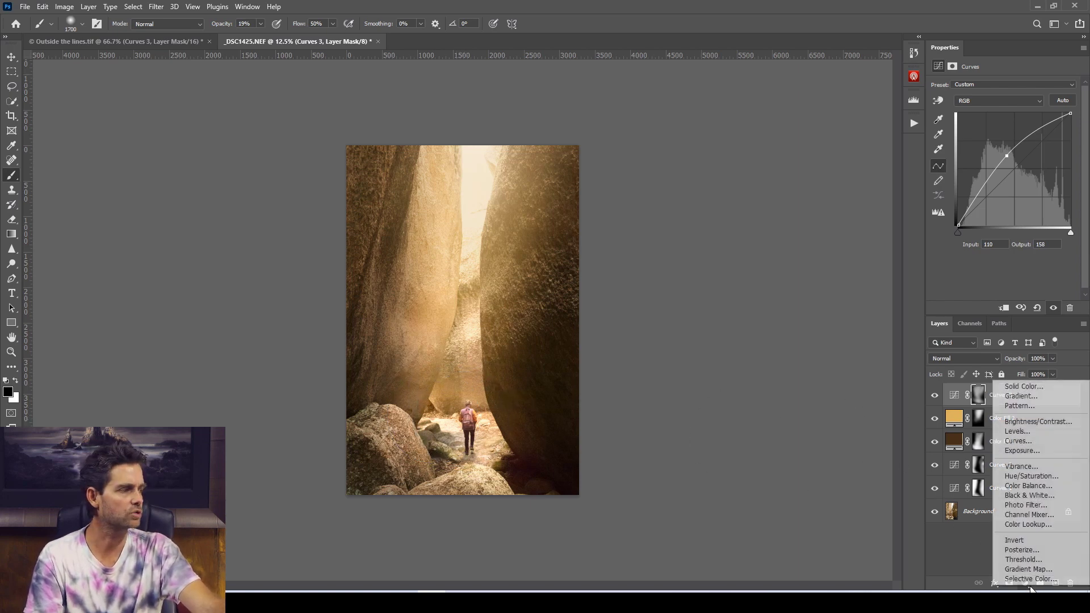
pyautogui.click(1041, 389)
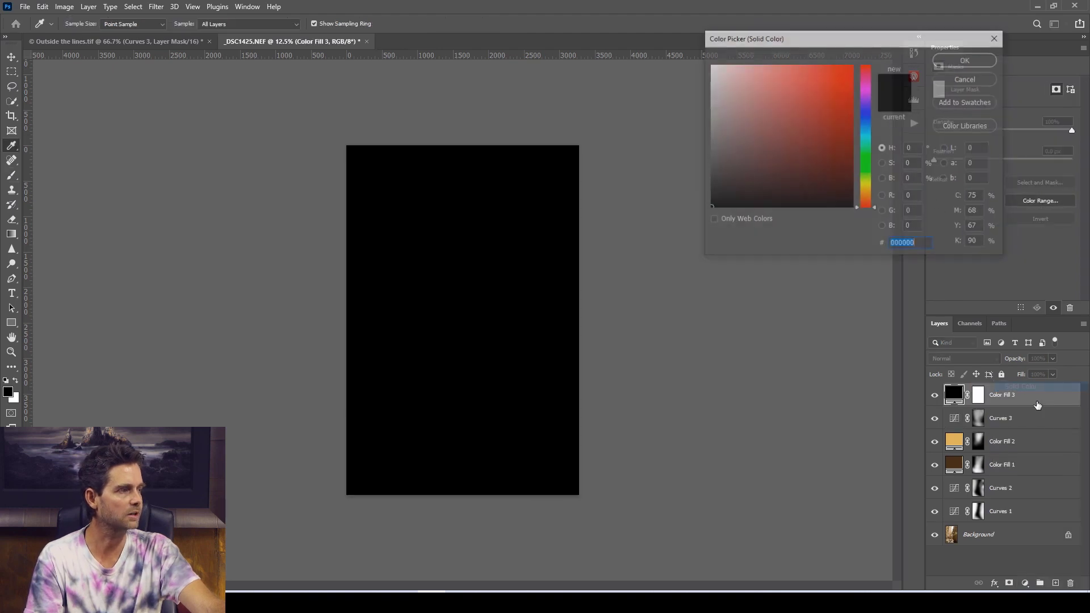
pyautogui.click(867, 192)
pyautogui.moveTo(867, 194); pyautogui.dragTo(868, 196)
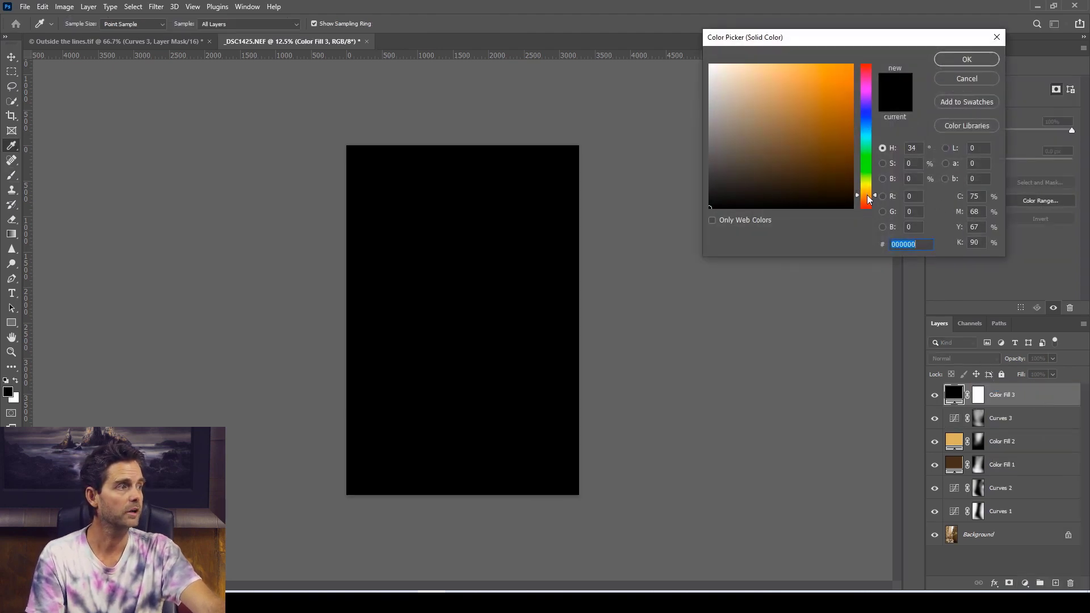
pyautogui.moveTo(806, 162); pyautogui.dragTo(782, 136)
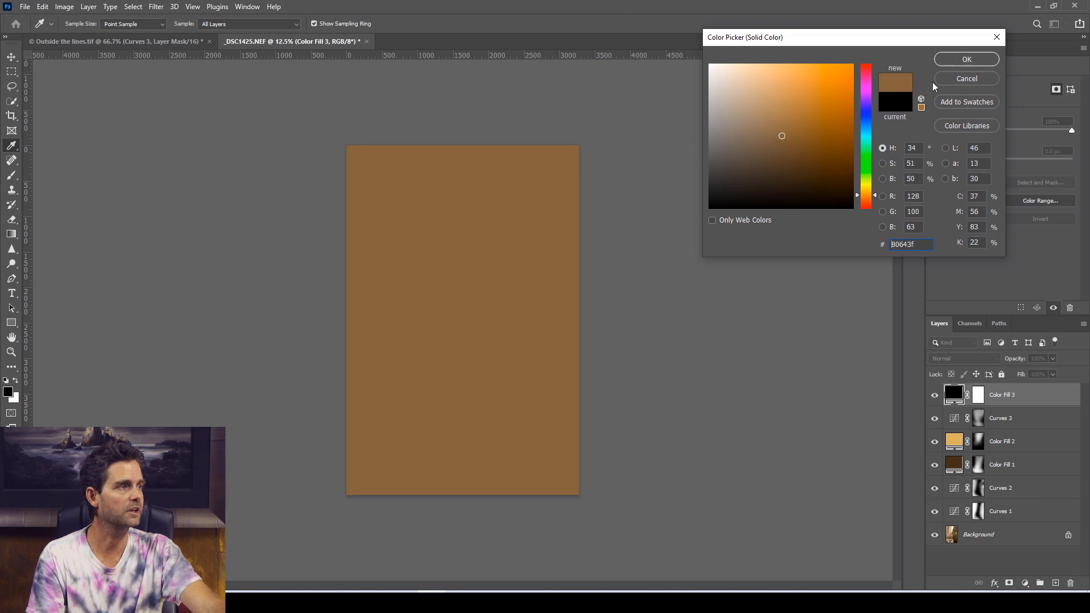
pyautogui.click(966, 59)
pyautogui.click(977, 355)
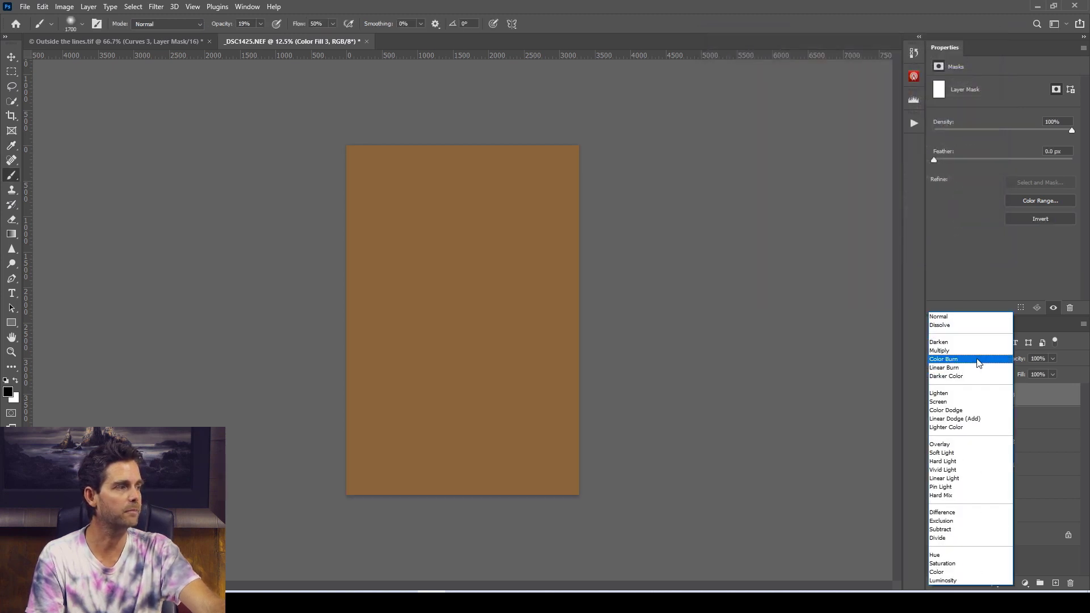
pyautogui.click(969, 409)
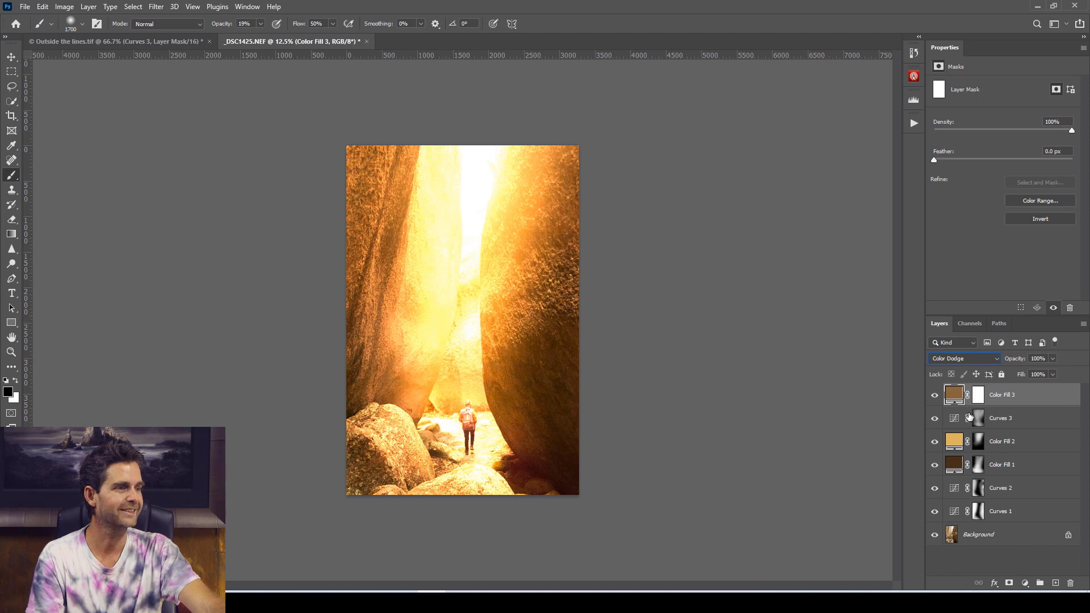
# - Darken Color Fill 3's colour to dark brown 362713 to tame the glow
pyautogui.doubleClick(957, 399)
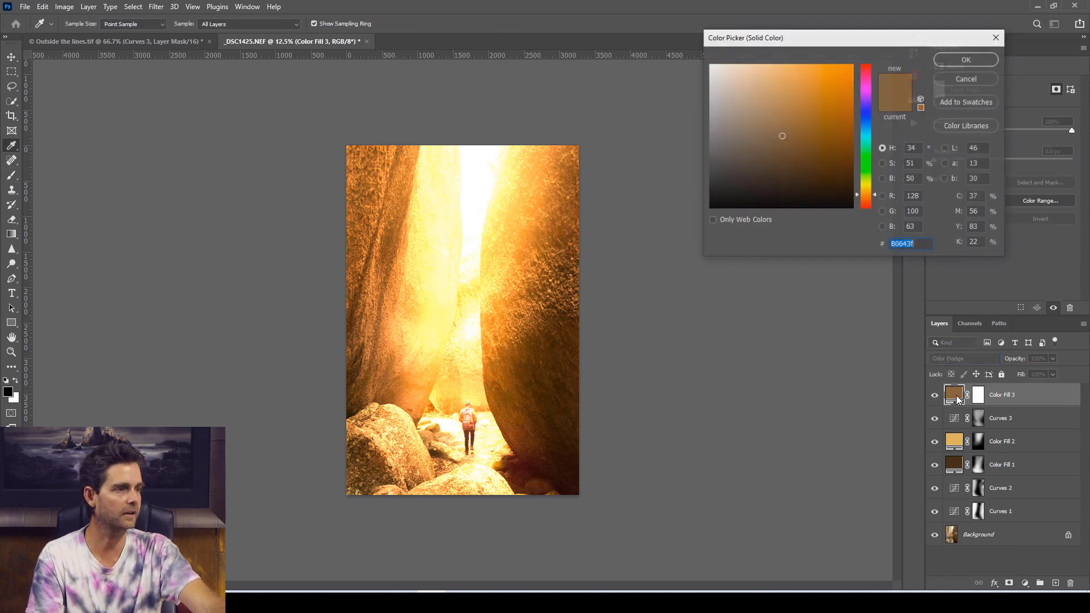
pyautogui.click(966, 60)
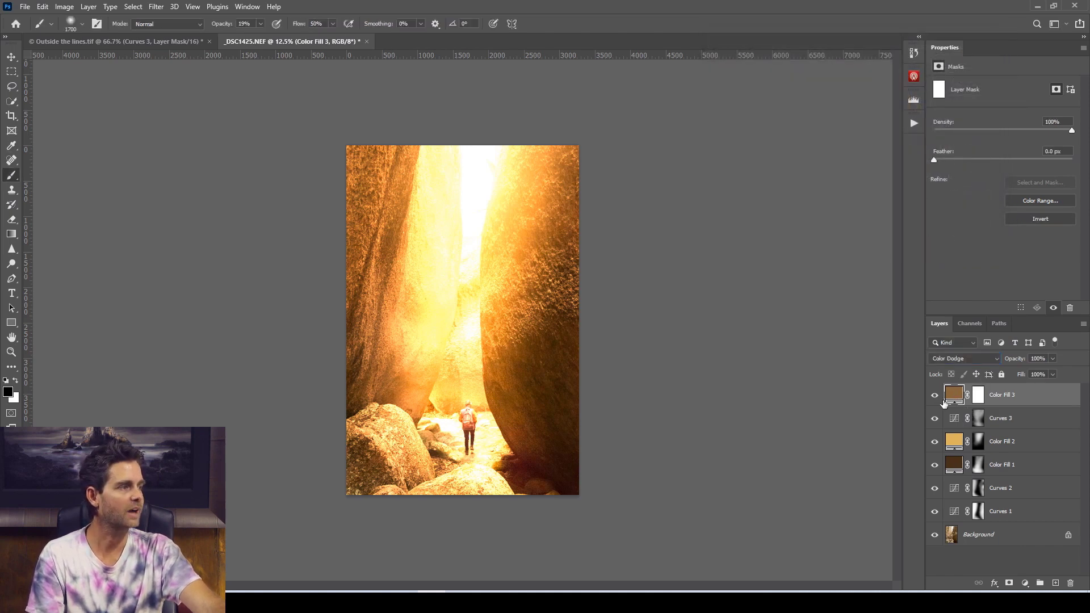
pyautogui.doubleClick(957, 395)
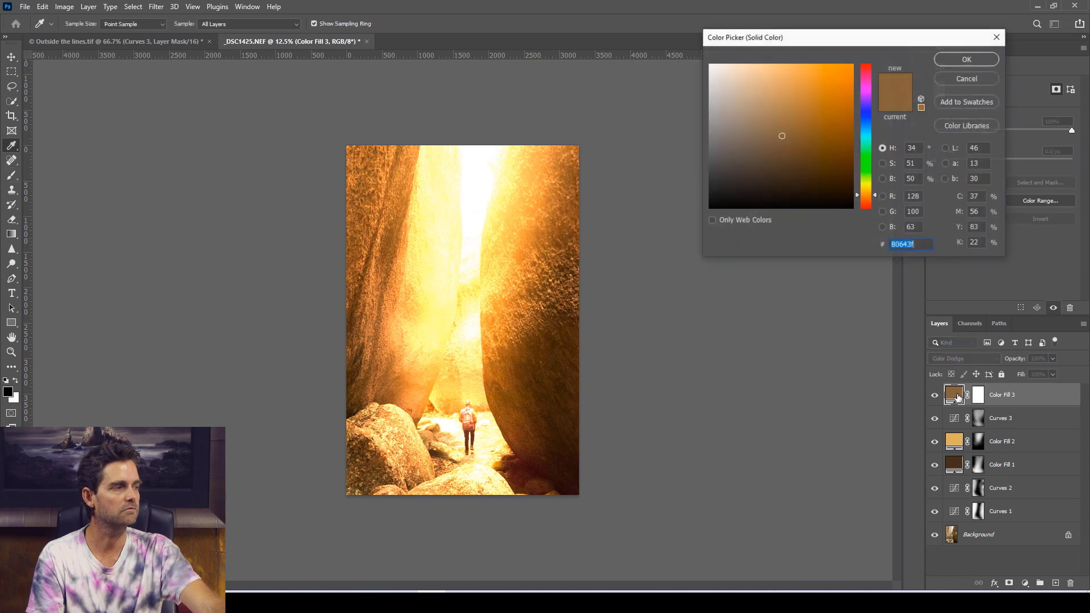
pyautogui.moveTo(784, 172)
pyautogui.mouseDown()
pyautogui.moveTo(817, 173)
pyautogui.moveTo(826, 185)
pyautogui.moveTo(798, 169)
pyautogui.moveTo(808, 184)
pyautogui.moveTo(795, 183)
pyautogui.mouseUp()
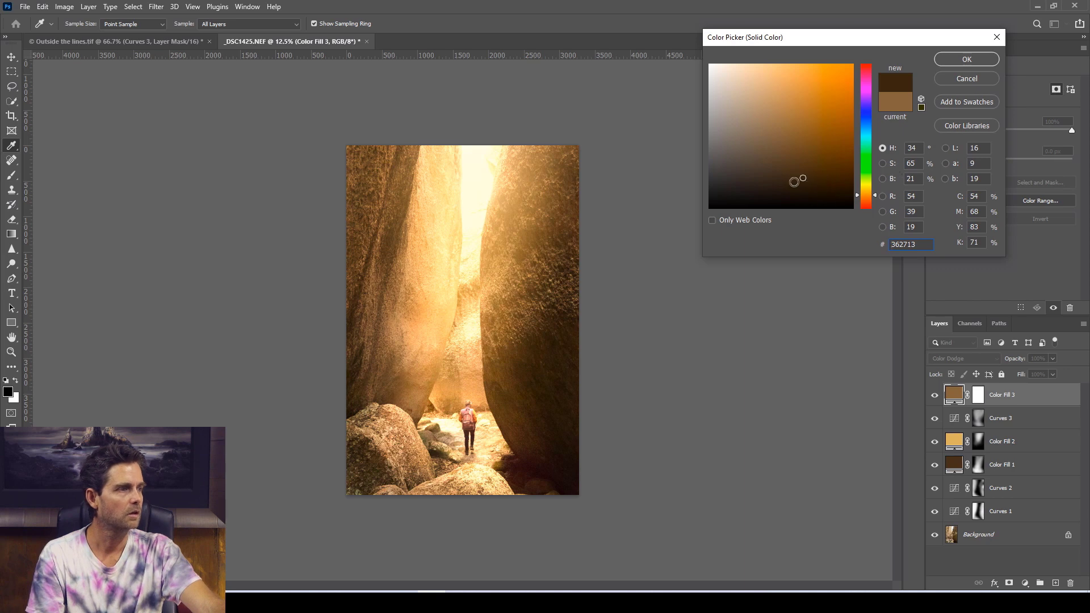
pyautogui.click(960, 61)
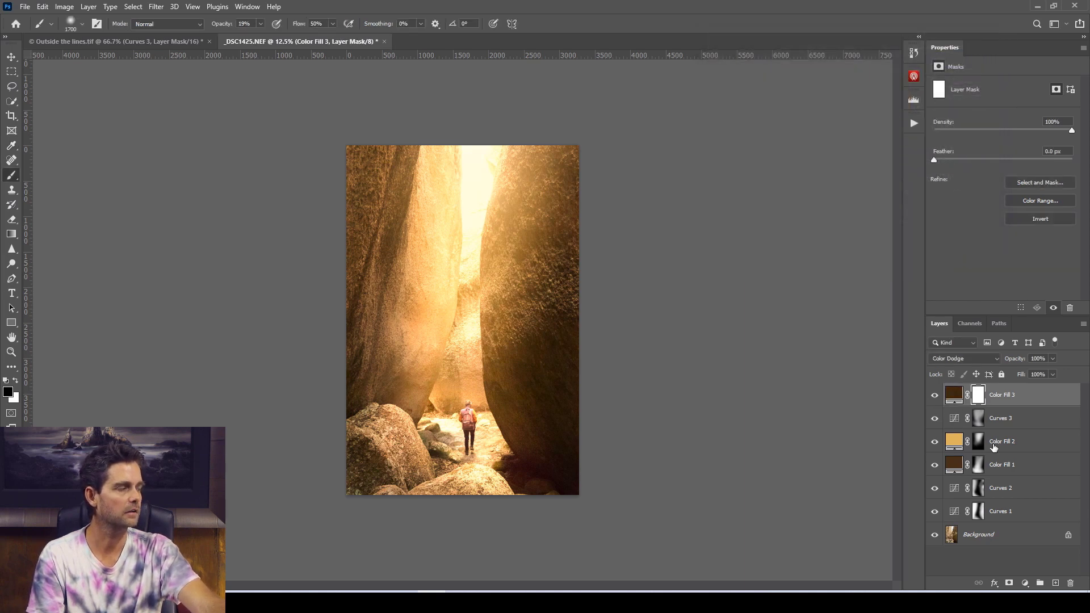
# - Invert Color Fill 3's mask and paint white at 10% opacity over the central rock column
pyautogui.hotkey('ctrl', 'i')
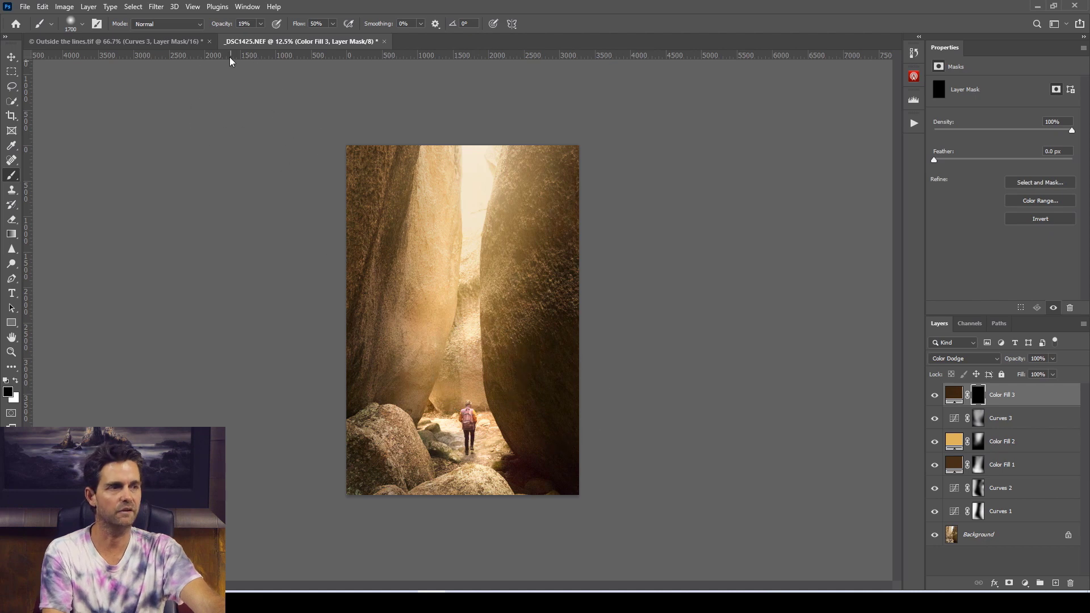
pyautogui.click(260, 23)
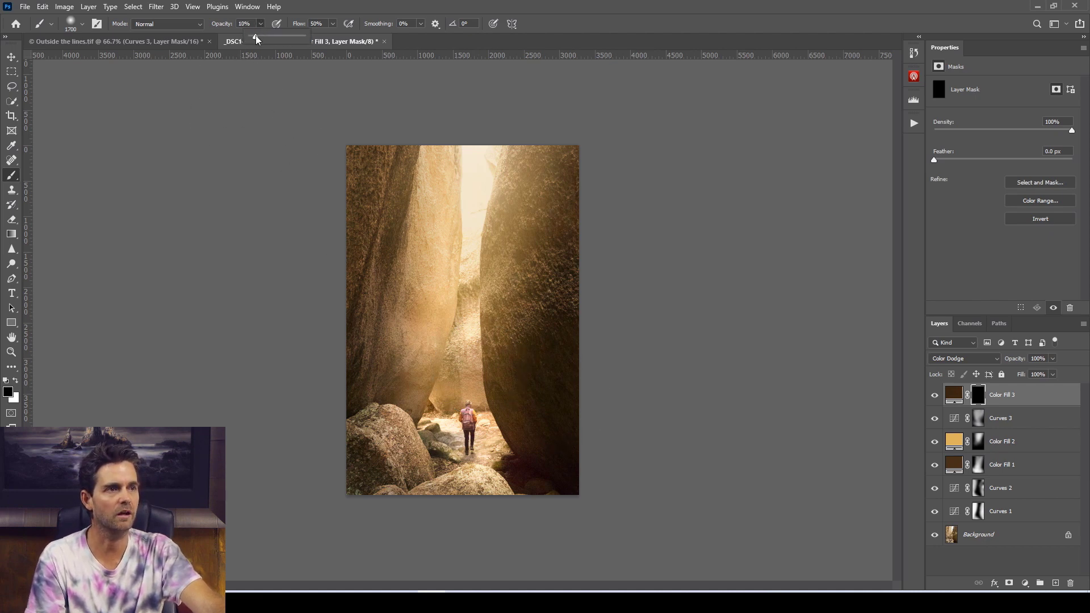
pyautogui.press('x')
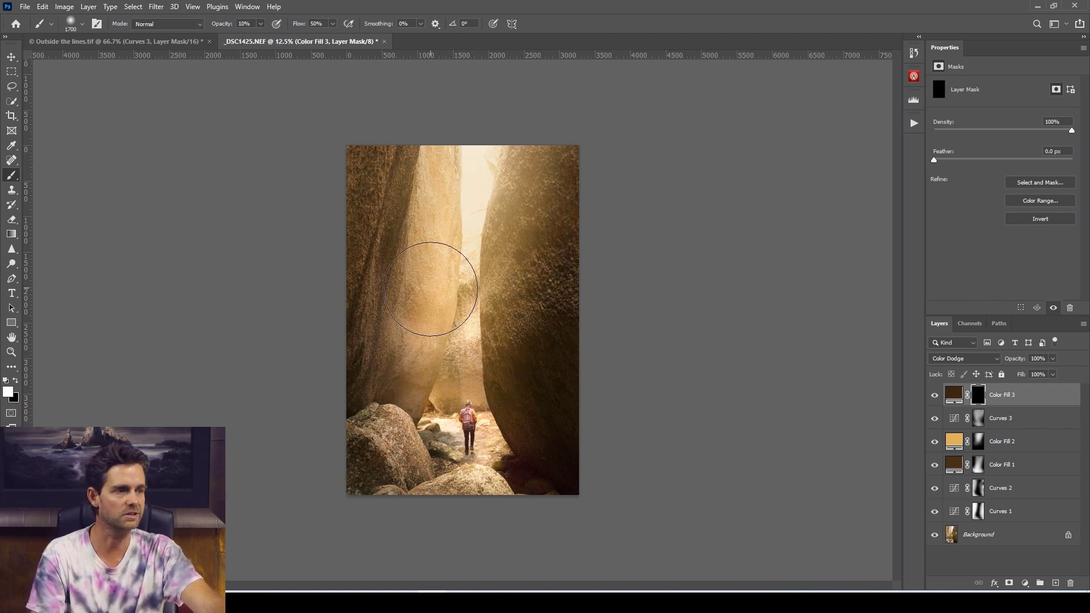
pyautogui.moveTo(430, 289)
pyautogui.mouseDown()
pyautogui.moveTo(396, 399)
pyautogui.moveTo(438, 110)
pyautogui.moveTo(412, 454)
pyautogui.moveTo(449, 275)
pyautogui.moveTo(437, 150)
pyautogui.moveTo(442, 454)
pyautogui.mouseUp()
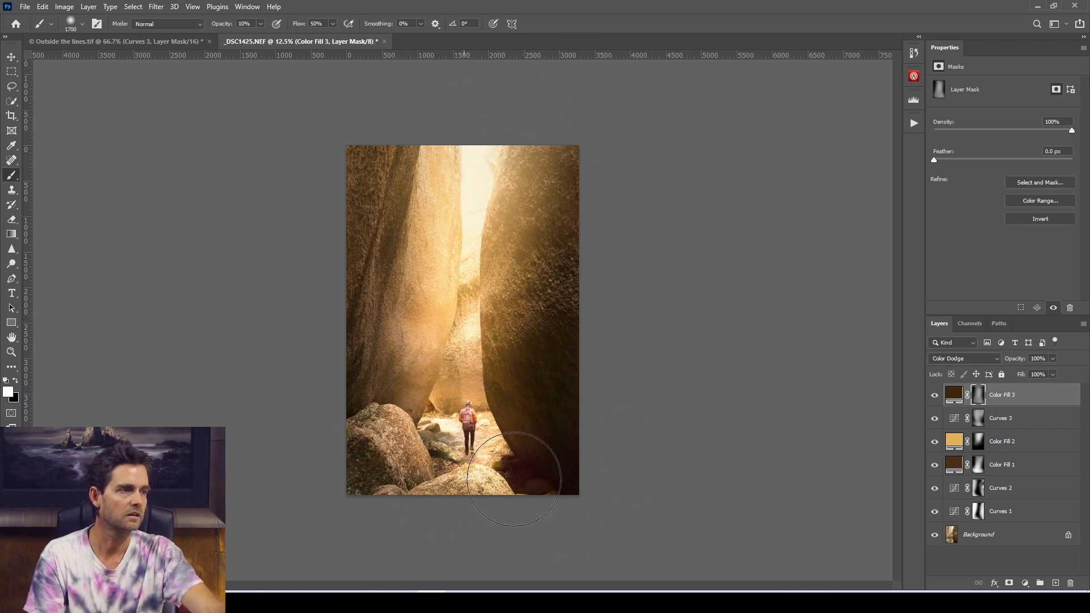
pyautogui.click(935, 396)
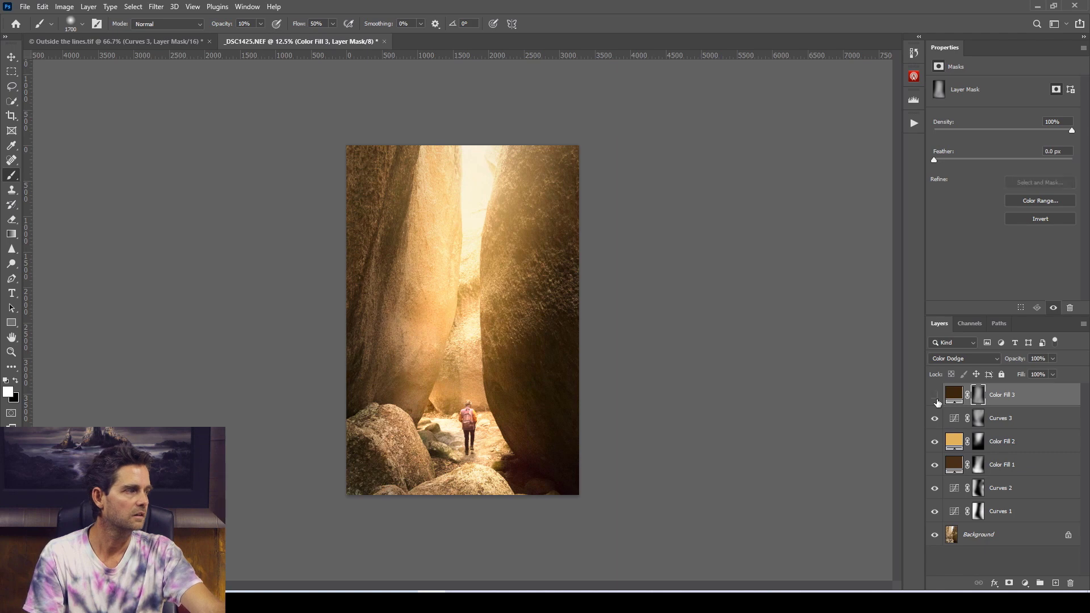
pyautogui.click(935, 395)
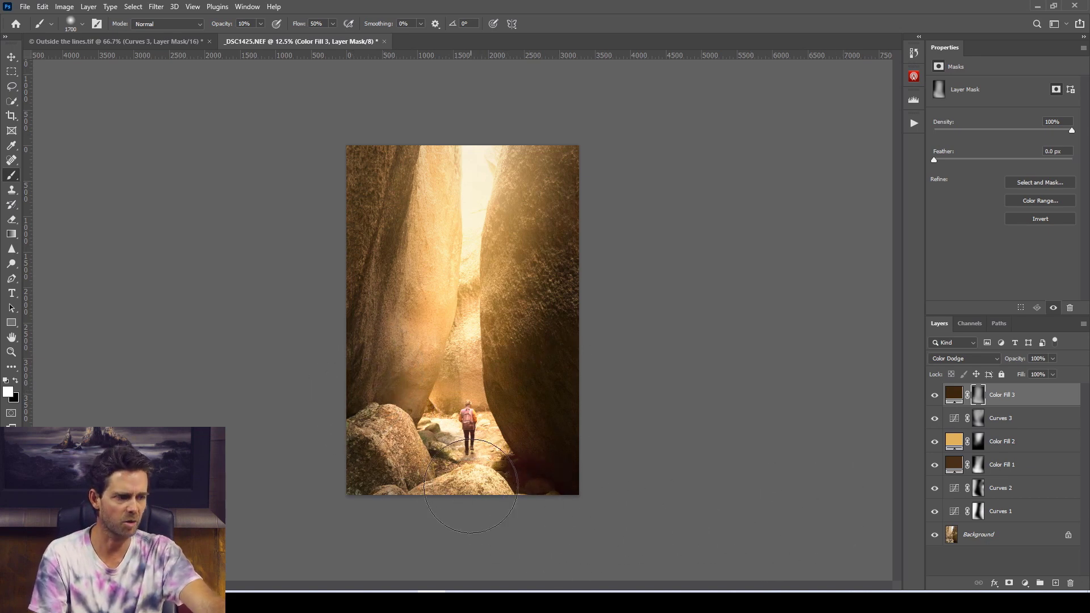
# - Mask the glow out of the bottom-right corner with black using an 800-pixel brush
pyautogui.press('x')
pyautogui.press('[')
pyautogui.press('[')
pyautogui.press('[')
pyautogui.press('[')
pyautogui.press('[')
pyautogui.press('[')
pyautogui.press('[')
pyautogui.press('[')
pyautogui.press('[')
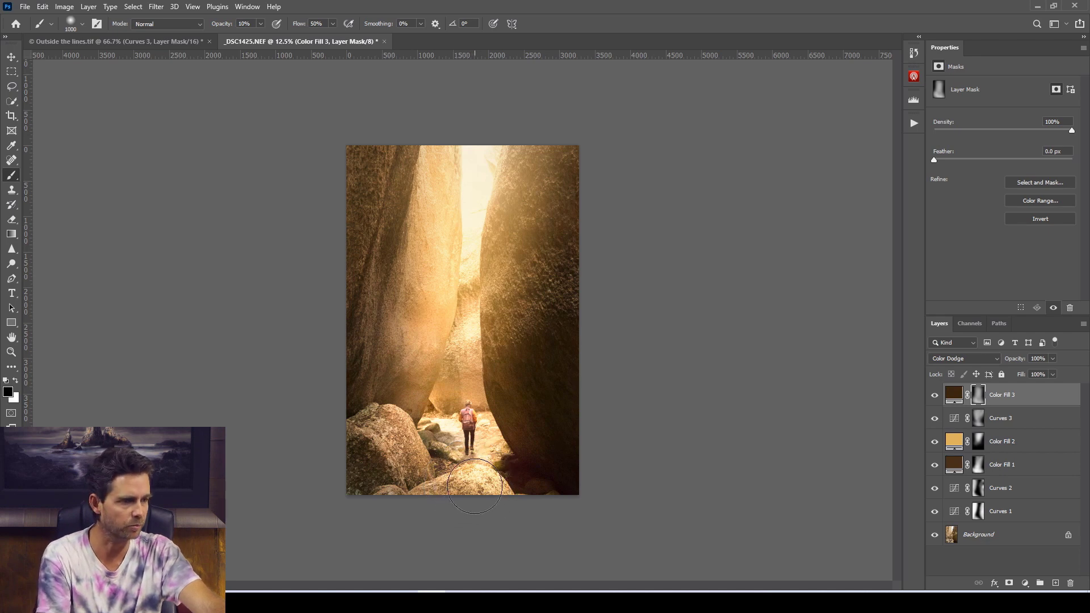
pyautogui.moveTo(508, 471)
pyautogui.mouseDown()
pyautogui.moveTo(432, 465)
pyautogui.moveTo(527, 466)
pyautogui.moveTo(438, 465)
pyautogui.moveTo(518, 460)
pyautogui.mouseUp()
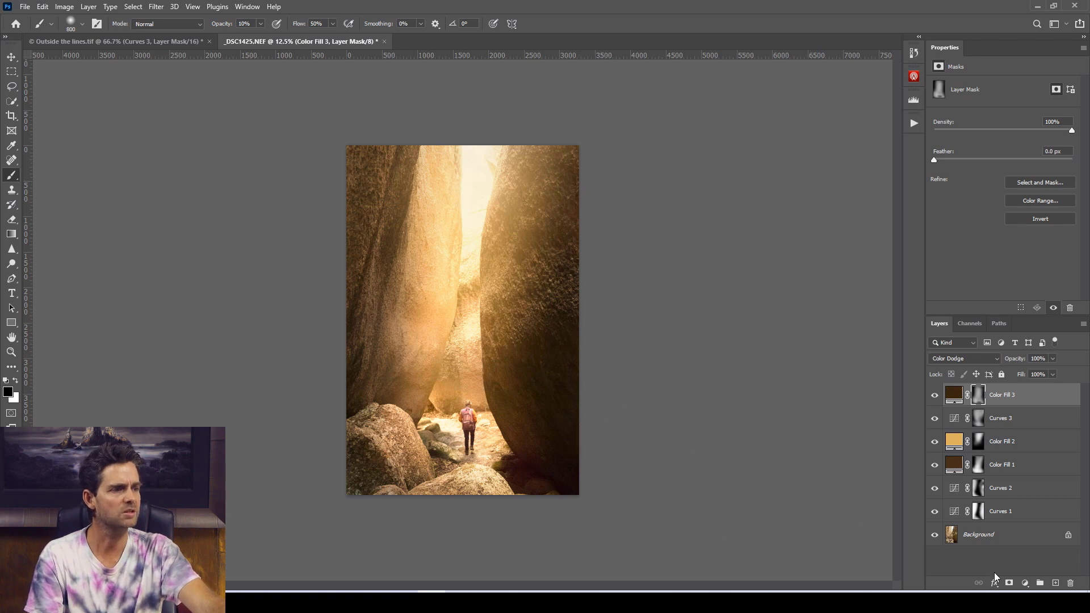
# - Add Photo Filter 1 with Warming Filter (85) at 25% density and compare it on and off
pyautogui.click(1026, 585)
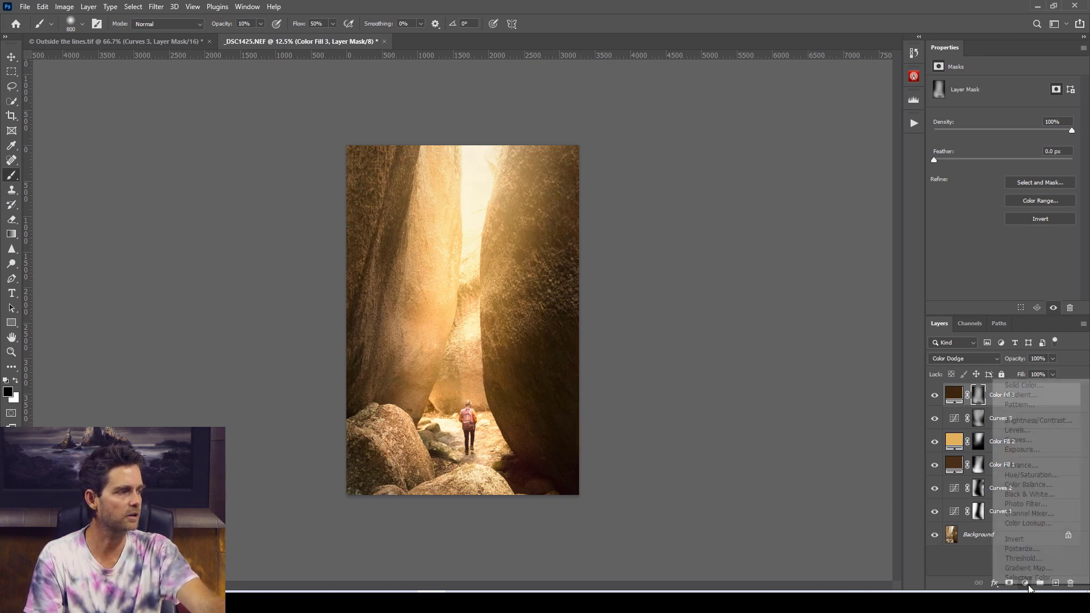
pyautogui.click(1023, 505)
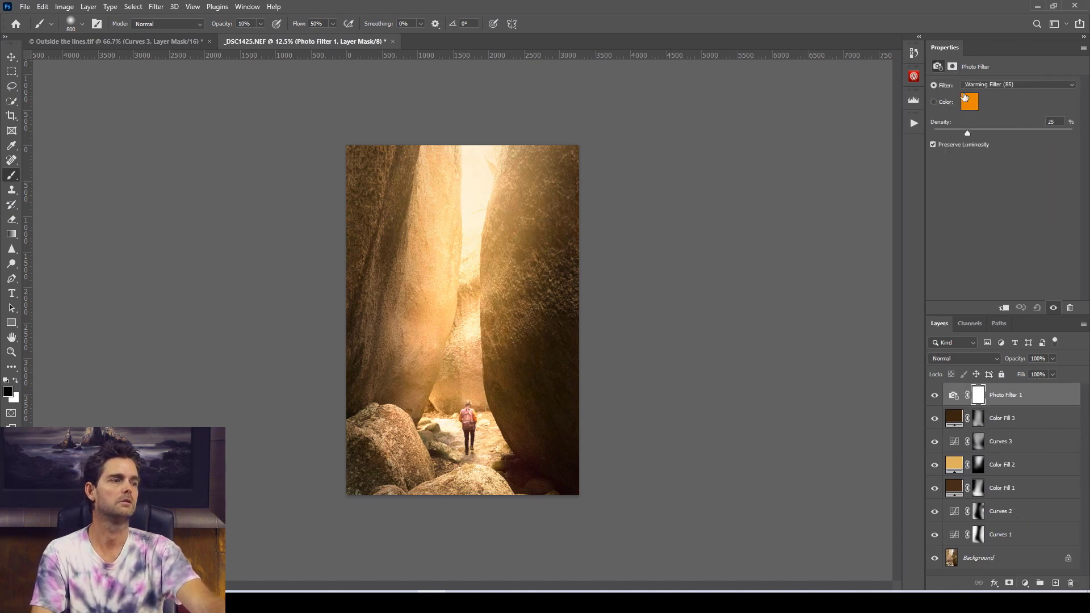
pyautogui.click(935, 396)
pyautogui.click(935, 396)
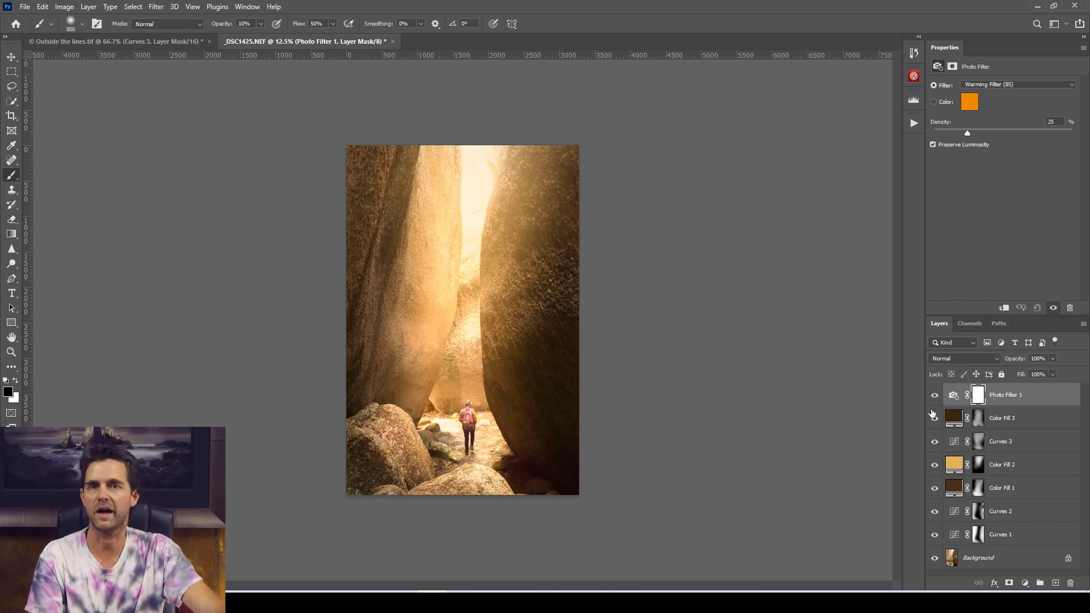
pyautogui.click(935, 396)
pyautogui.click(935, 398)
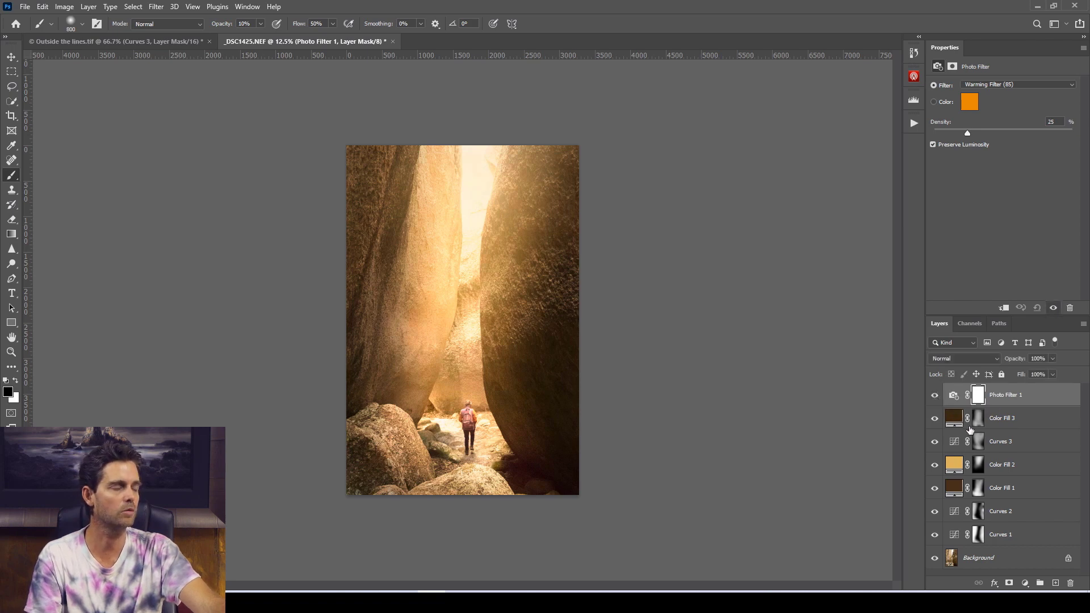
pyautogui.click(1022, 581)
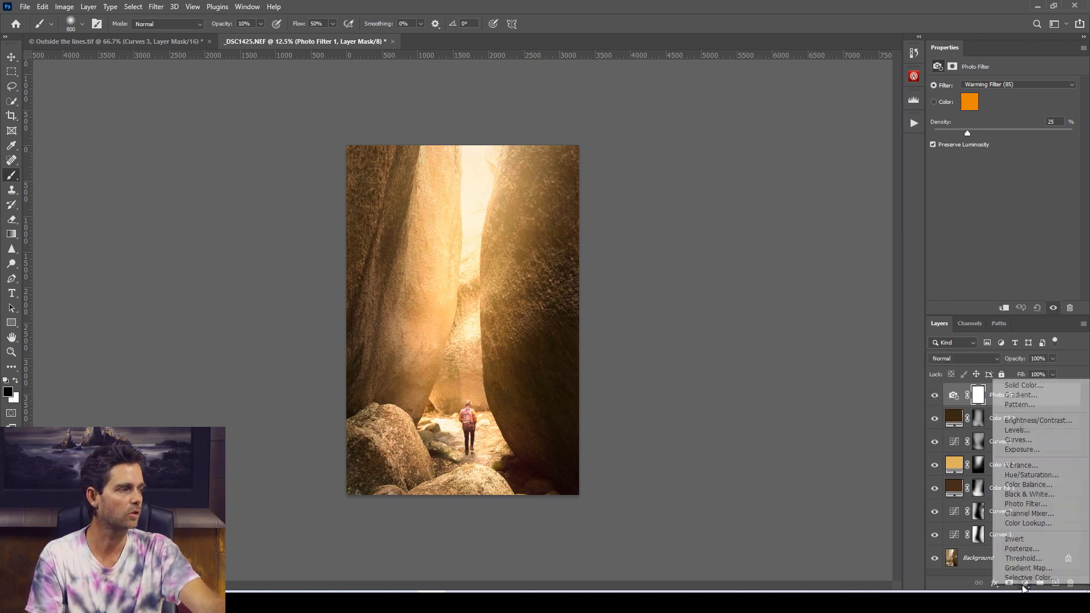
# - Add Photo Filter 2, trying Cooling Filter (80) and (82) before settling on Cooling Filter (LBB)
pyautogui.click(1028, 504)
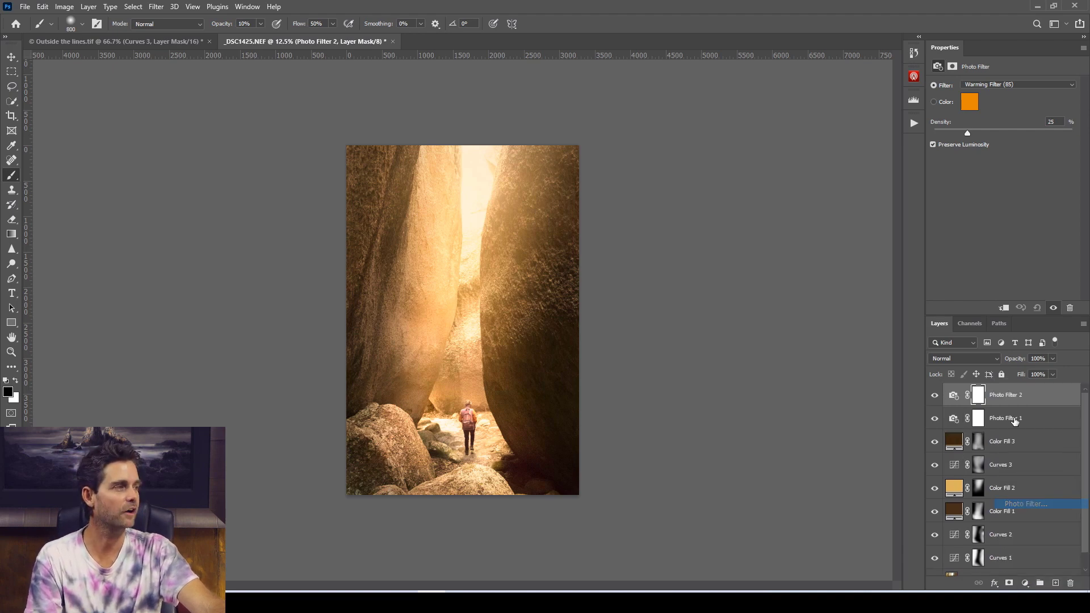
pyautogui.click(1013, 84)
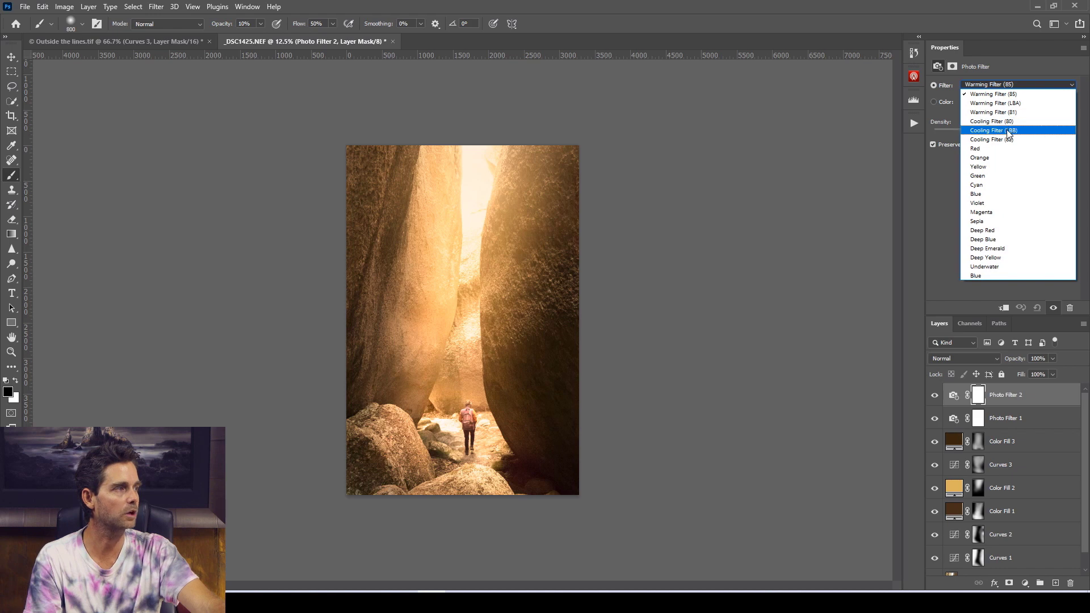
pyautogui.click(1005, 122)
pyautogui.click(1009, 83)
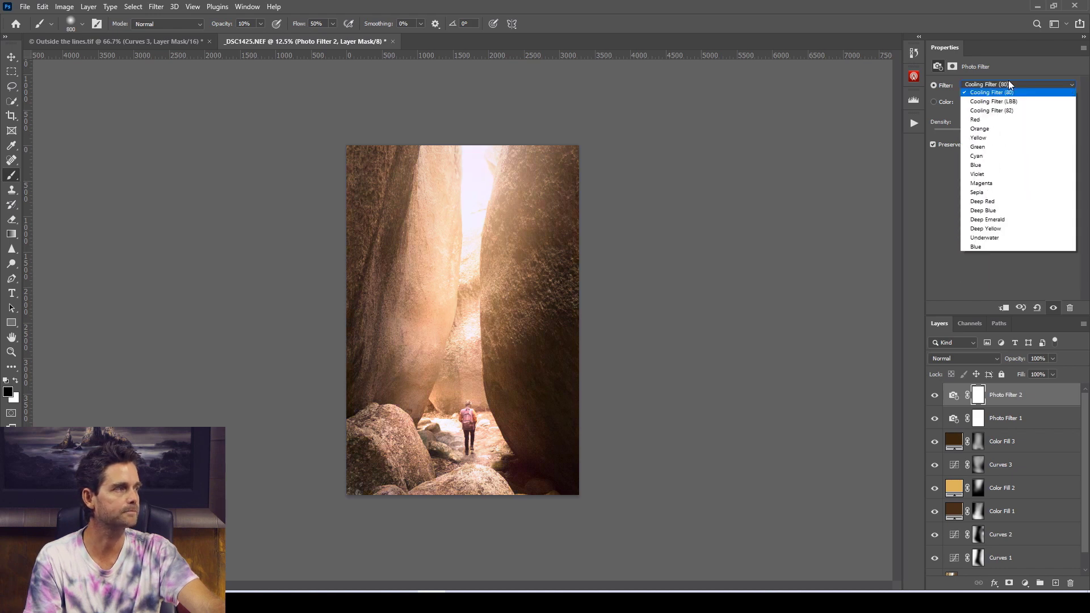
pyautogui.press('Down')
pyautogui.press('Return')
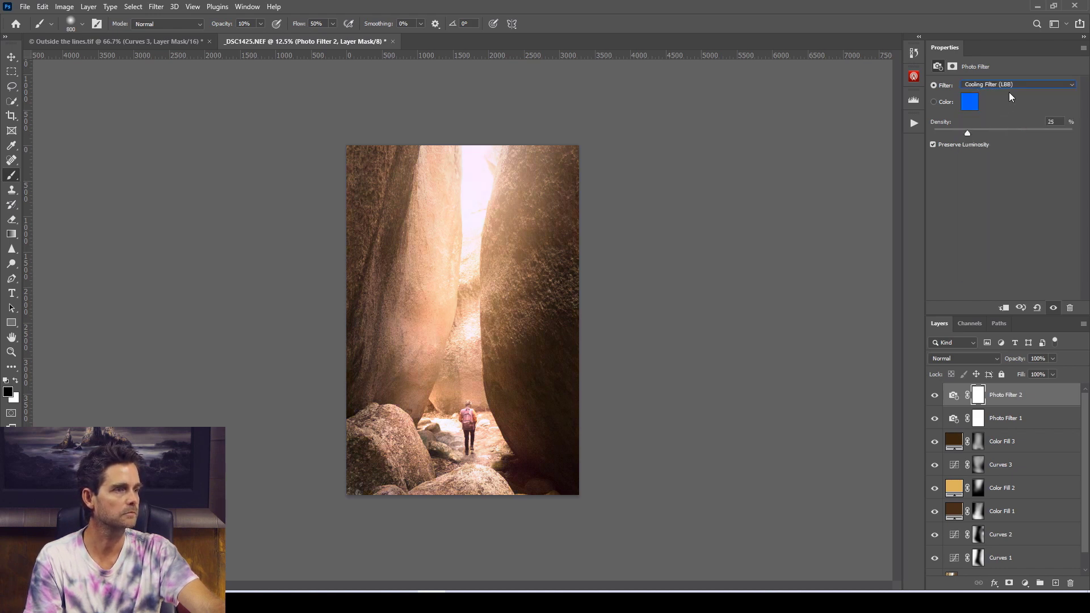
pyautogui.click(1010, 84)
pyautogui.click(1003, 135)
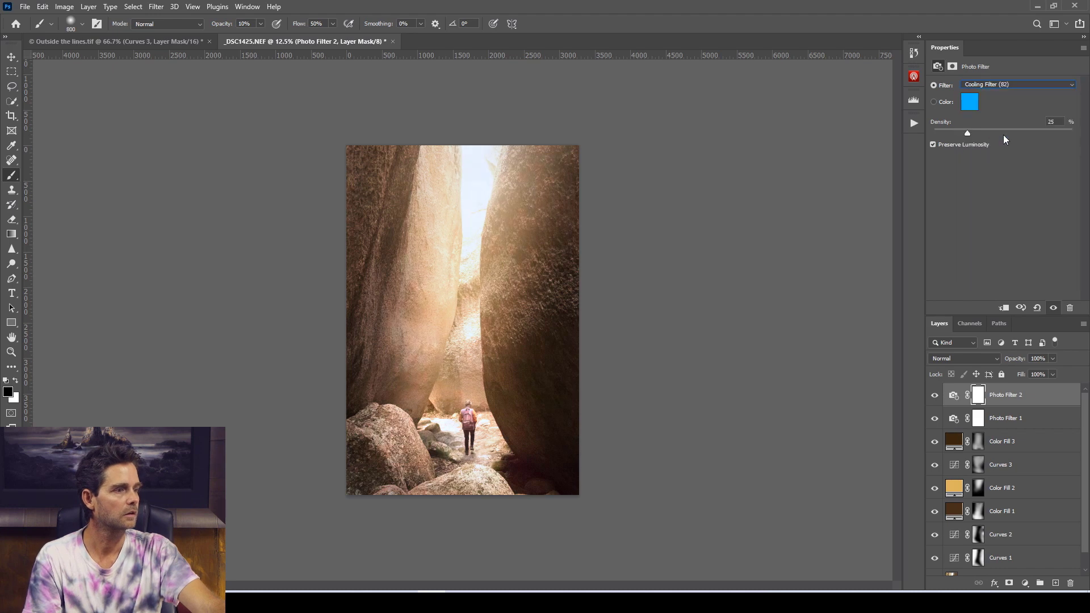
pyautogui.click(1007, 84)
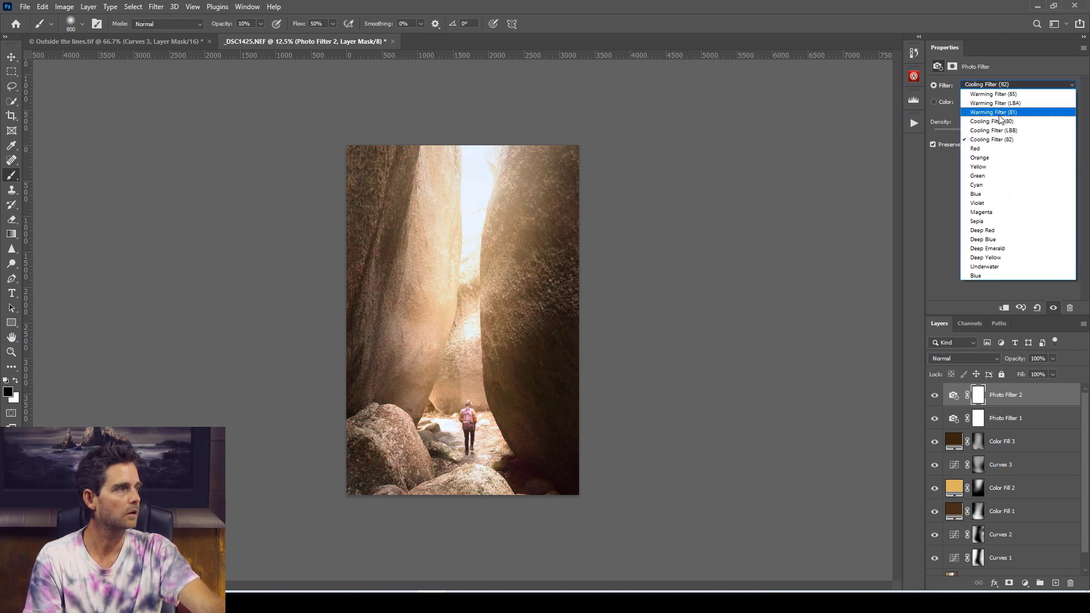
pyautogui.click(1000, 131)
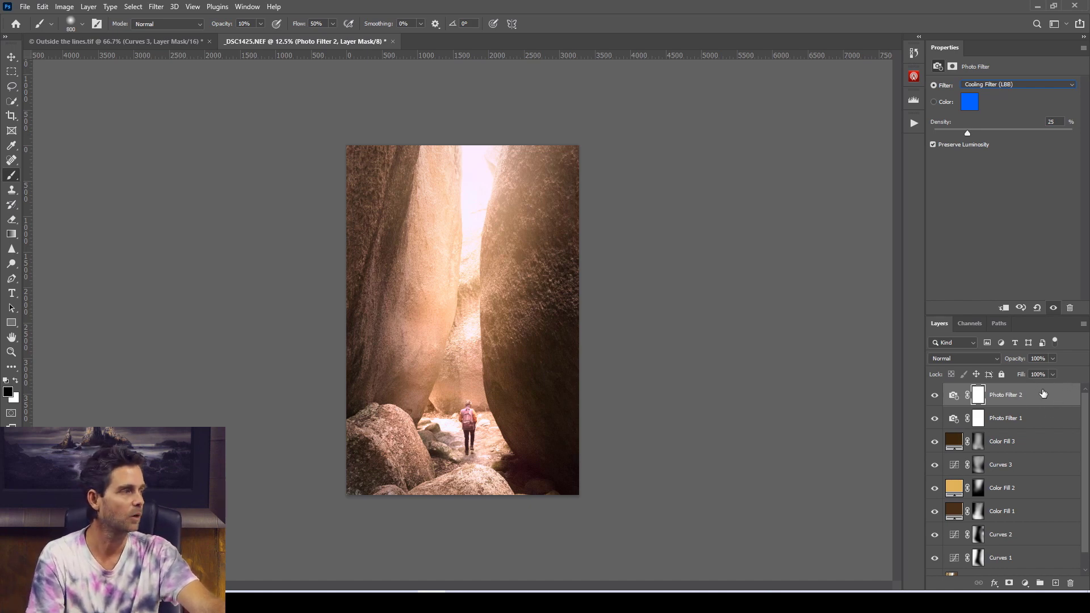
# - Keep Photo Filter 2's cooling out of highlights by splitting This Layer's white Blend If slider at 42/216
pyautogui.doubleClick(1061, 396)
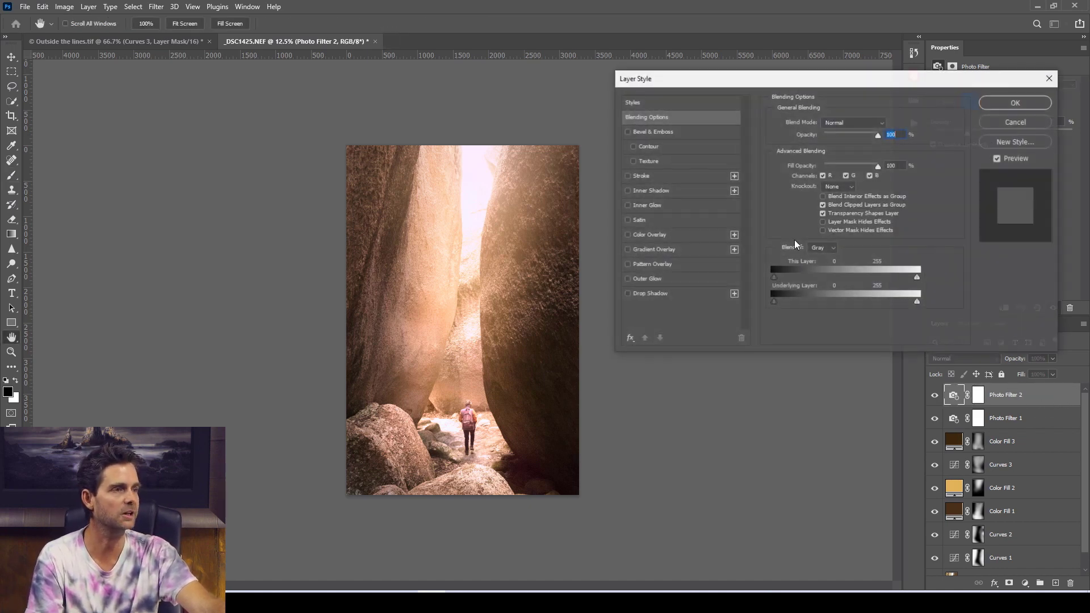
pyautogui.moveTo(735, 82); pyautogui.dragTo(784, 27)
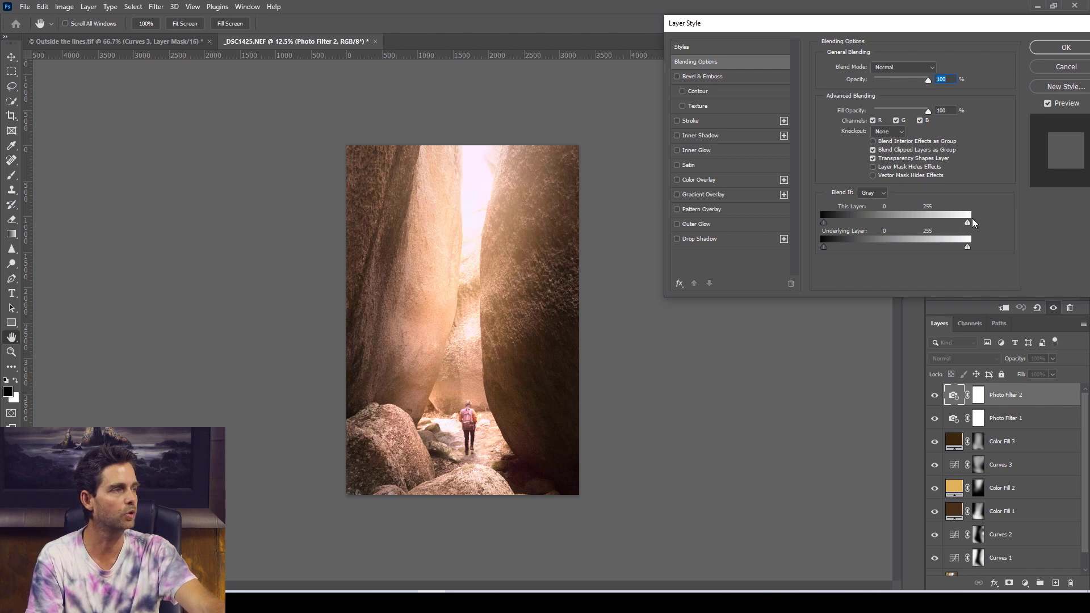
pyautogui.moveTo(973, 222); pyautogui.dragTo(946, 222)
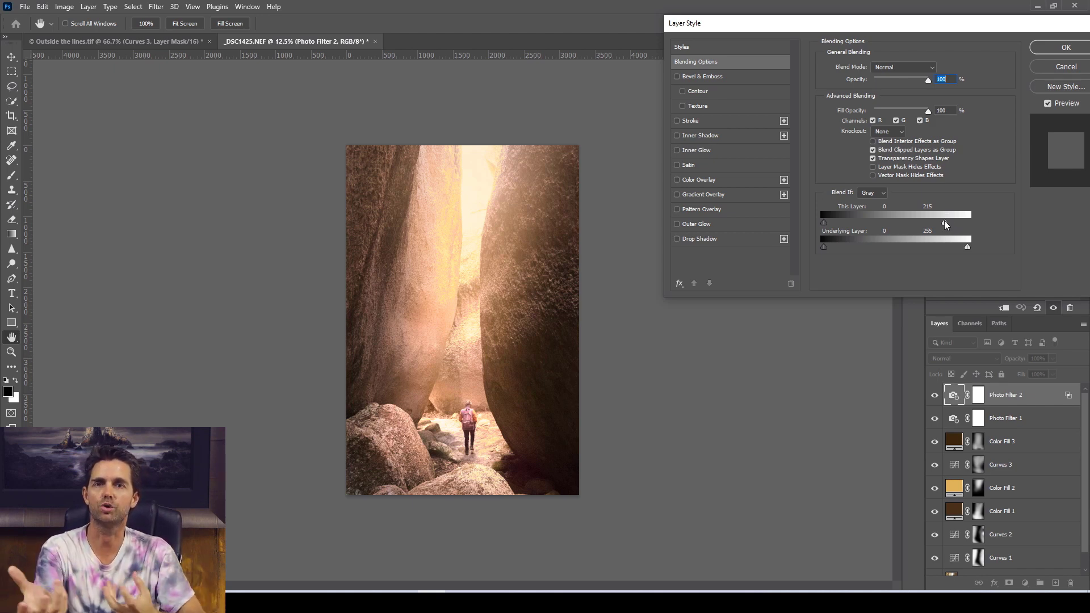
pyautogui.moveTo(945, 224); pyautogui.dragTo(886, 220)
pyautogui.press('alt')
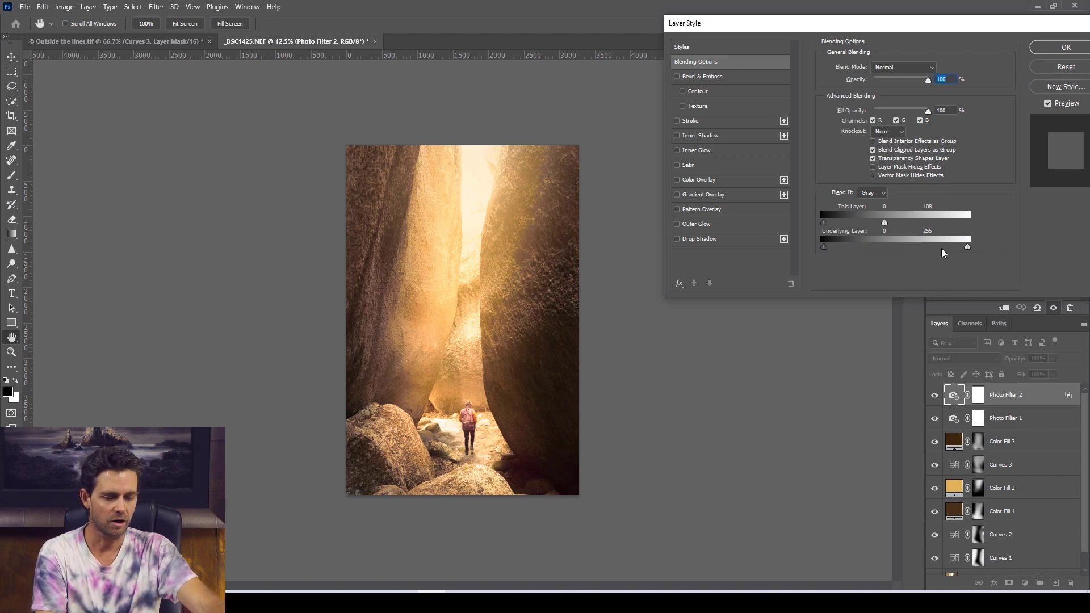
pyautogui.moveTo(885, 222); pyautogui.dragTo(935, 214)
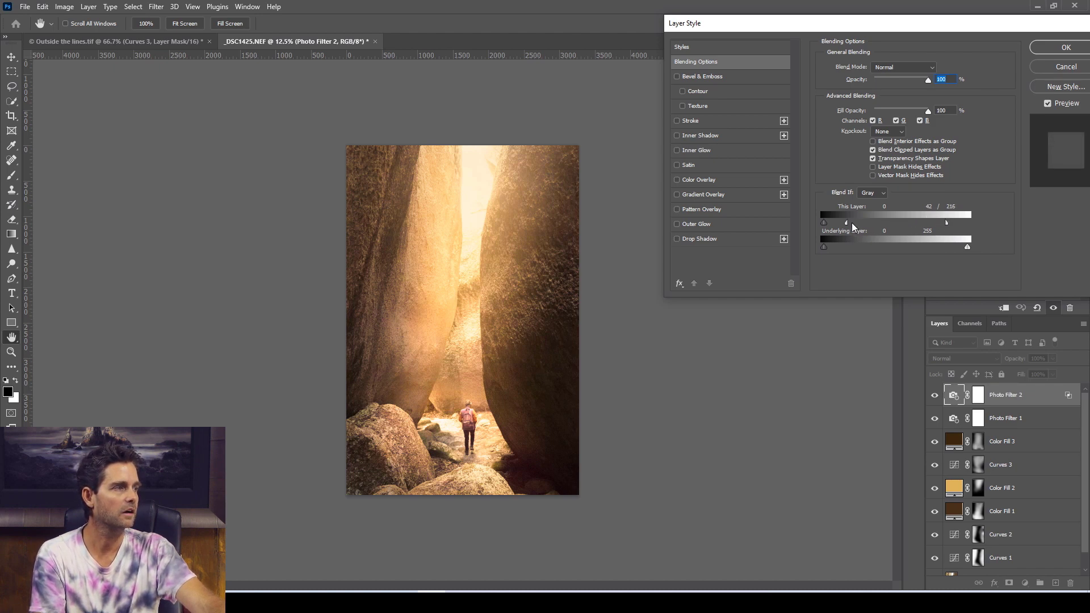
pyautogui.click(1065, 46)
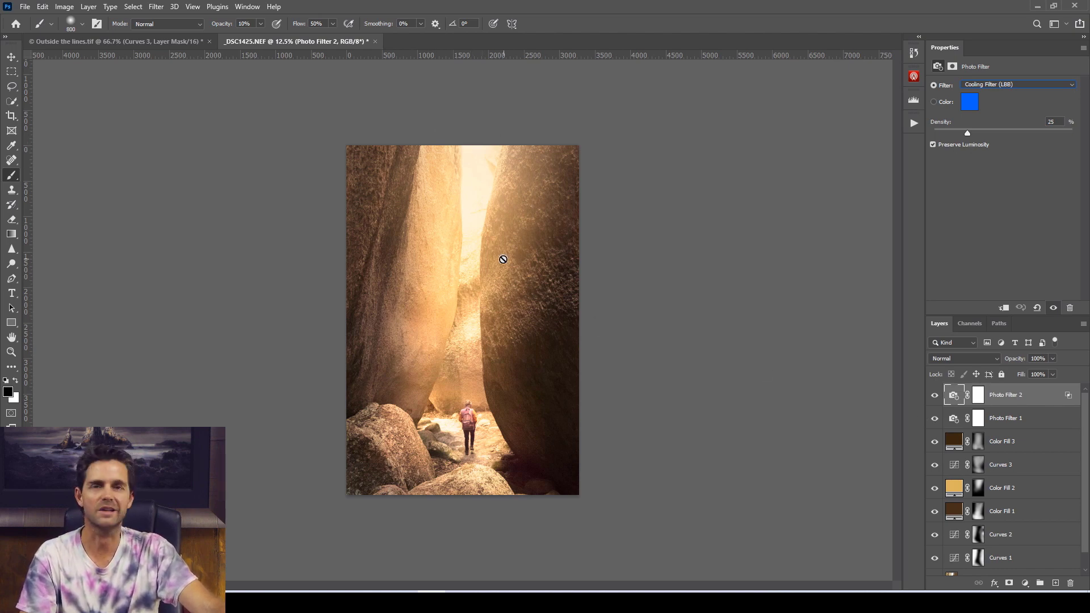
# - Compare Photo Filter 2 off and on, then bring up the new adjustment layer list
pyautogui.click(935, 397)
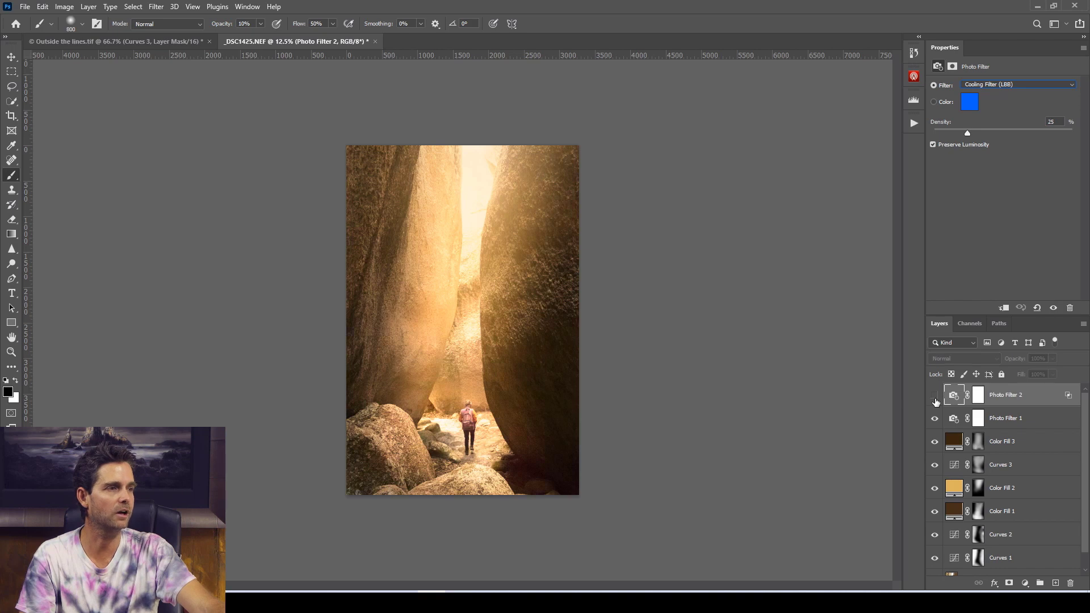
pyautogui.click(935, 397)
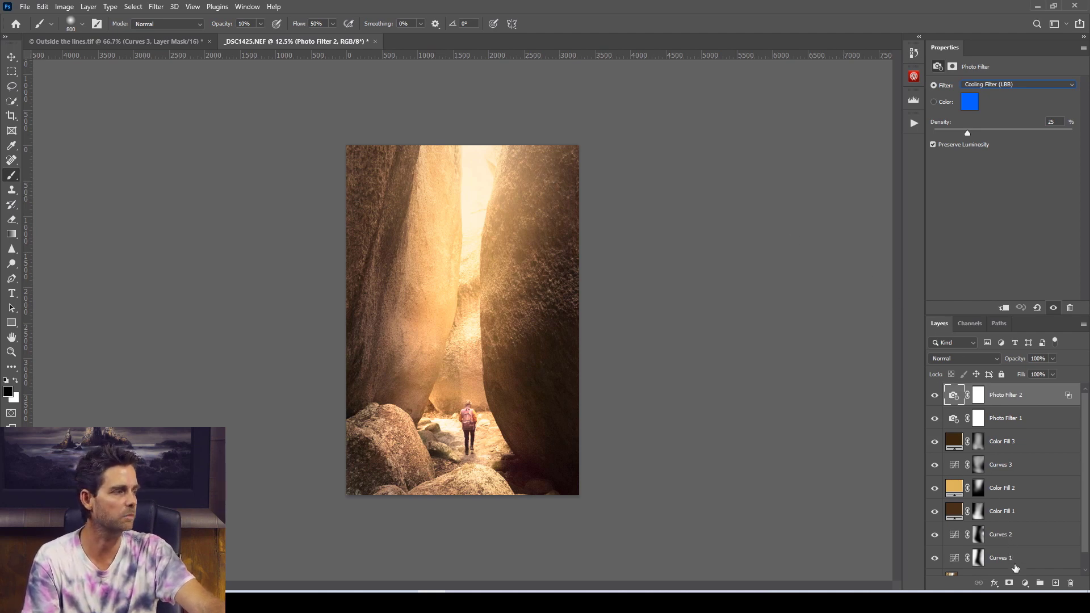
pyautogui.click(1025, 584)
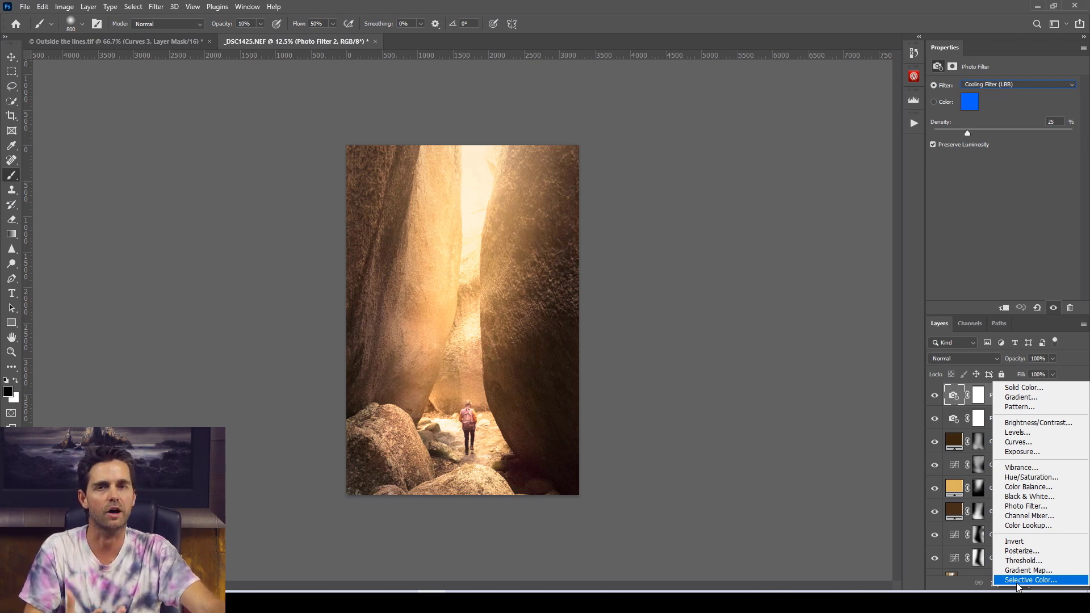
# - Add a Hue/Saturation 1 layer with lowered saturation and invert its mask to hide it
pyautogui.click(1047, 480)
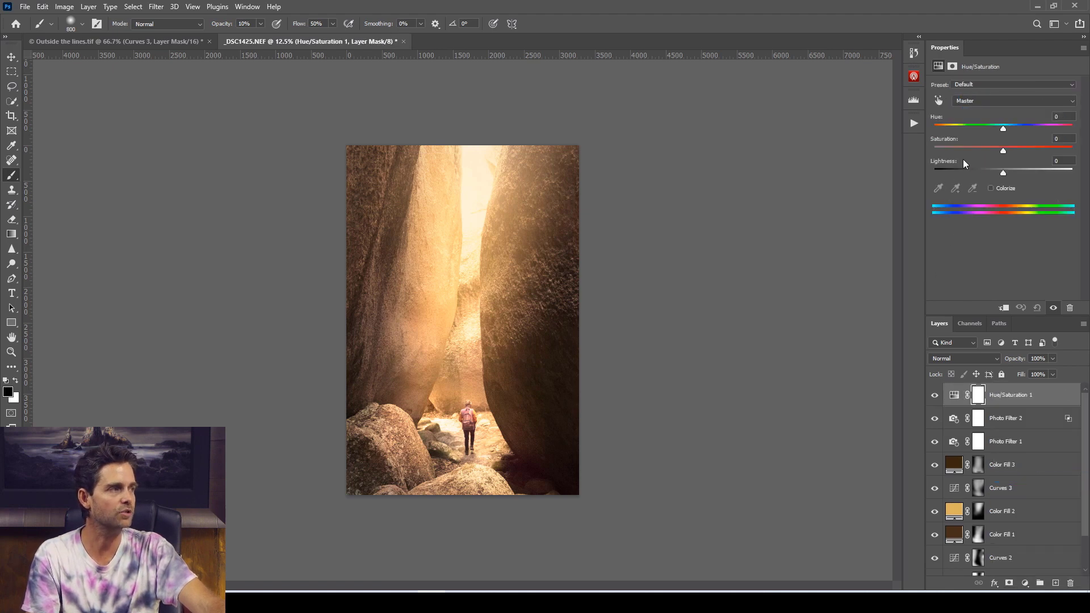
pyautogui.moveTo(1002, 150); pyautogui.dragTo(990, 150)
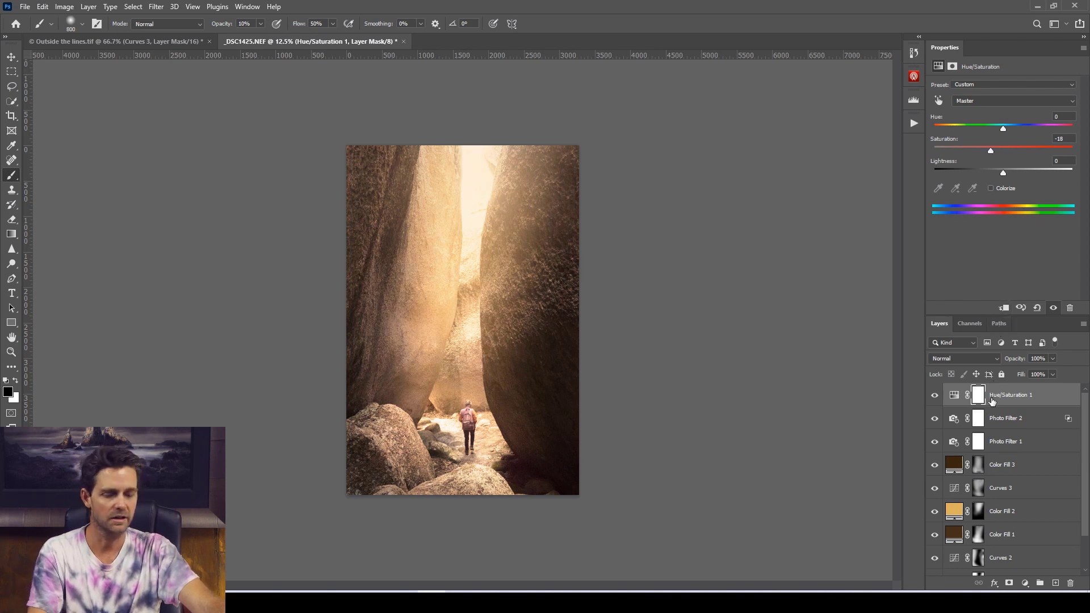
pyautogui.hotkey('ctrl', 'i')
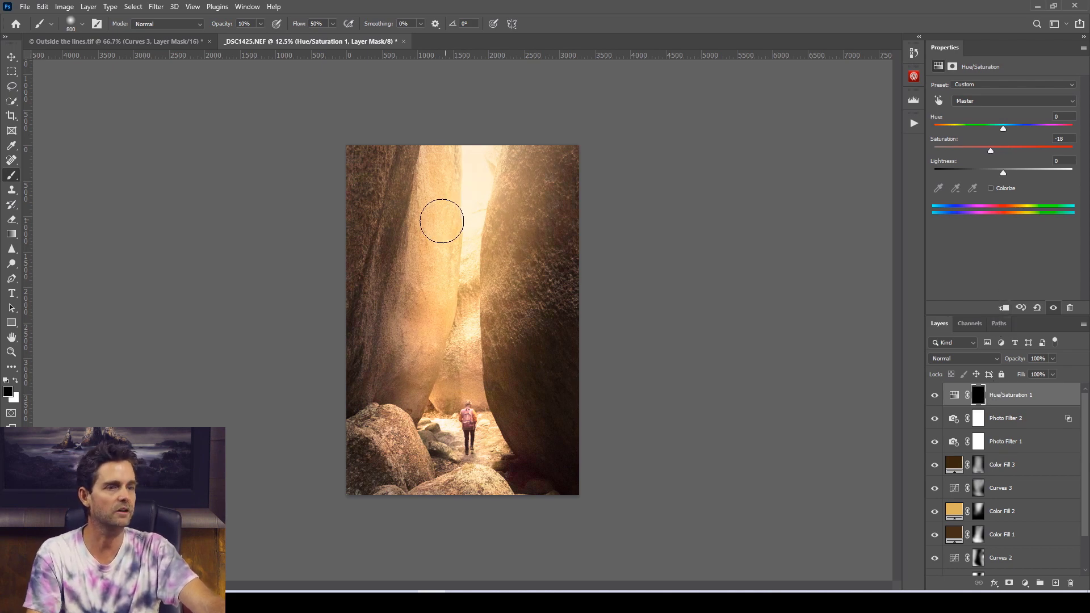
# - Paint white with a 1600-pixel brush at 29% opacity to desaturate the rocks
pyautogui.press('x')
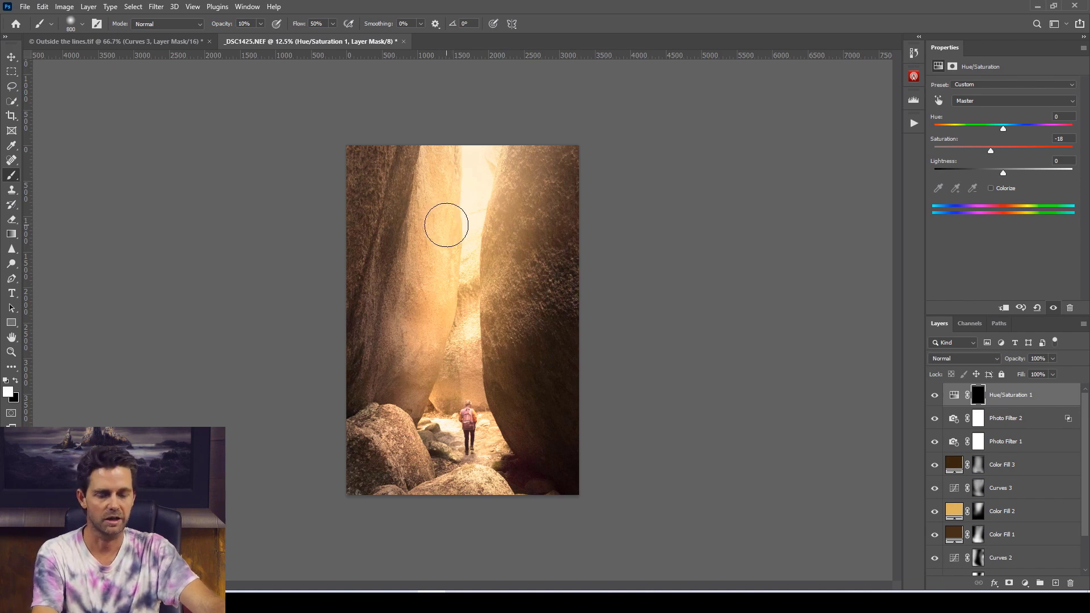
pyautogui.press(']')
pyautogui.press(']')
pyautogui.press(']')
pyautogui.press(']')
pyautogui.press(']')
pyautogui.press(']')
pyautogui.press(']')
pyautogui.press(']')
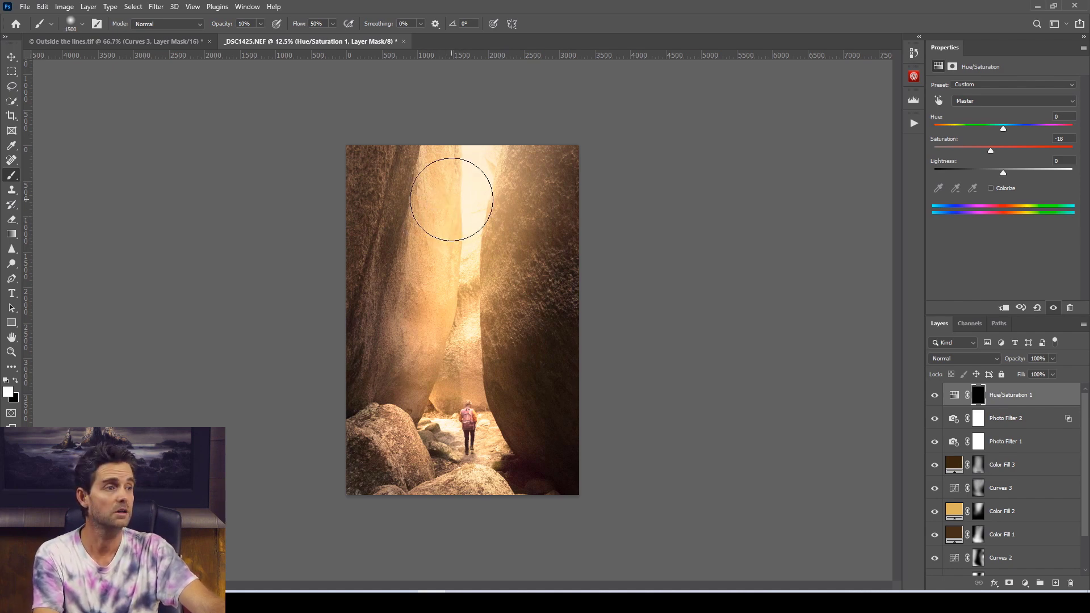
pyautogui.click(260, 24)
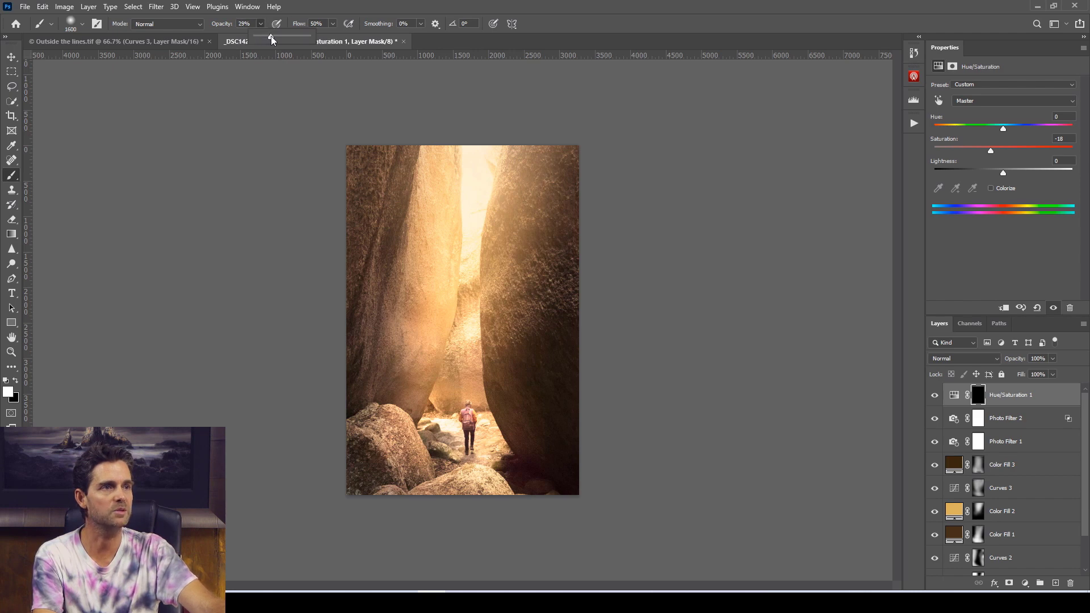
pyautogui.moveTo(271, 35); pyautogui.dragTo(271, 35)
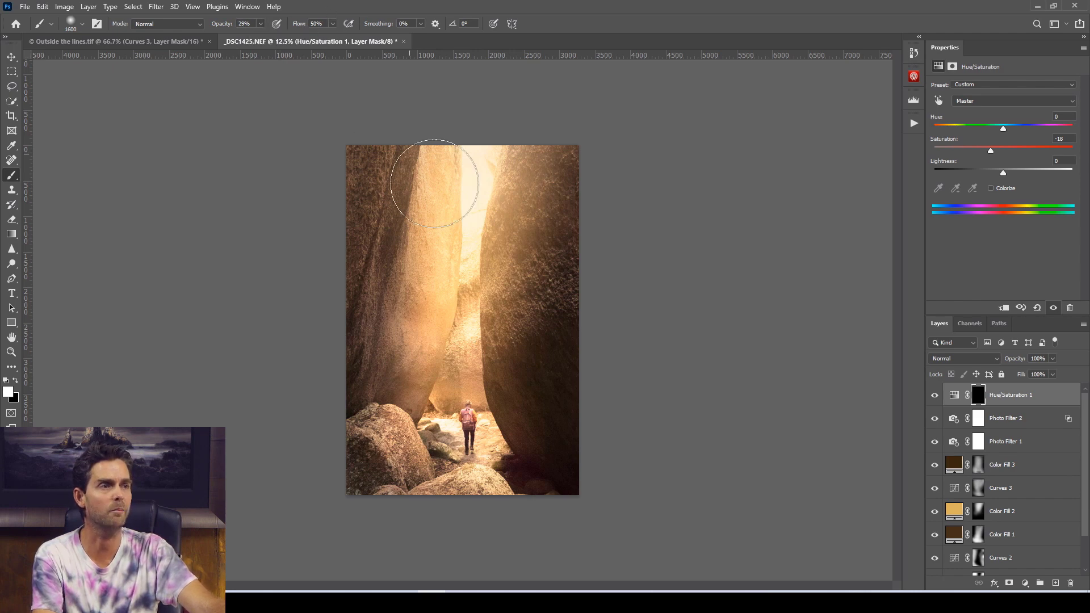
pyautogui.moveTo(389, 165)
pyautogui.mouseDown()
pyautogui.moveTo(494, 165)
pyautogui.moveTo(402, 226)
pyautogui.moveTo(516, 181)
pyautogui.moveTo(401, 324)
pyautogui.moveTo(534, 267)
pyautogui.moveTo(417, 327)
pyautogui.moveTo(525, 326)
pyautogui.moveTo(431, 355)
pyautogui.moveTo(448, 247)
pyautogui.moveTo(439, 116)
pyautogui.moveTo(466, 385)
pyautogui.moveTo(526, 126)
pyautogui.moveTo(523, 312)
pyautogui.mouseUp()
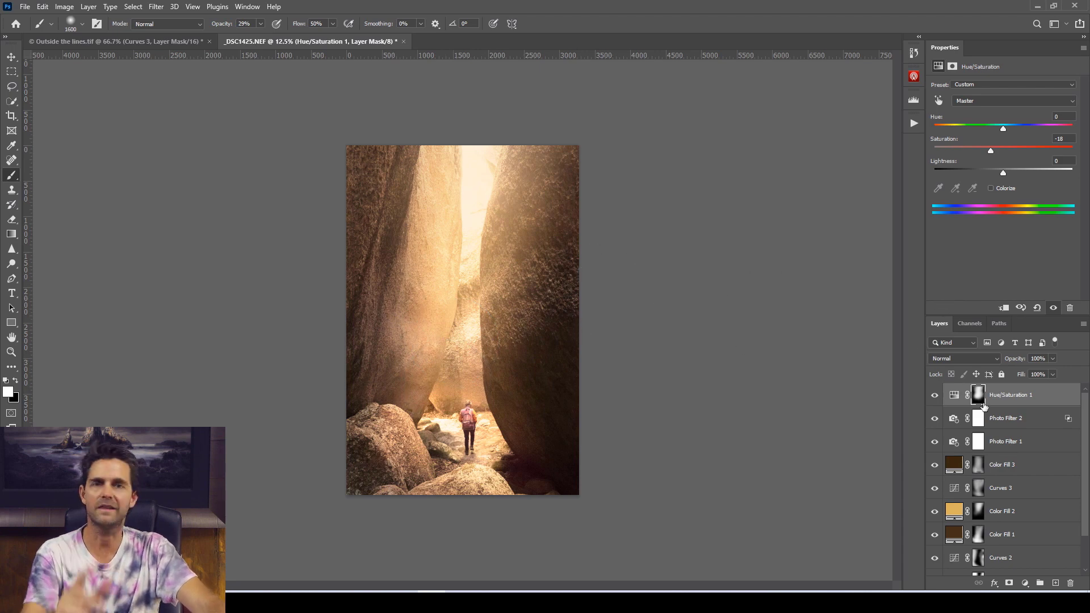
pyautogui.click(1025, 583)
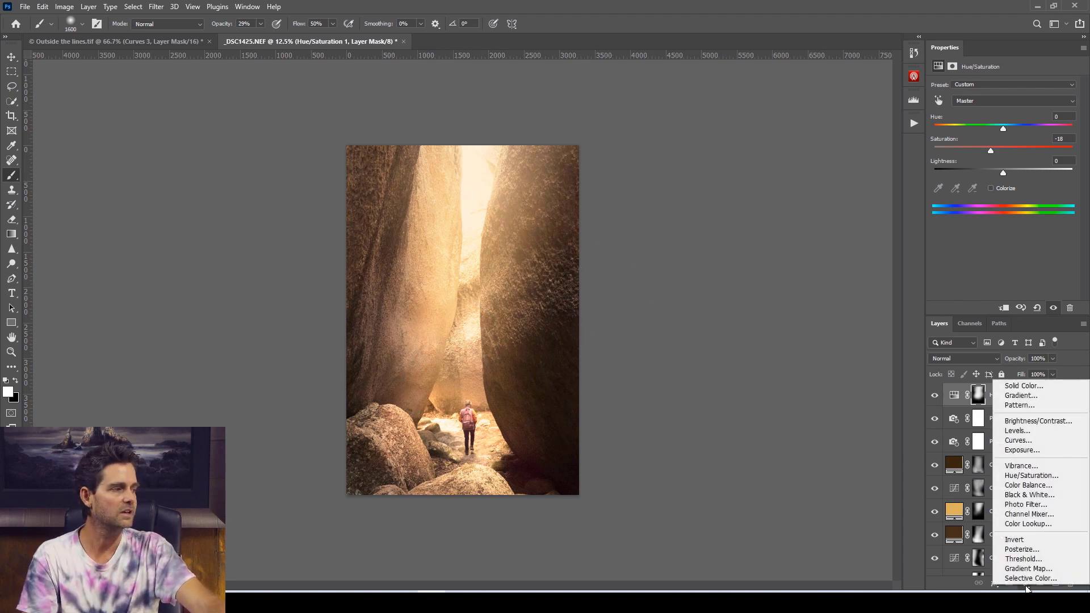
# - Add Color Balance 1 shifting the highlights to +1 red, -9 magenta and +5 blue
pyautogui.click(1032, 487)
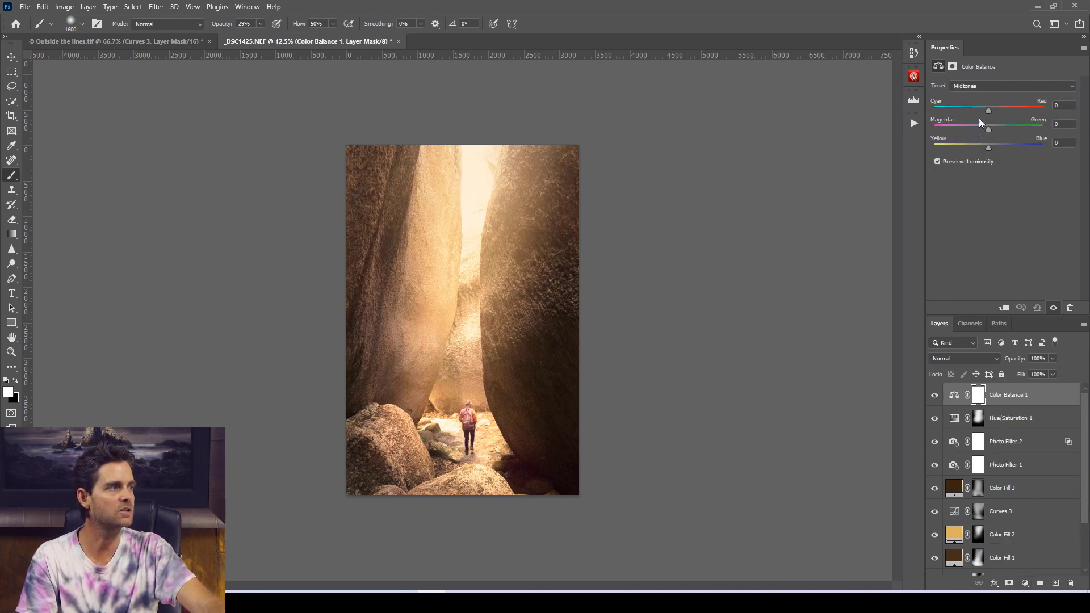
pyautogui.click(988, 85)
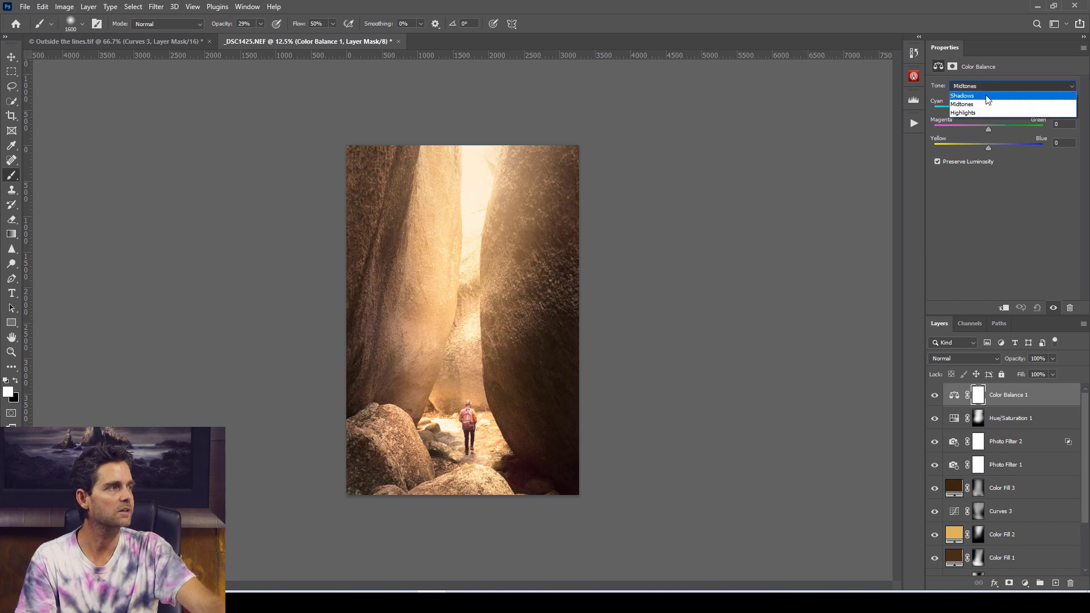
pyautogui.click(987, 113)
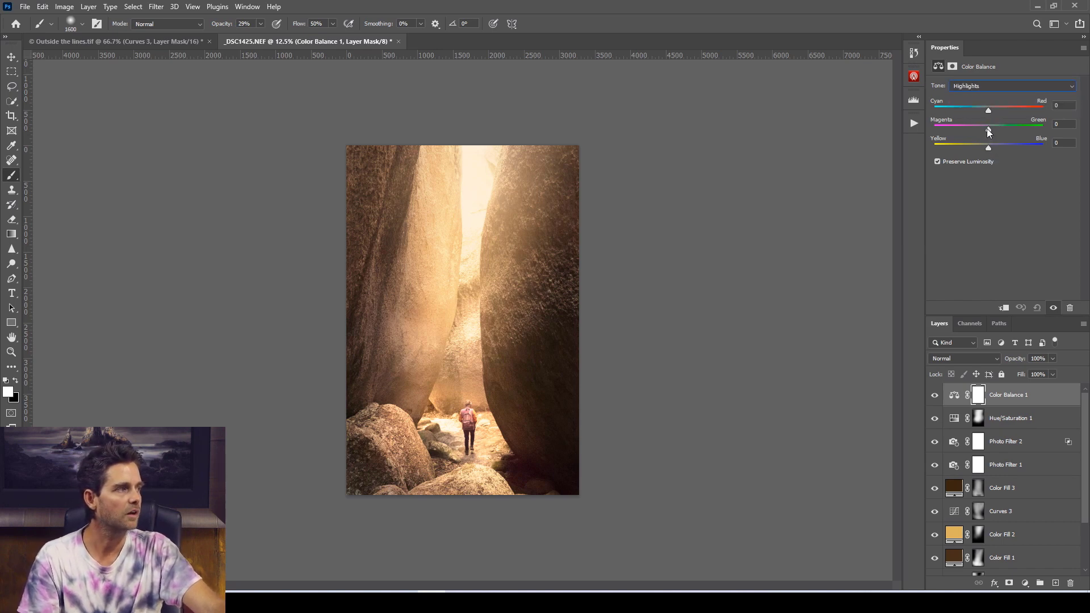
pyautogui.moveTo(986, 129); pyautogui.dragTo(982, 128)
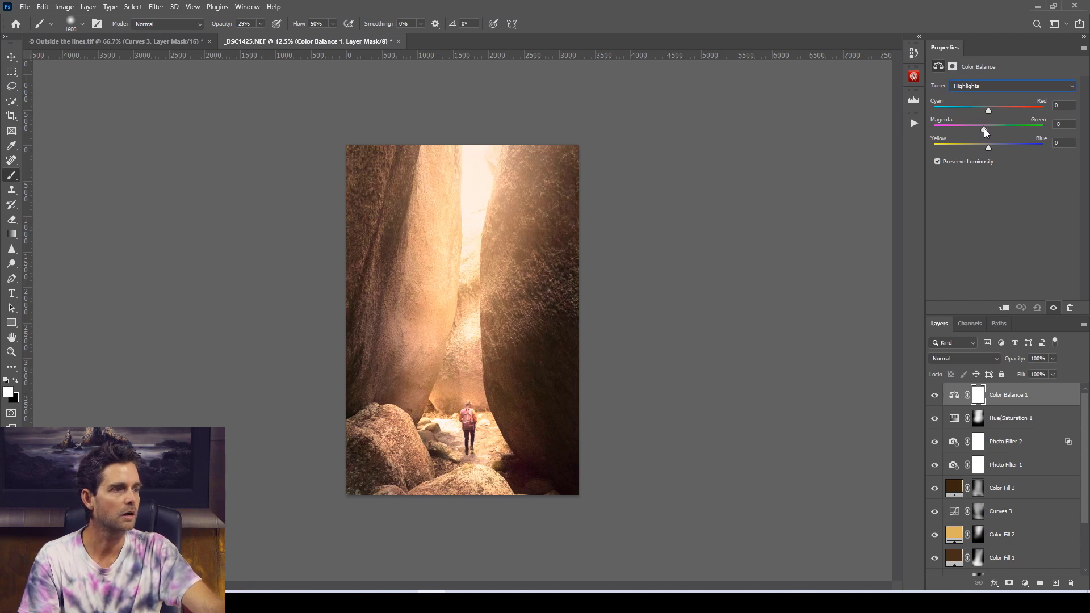
pyautogui.moveTo(984, 131); pyautogui.dragTo(984, 128)
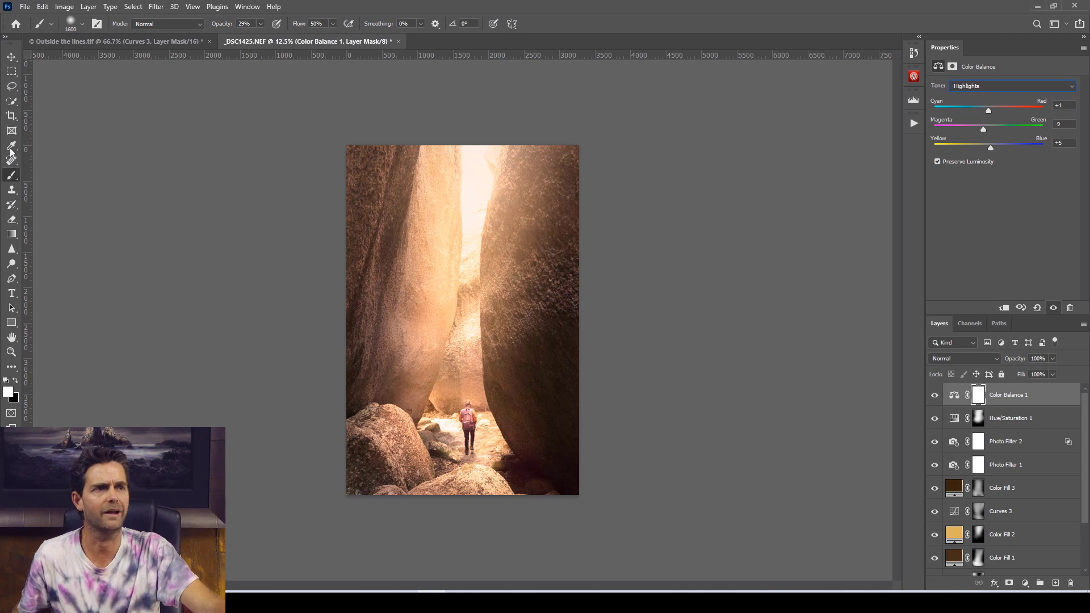
pyautogui.click(12, 115)
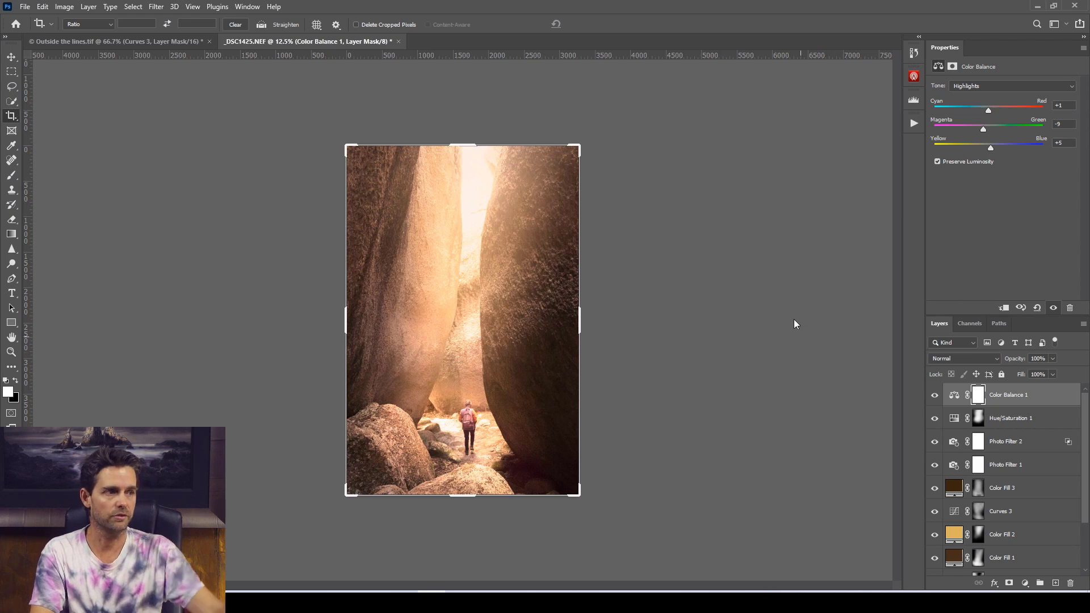
pyautogui.moveTo(463, 146); pyautogui.dragTo(464, 205)
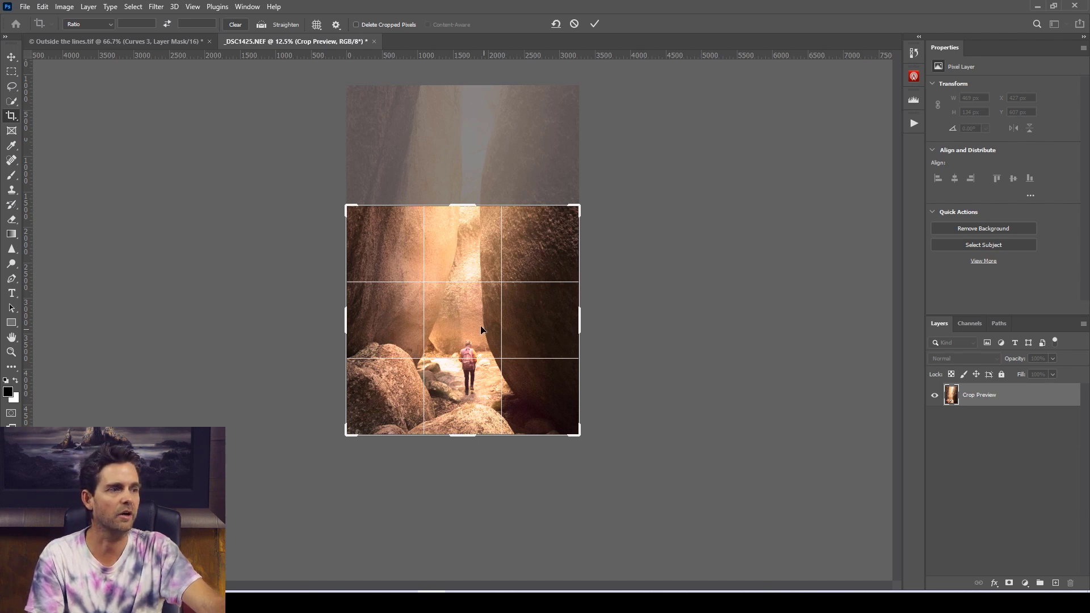
pyautogui.moveTo(466, 206); pyautogui.dragTo(466, 145)
pyautogui.click(574, 24)
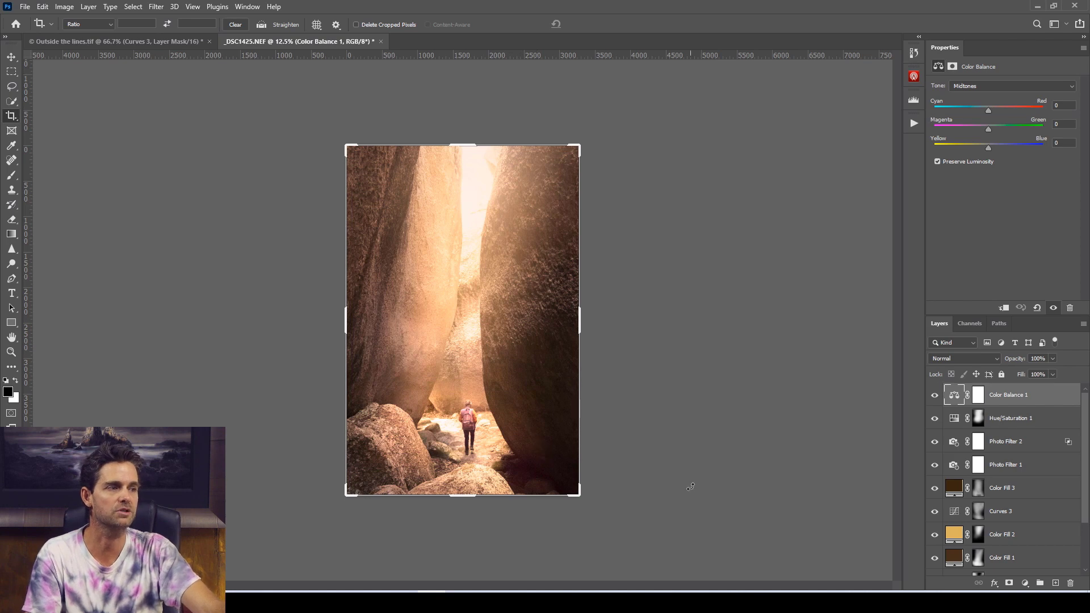
pyautogui.click(11, 57)
pyautogui.hotkey('ctrl', '+')
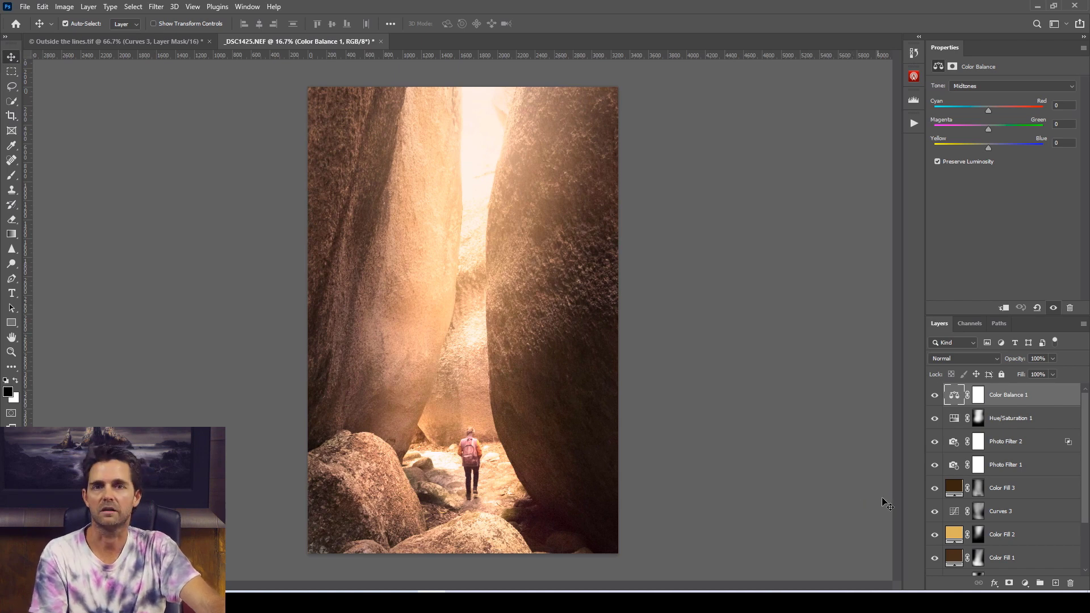
pyautogui.scroll(-2, 963, 471)
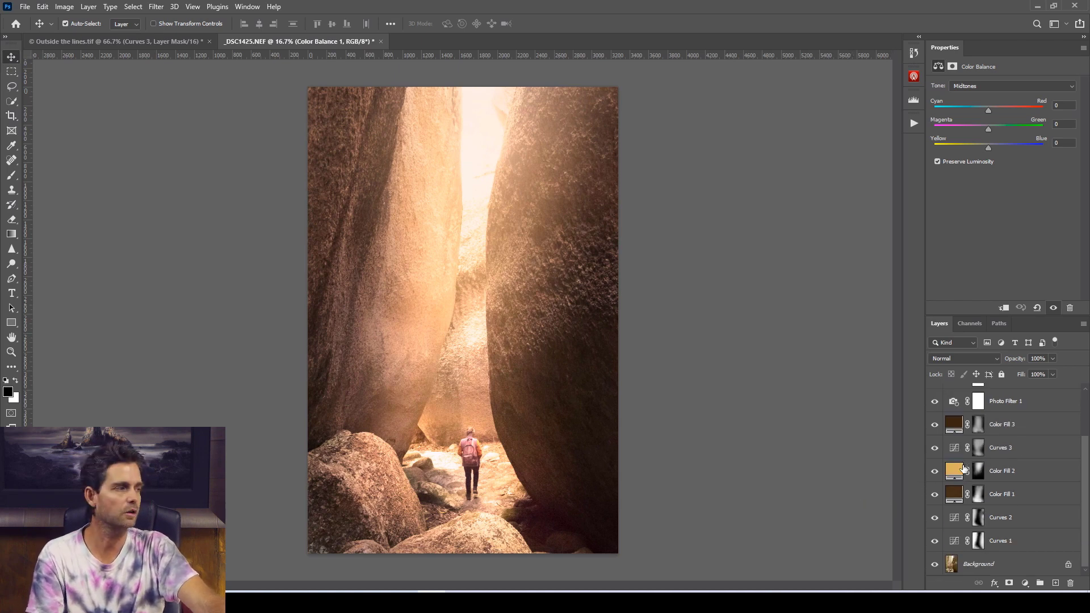
pyautogui.keyDown('alt'); pyautogui.click(935, 566); pyautogui.keyUp('alt')
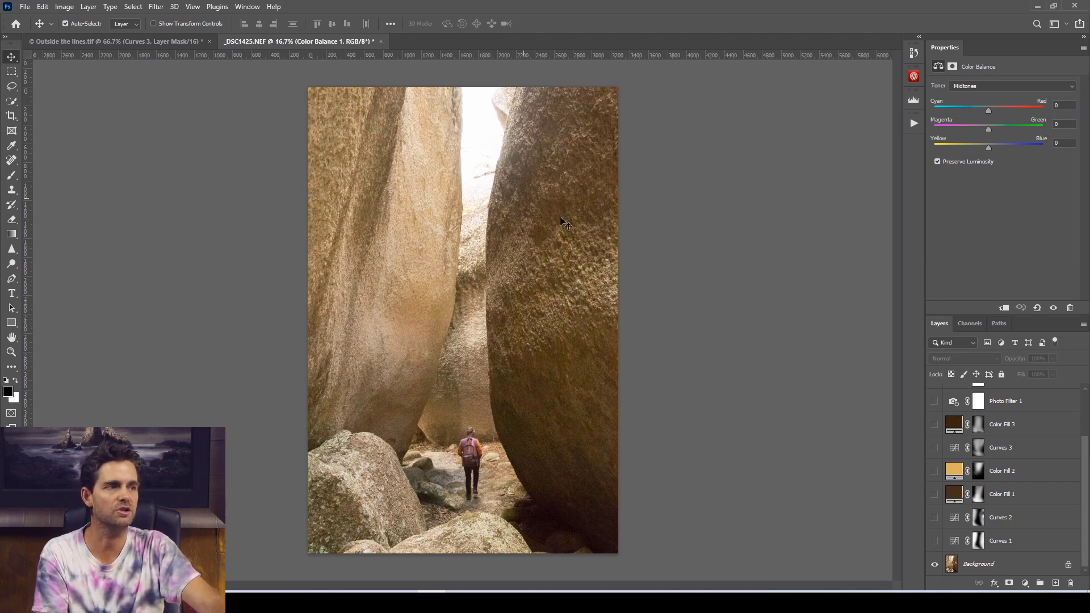
pyautogui.keyDown('alt'); pyautogui.click(935, 564); pyautogui.keyUp('alt')
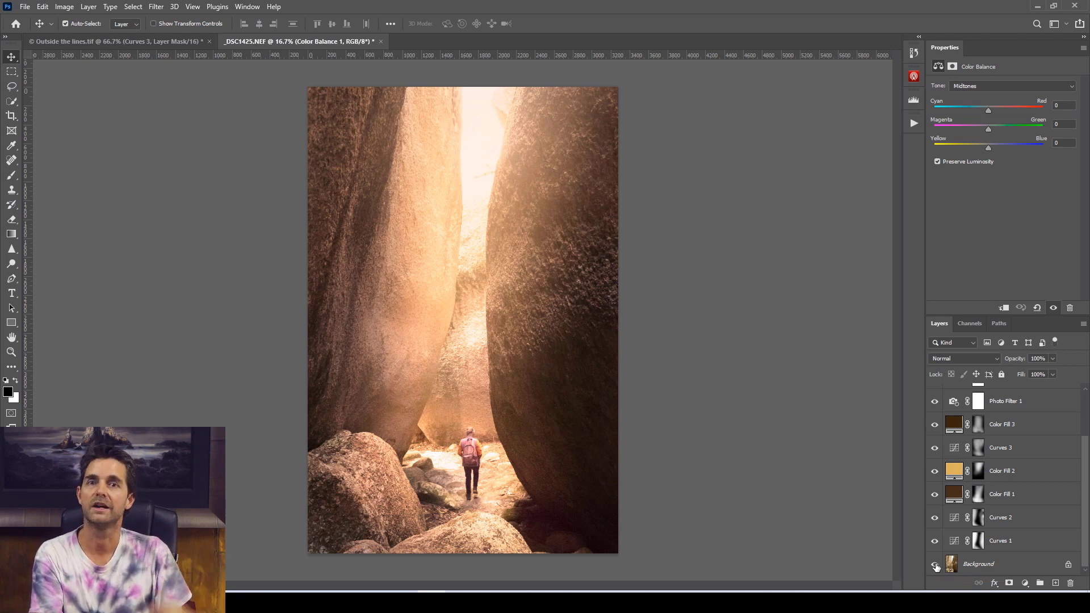
pyautogui.scroll(3, 968, 485)
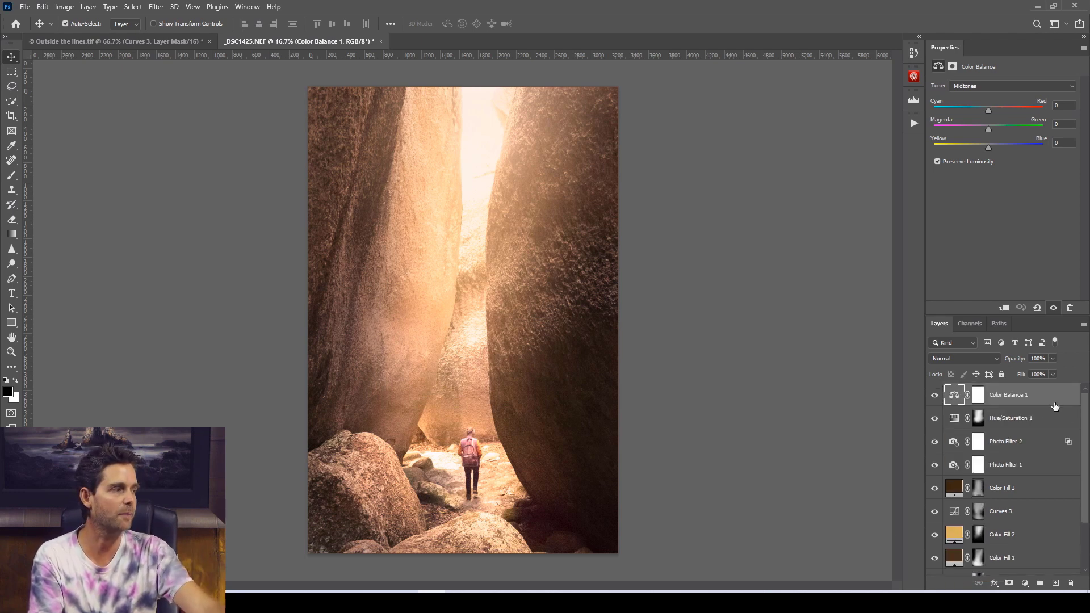
pyautogui.click(1025, 583)
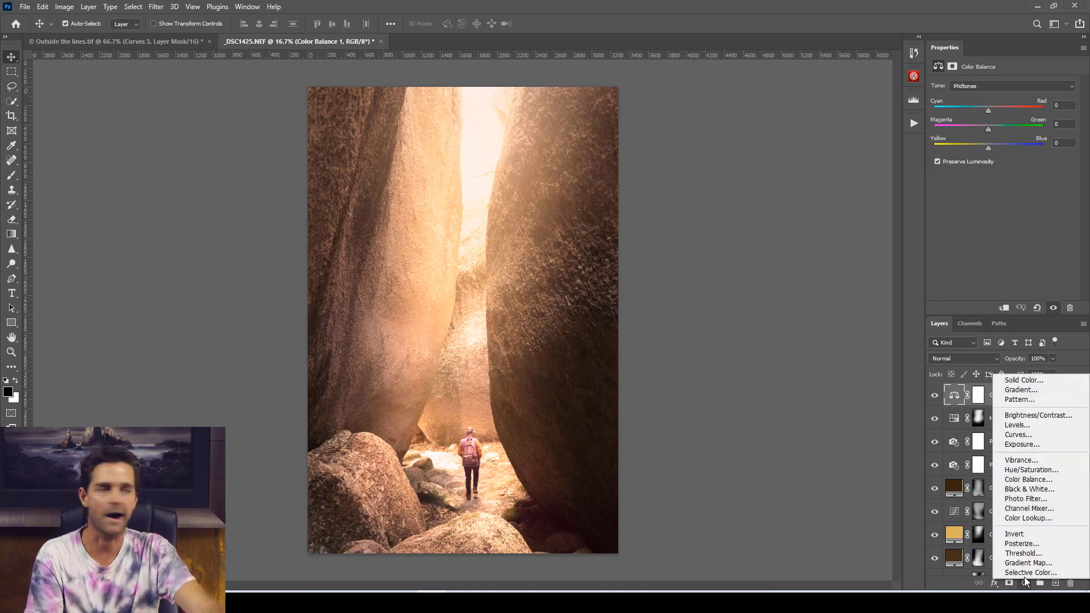
pyautogui.click(1031, 470)
pyautogui.moveTo(1003, 150); pyautogui.dragTo(1032, 150)
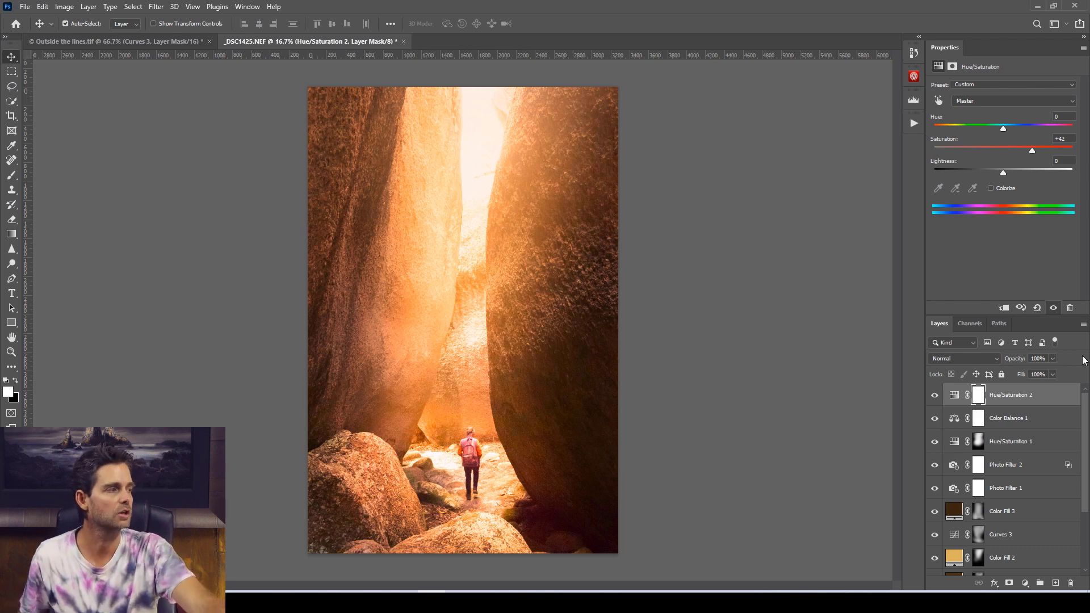
pyautogui.moveTo(1042, 404); pyautogui.dragTo(1082, 583)
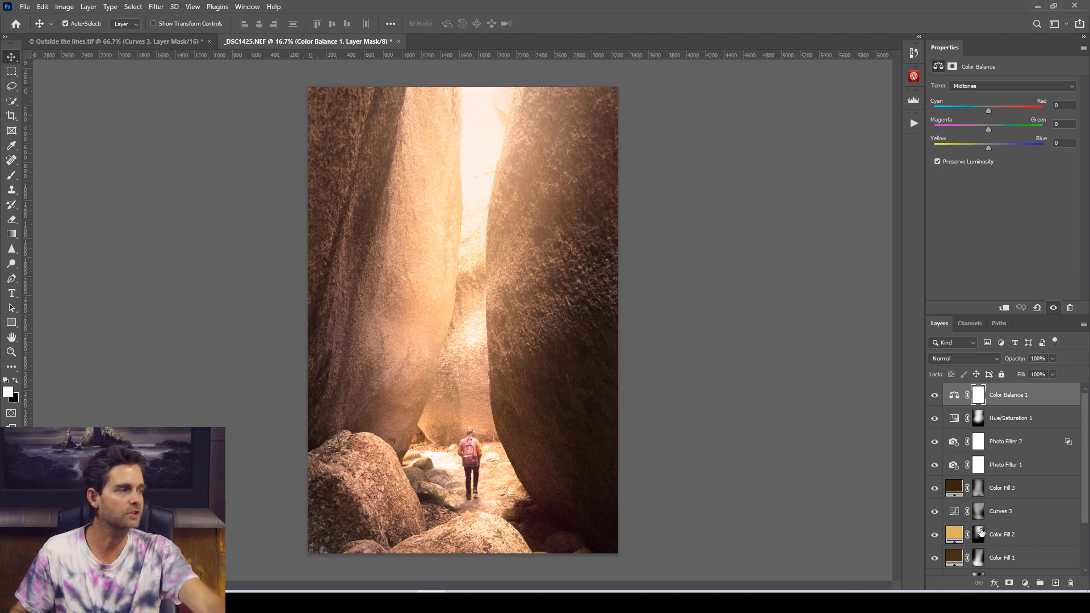
pyautogui.scroll(-3, 968, 518)
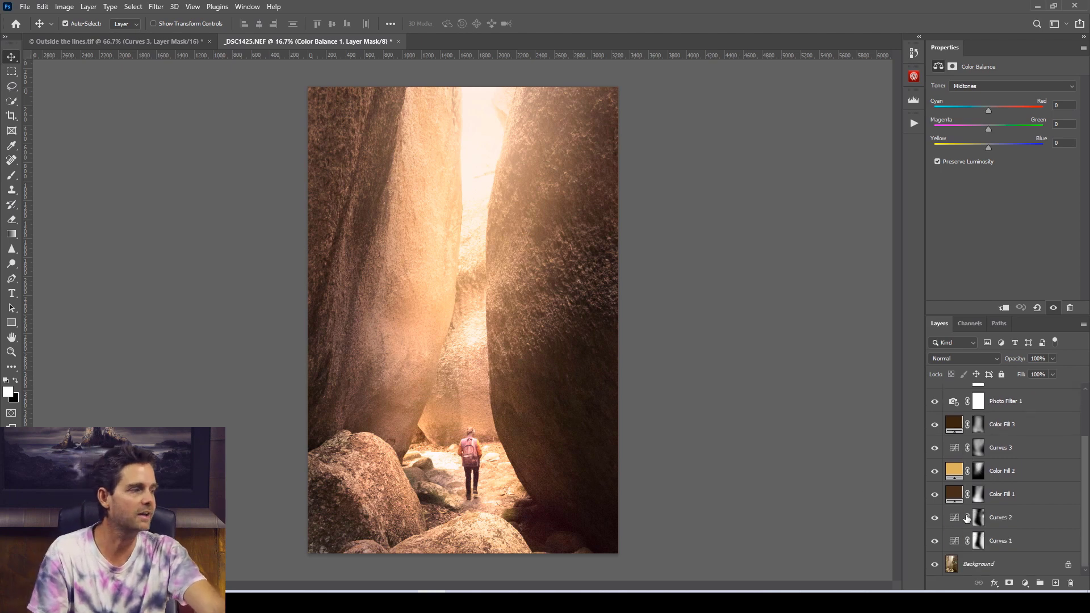
pyautogui.keyDown('alt'); pyautogui.click(934, 566); pyautogui.keyUp('alt')
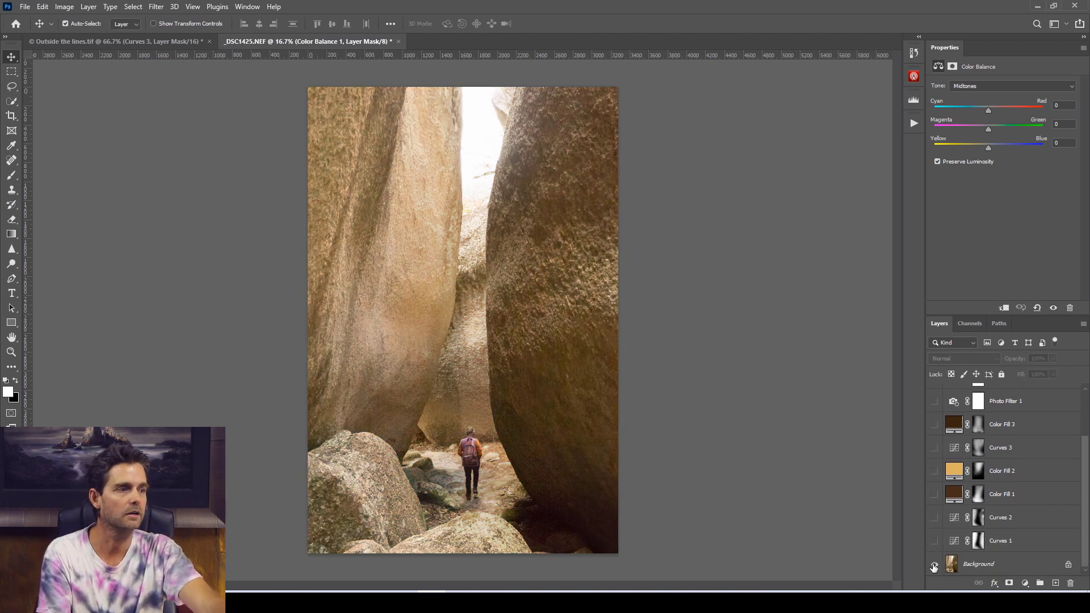
pyautogui.keyDown('alt'); pyautogui.click(933, 567); pyautogui.keyUp('alt')
pyautogui.keyDown('alt'); pyautogui.click(934, 566); pyautogui.keyUp('alt')
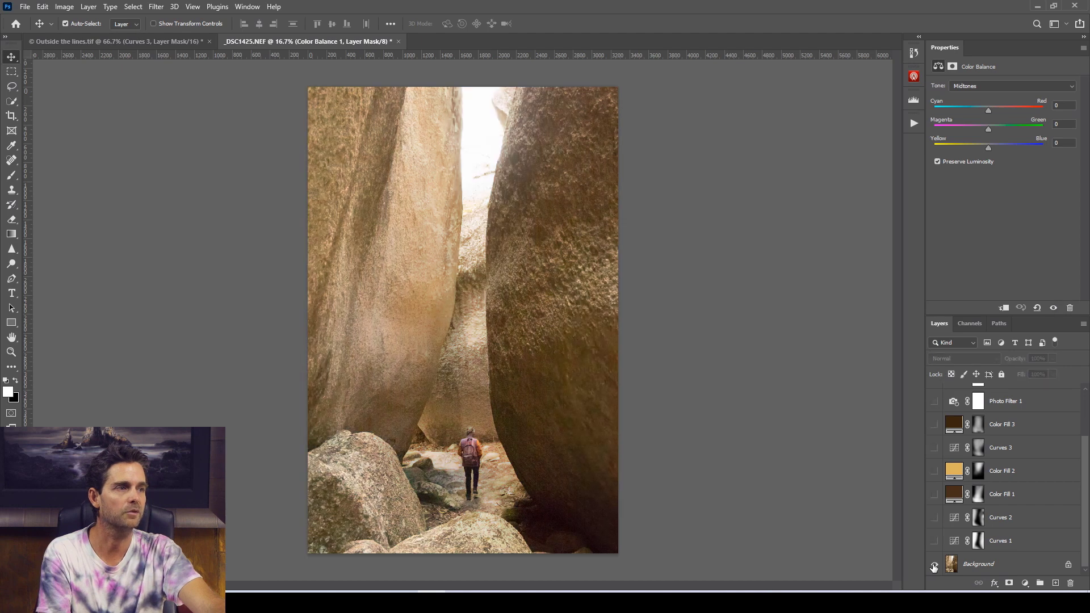
pyautogui.keyDown('alt'); pyautogui.click(934, 566); pyautogui.keyUp('alt')
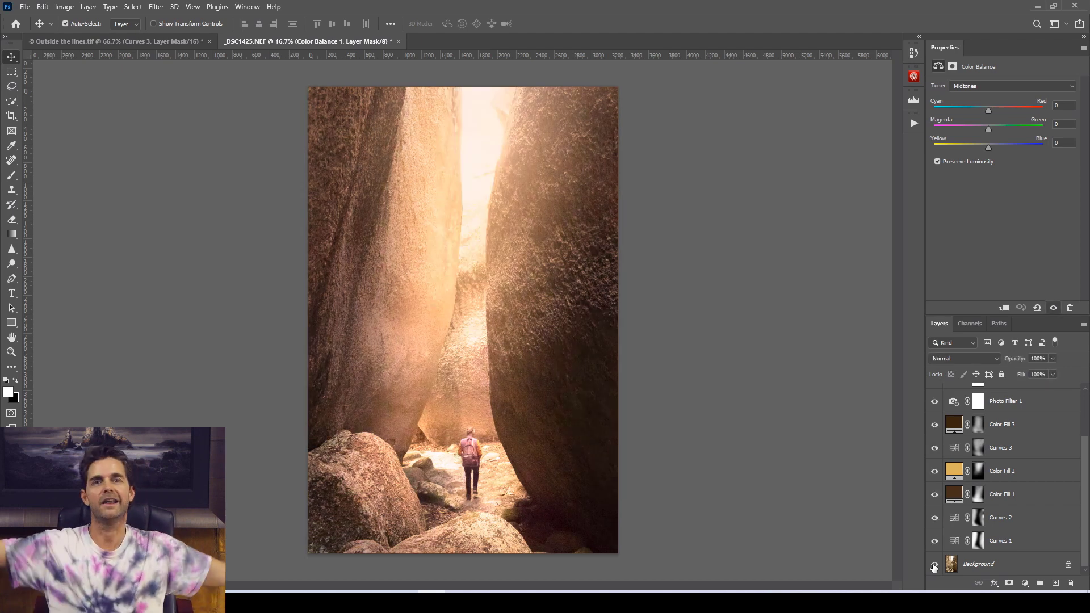